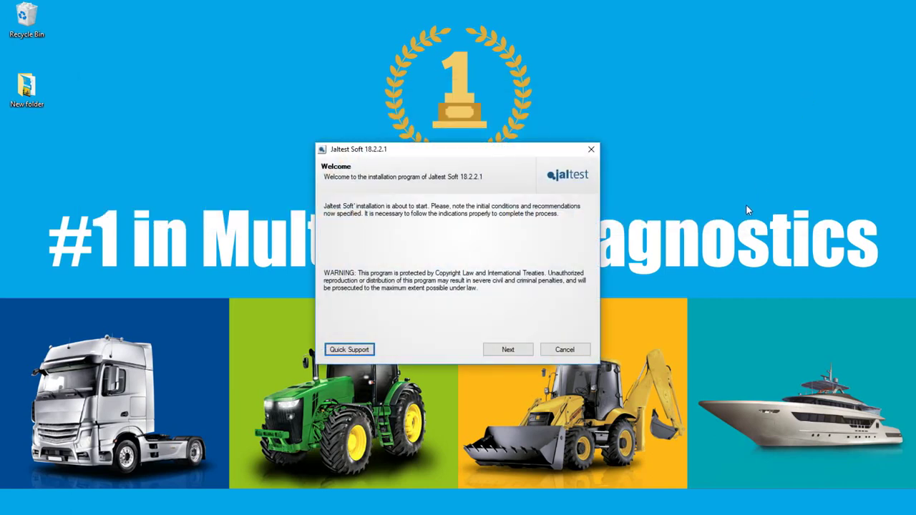
Dismiss Quick Support and move past the Welcome and language pages with English and Spanish kept
click(363, 349)
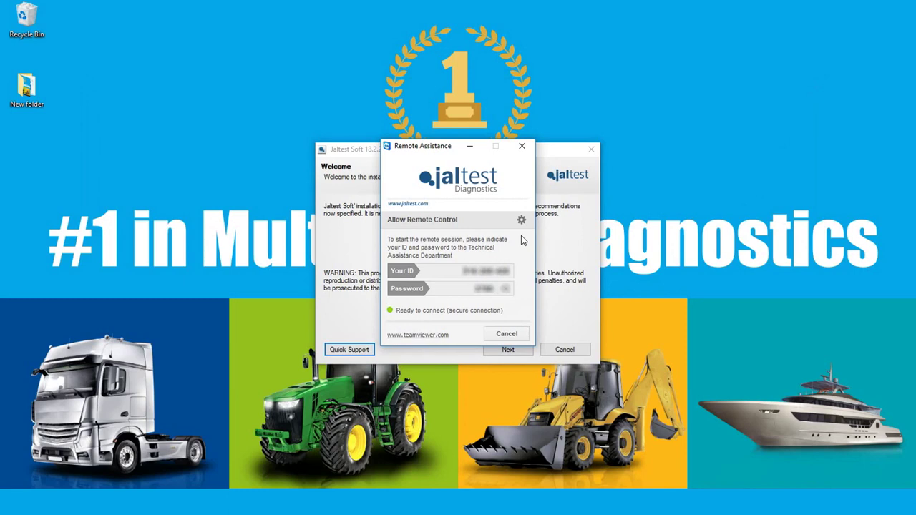
click(507, 334)
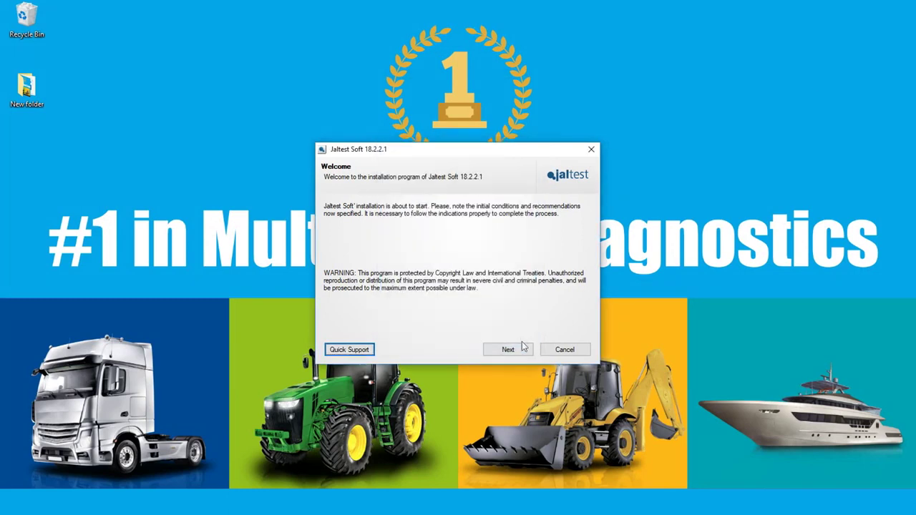
click(517, 349)
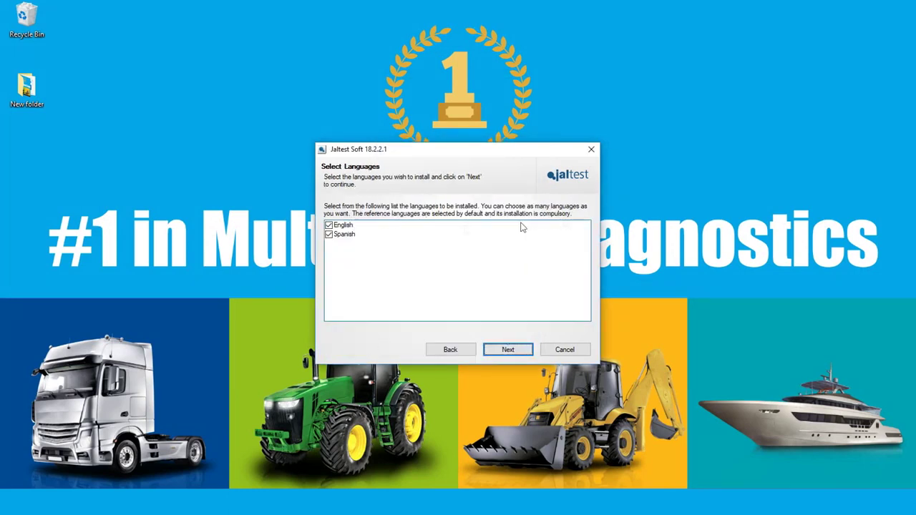
click(522, 352)
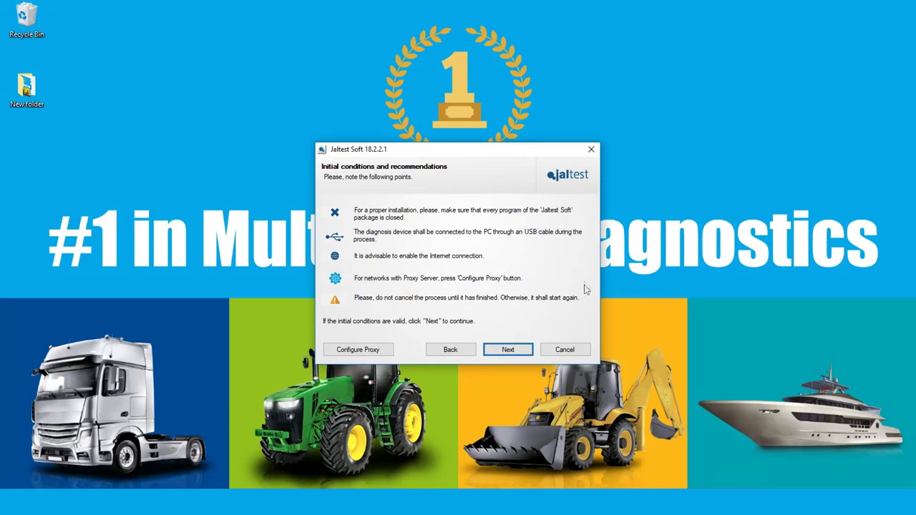
Scroll the license text, agree to the terms and continue to installation type
click(517, 350)
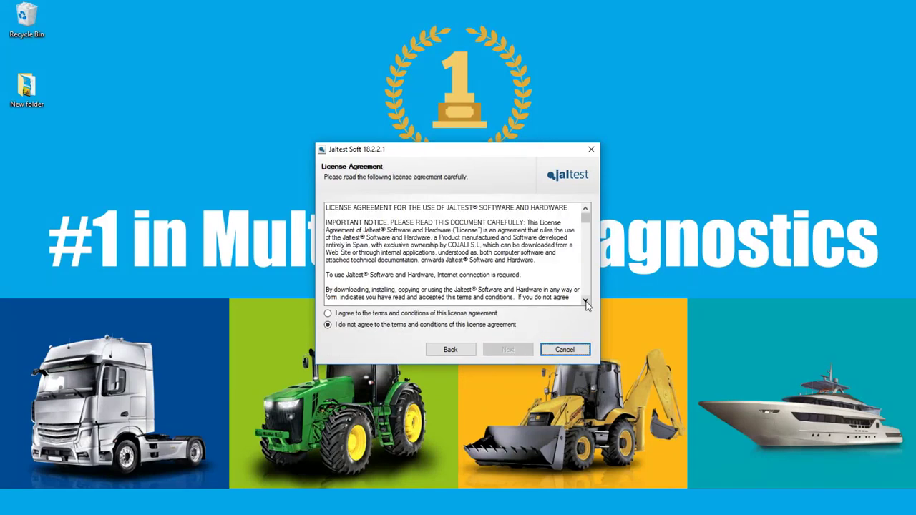
click(585, 302)
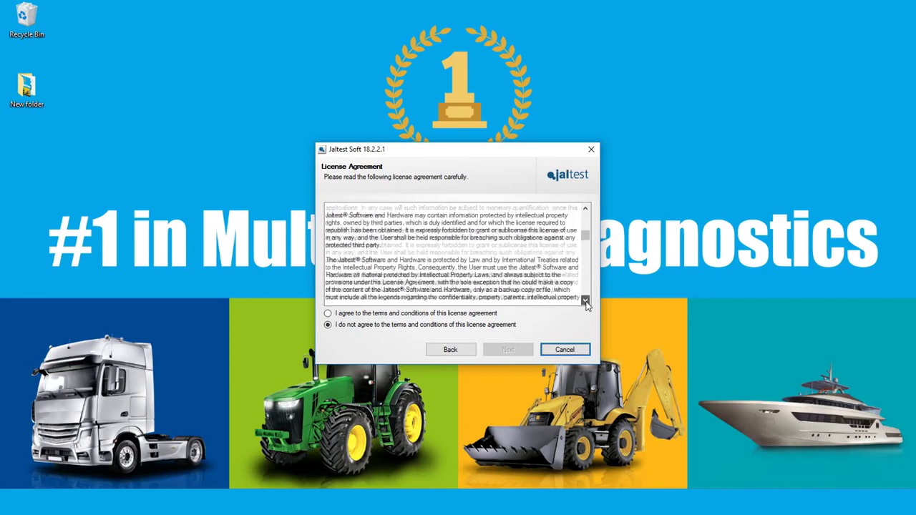
drag(585, 301, 585, 301)
click(328, 314)
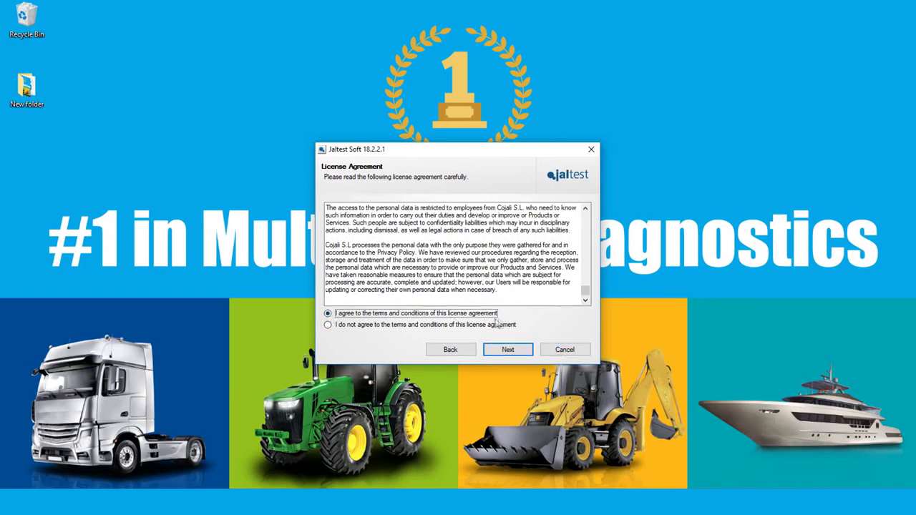
click(522, 352)
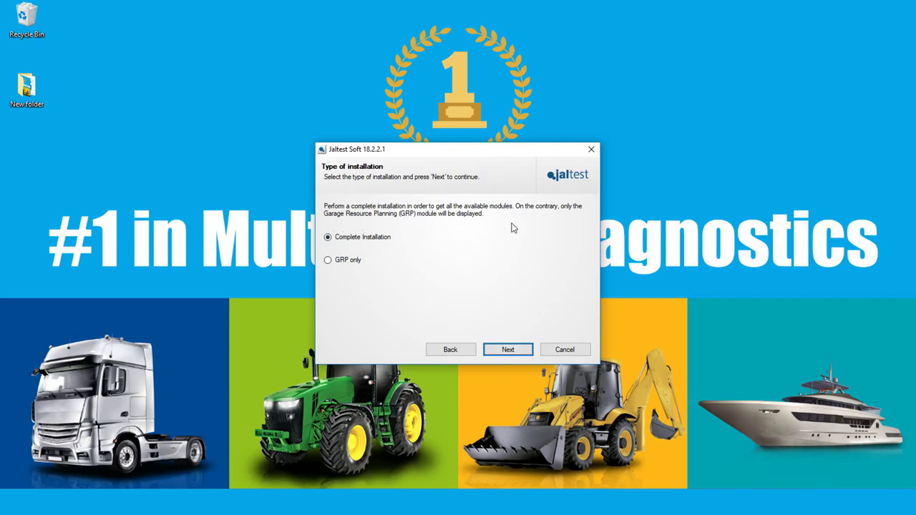
Keep Complete Installation and set the installation country to SPAIN, accepting the warning
click(520, 350)
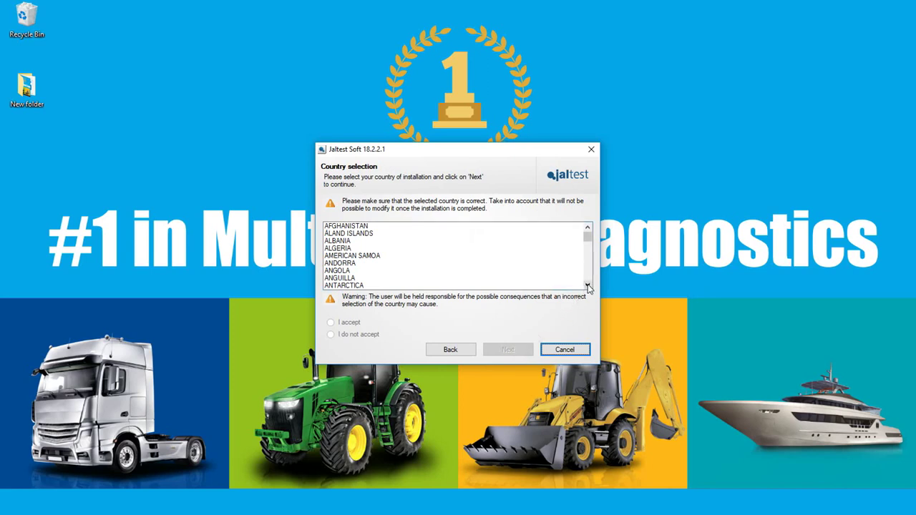
scroll(588, 287, down, 7)
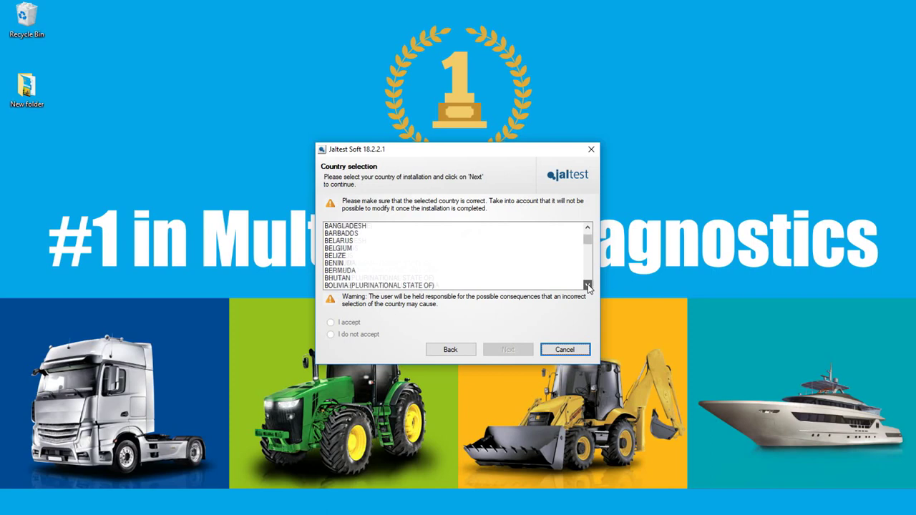
drag(589, 256, 592, 275)
click(358, 278)
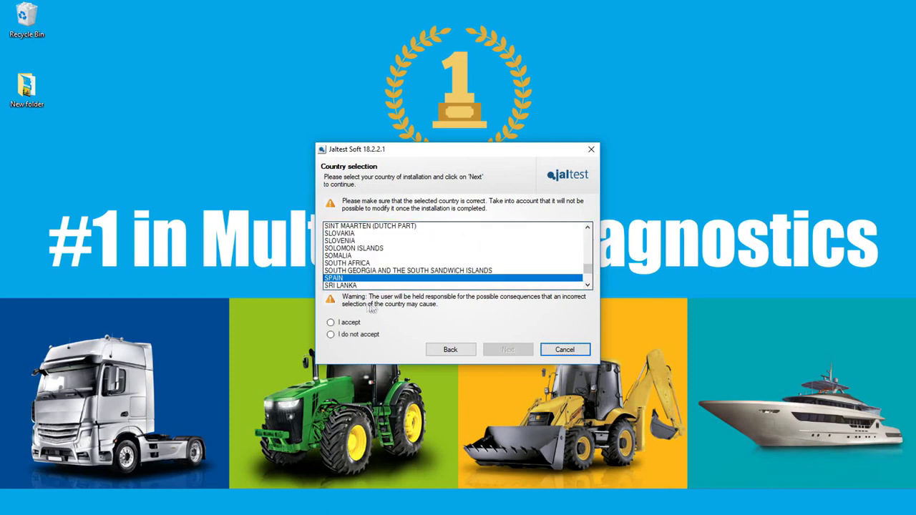
click(339, 324)
click(526, 352)
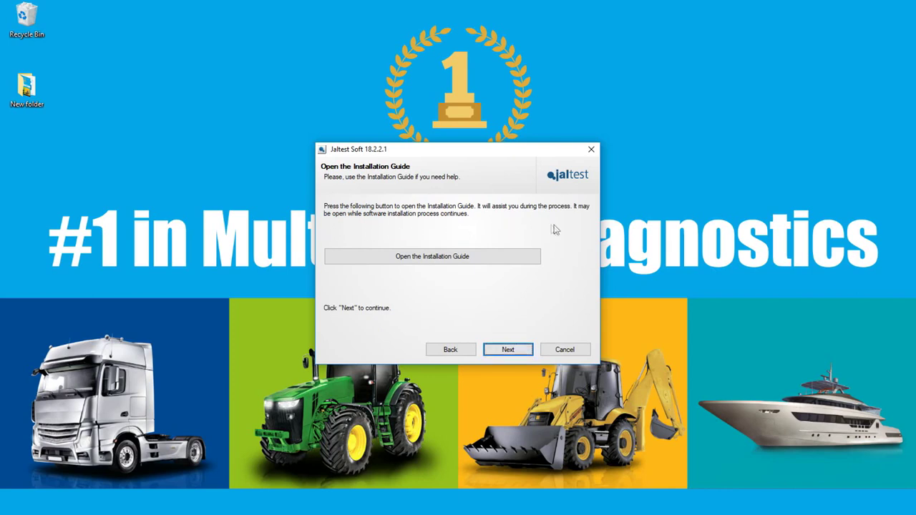
View the Installation Guide, then keep the default installation and shortcut folders
click(486, 259)
click(710, 163)
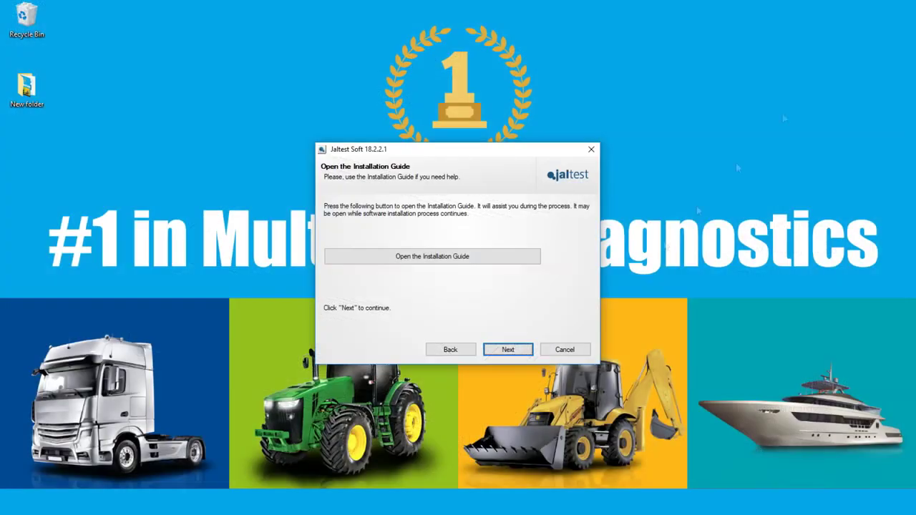
click(508, 349)
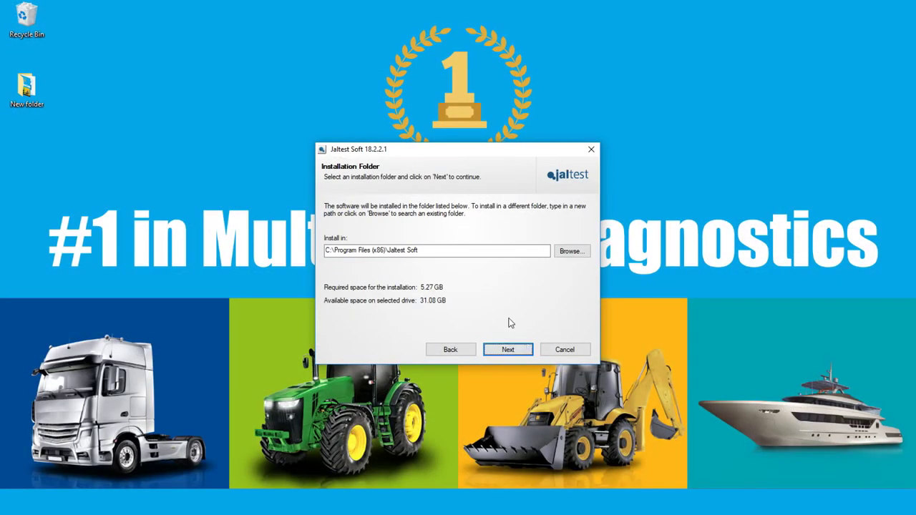
click(513, 353)
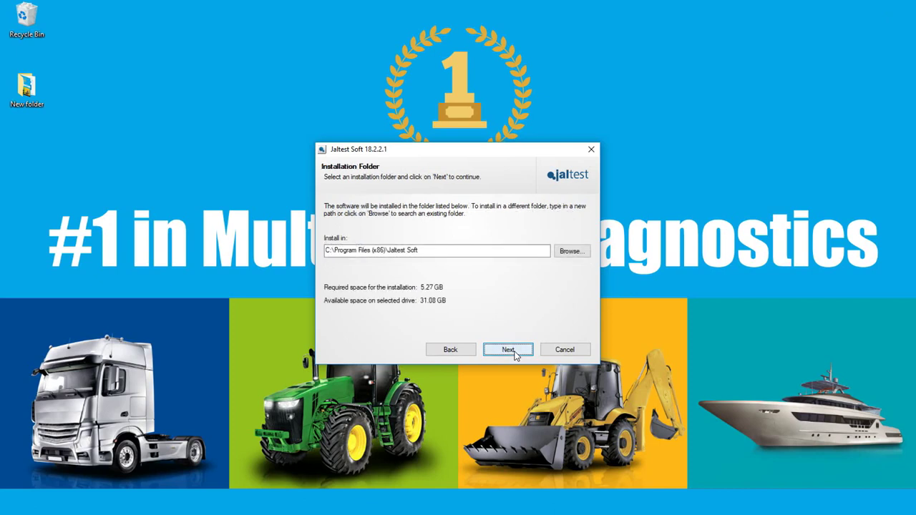
click(510, 351)
click(512, 351)
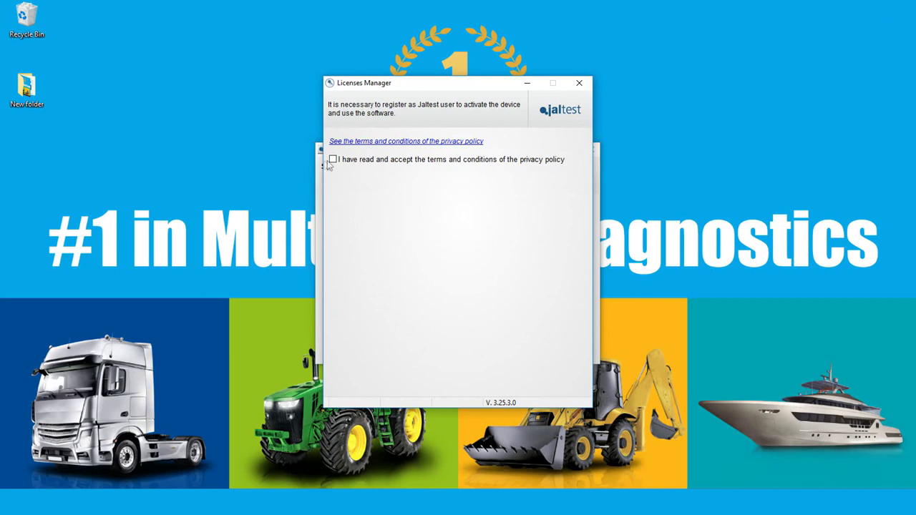
Accept the privacy terms and sign in as an existing Jaltest user with the account e-mail and password
click(333, 160)
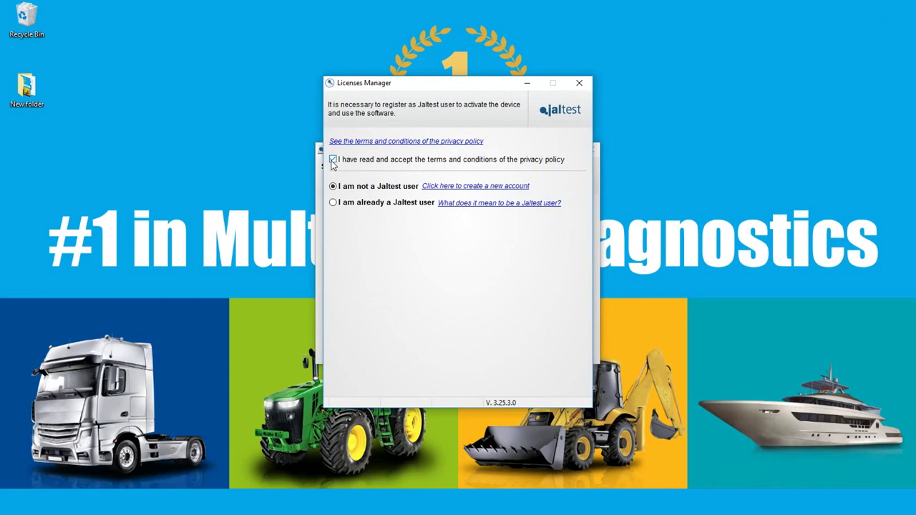
click(333, 203)
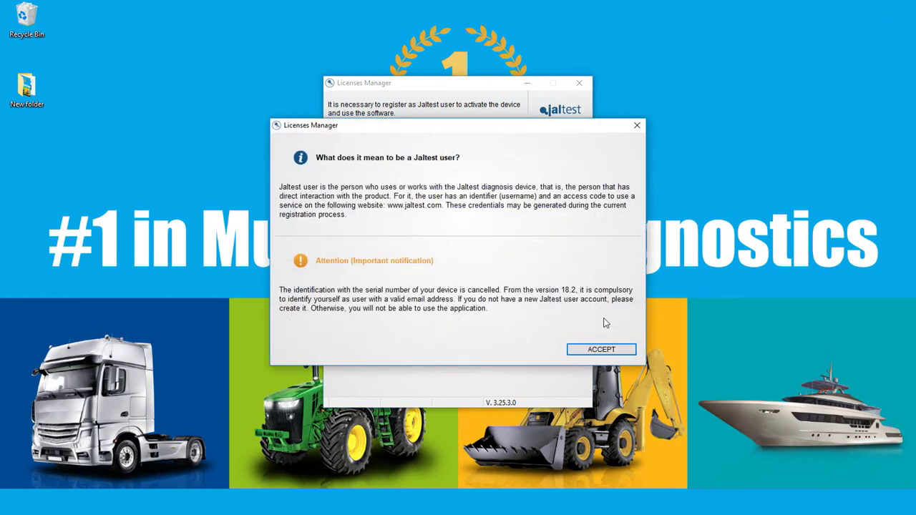
click(601, 349)
text(username@email.com)
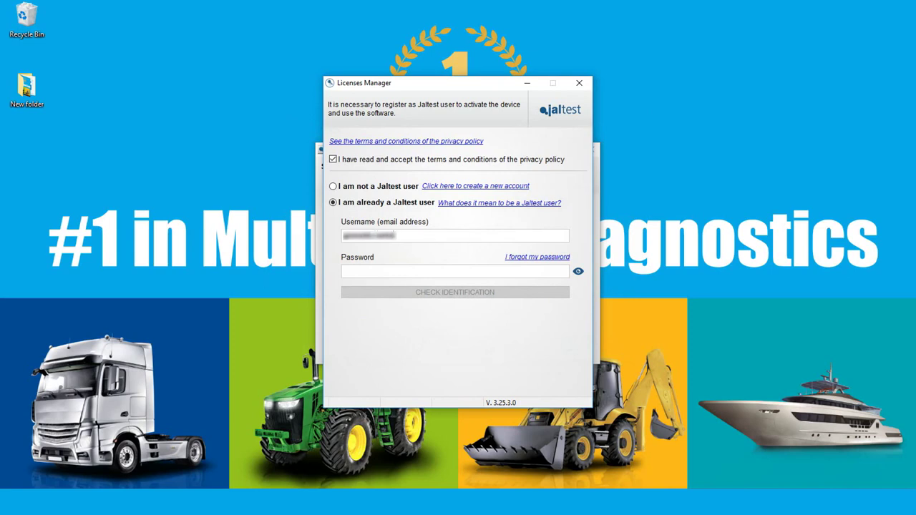
key(Tab)
text(********)
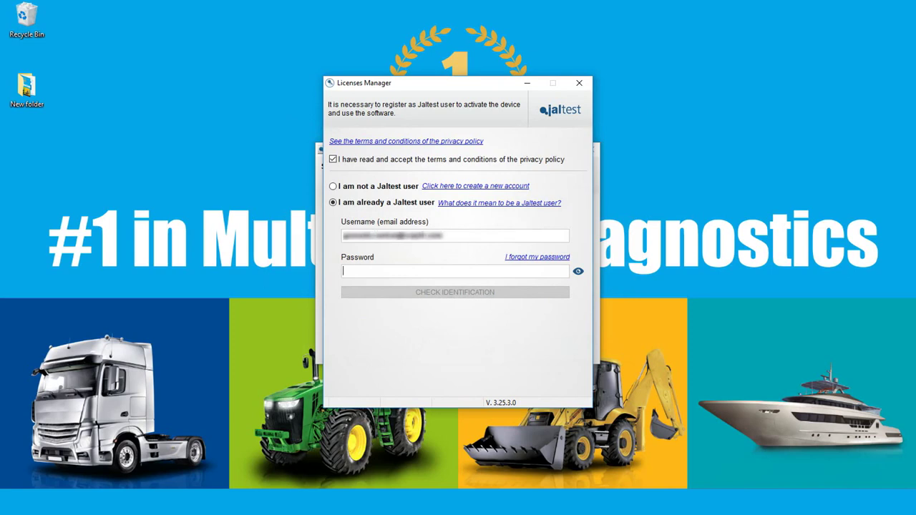
click(469, 298)
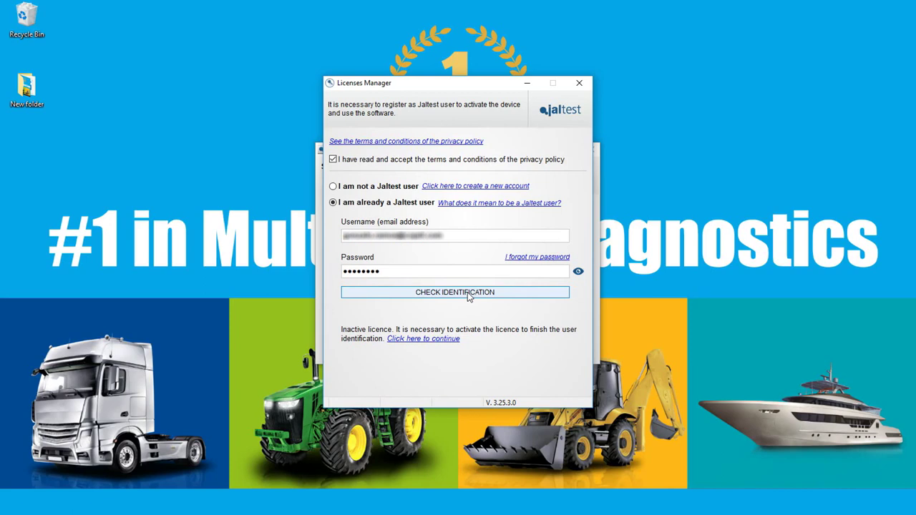
Activate the Handtool device licence and close the Licenses Manager
click(439, 340)
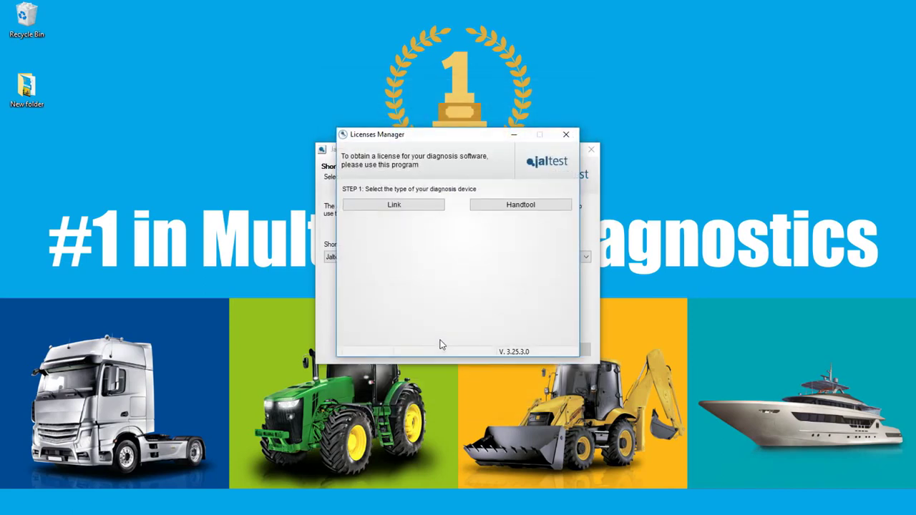
click(520, 205)
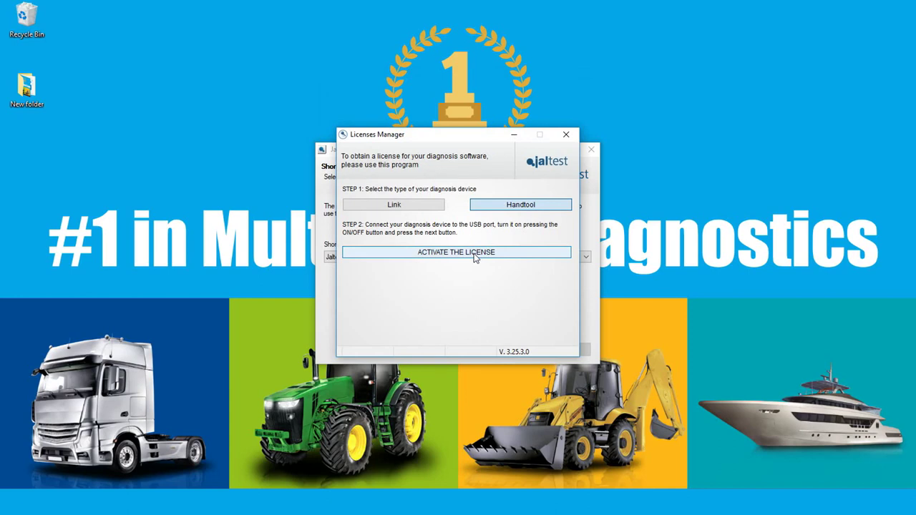
click(473, 253)
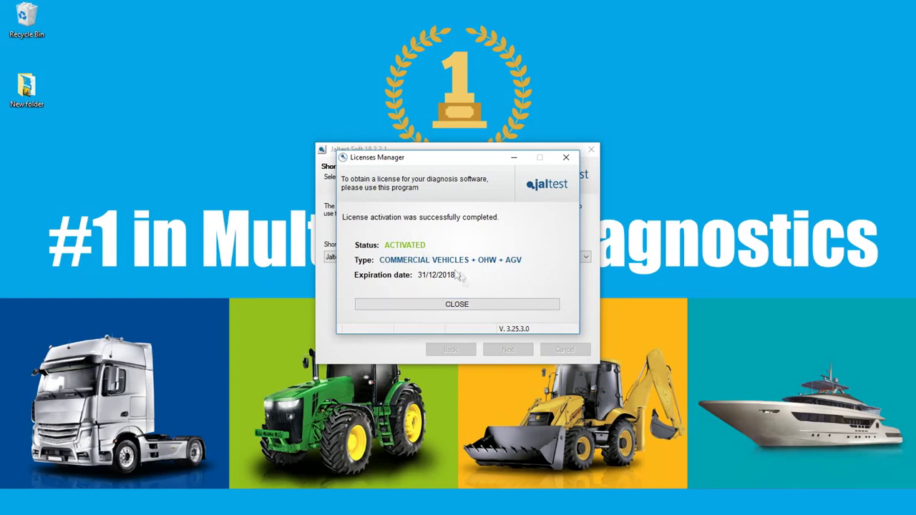
click(471, 310)
Install the files, answer the previous-data prompt and skip the favourite brands wizard
key(Return)
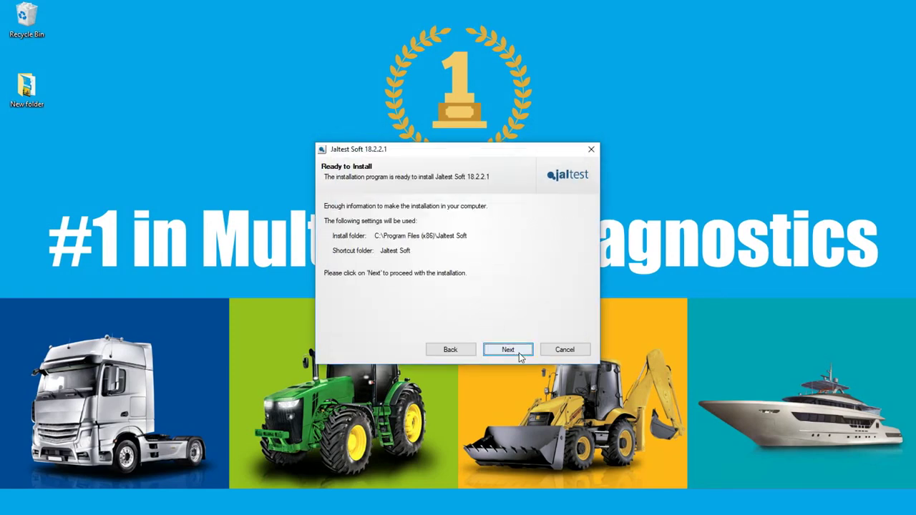
click(508, 349)
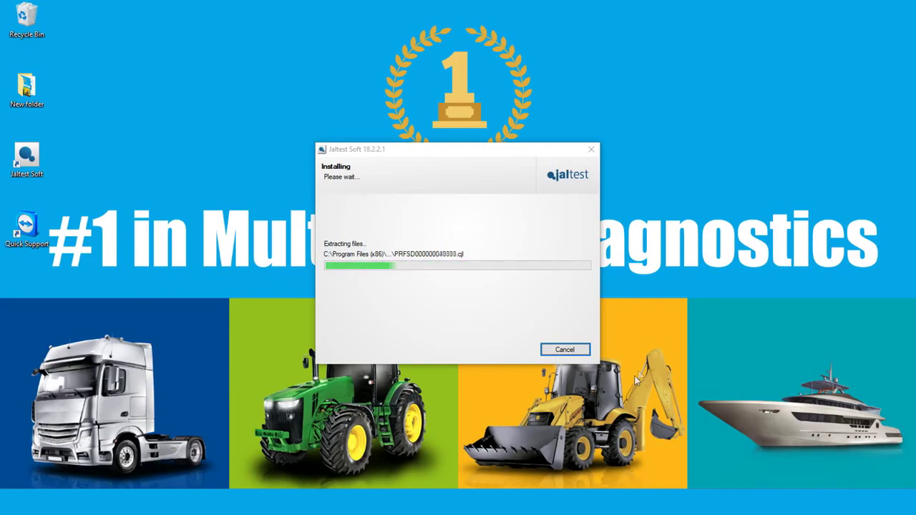
click(495, 283)
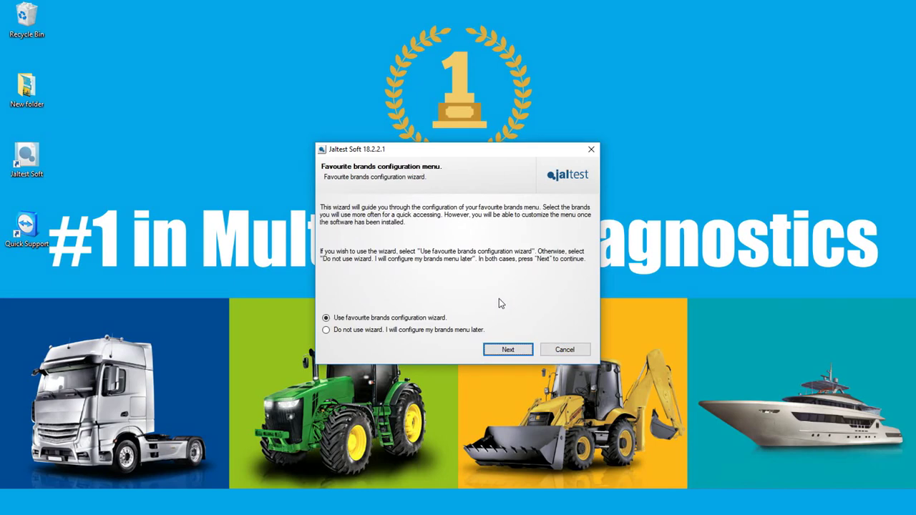
click(326, 330)
Move past the ETM page, keep product-improvement data submission checked and finish installing
click(523, 354)
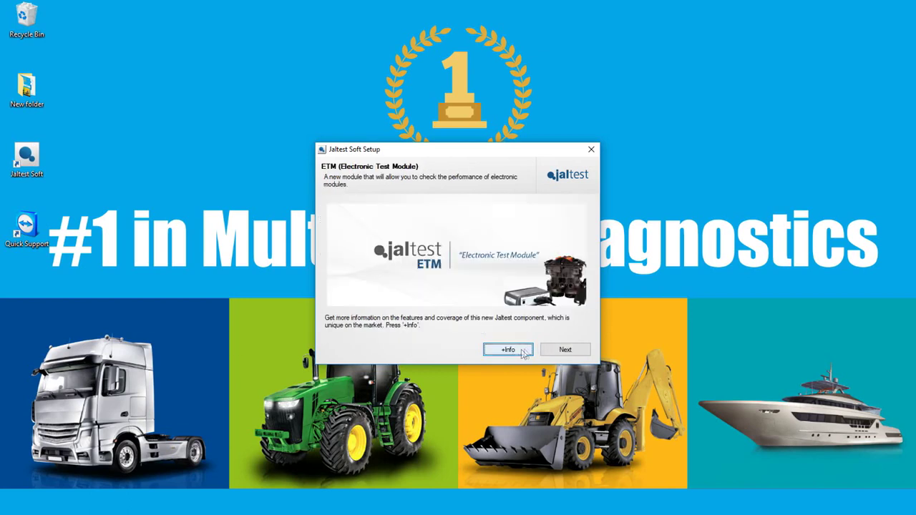
click(580, 352)
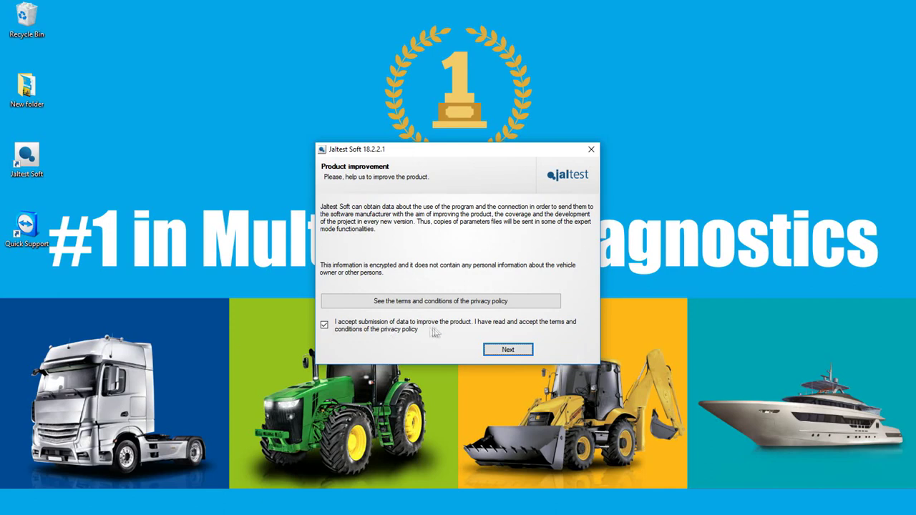
click(526, 350)
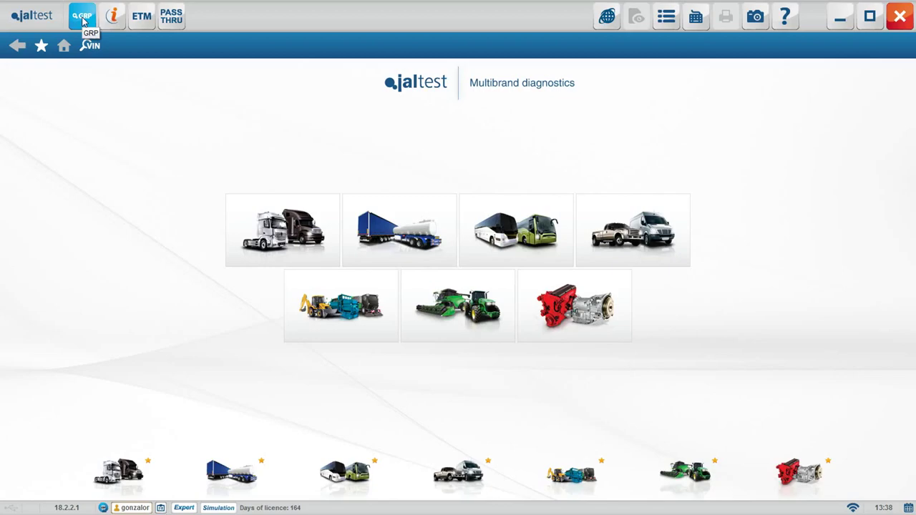
Open GRP and browse its Clients, Reports, Workshop, Reception and Human Resources menus
click(83, 21)
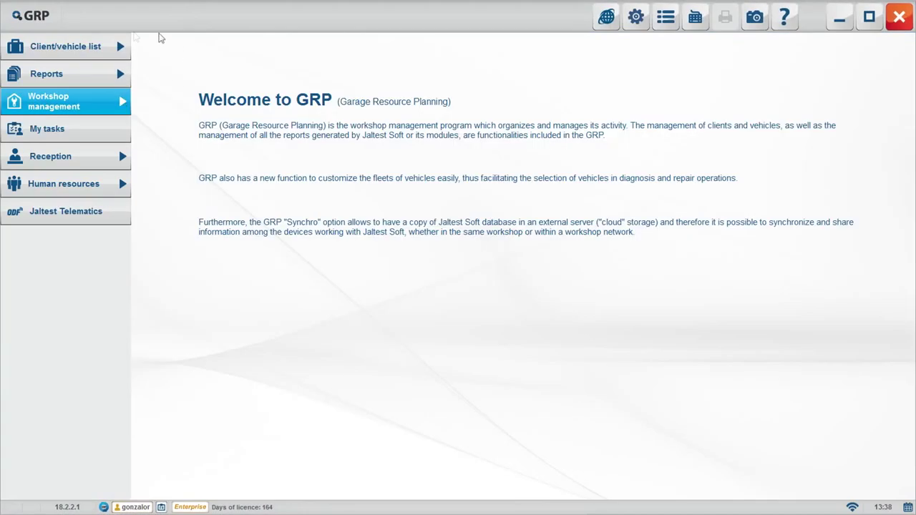
click(102, 50)
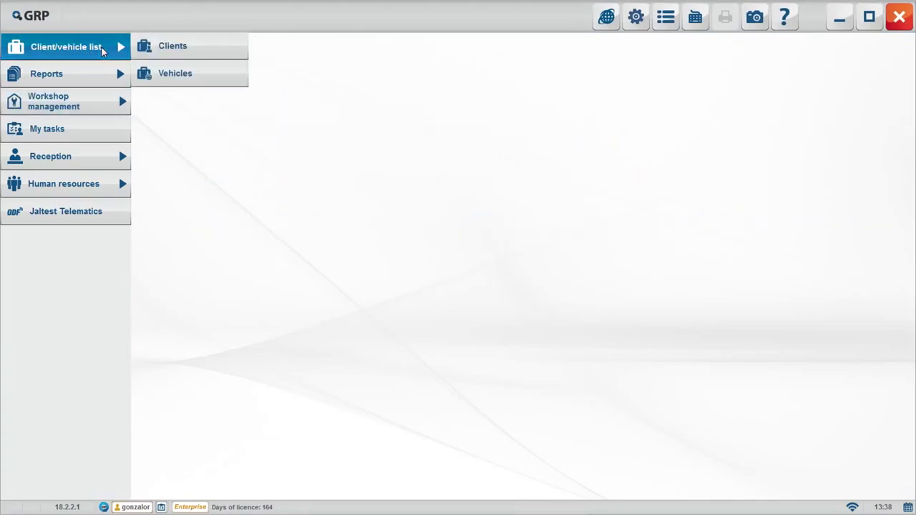
click(100, 77)
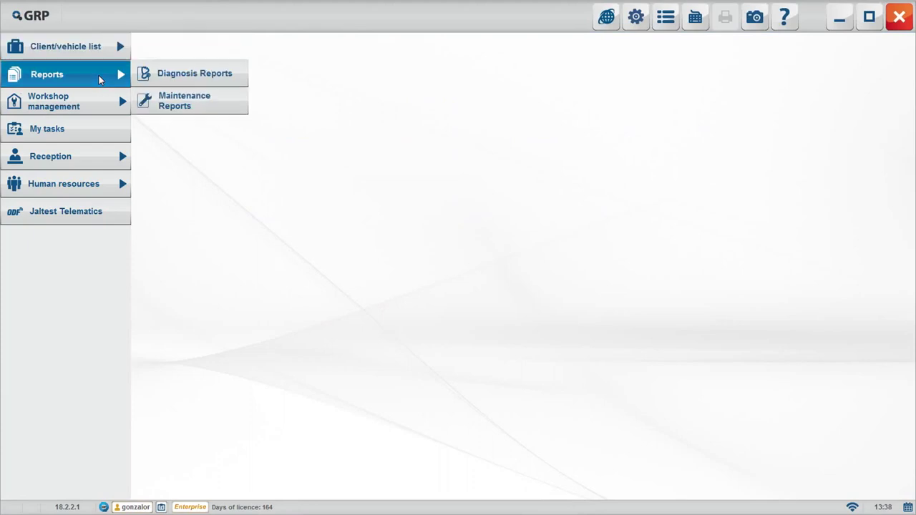
click(95, 104)
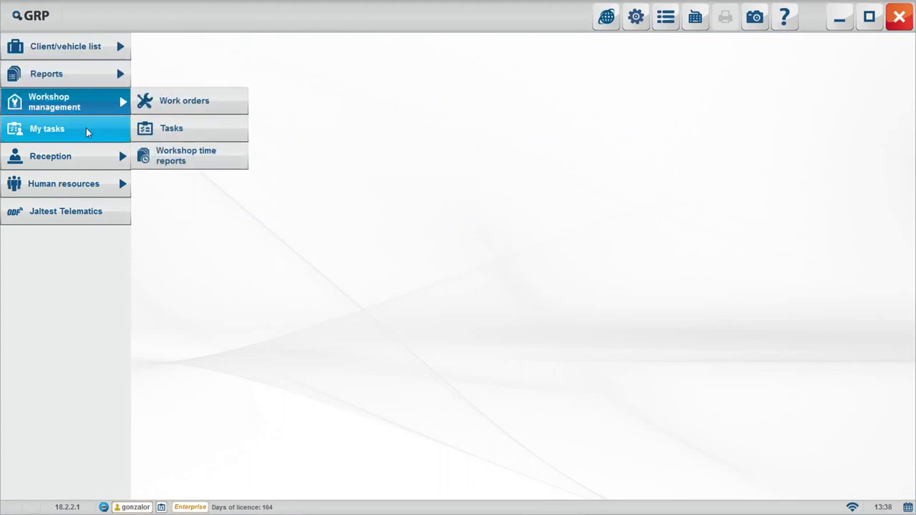
click(89, 158)
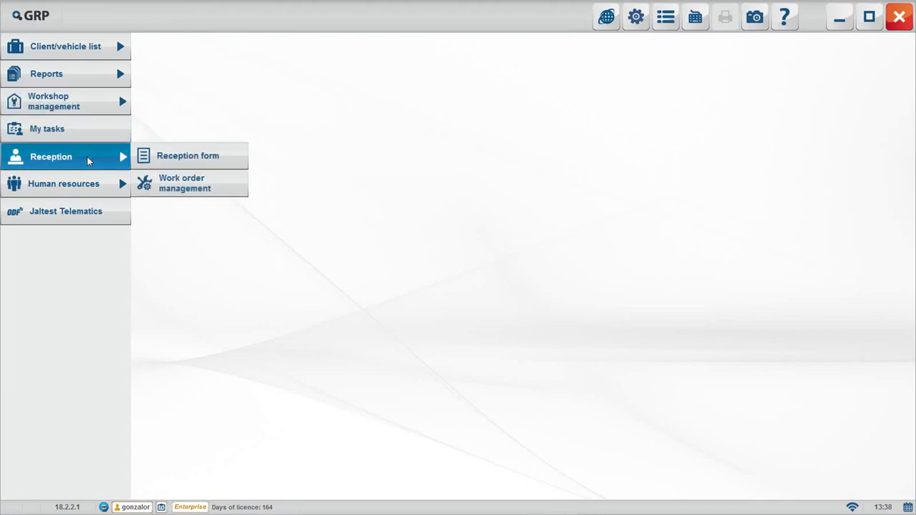
click(88, 181)
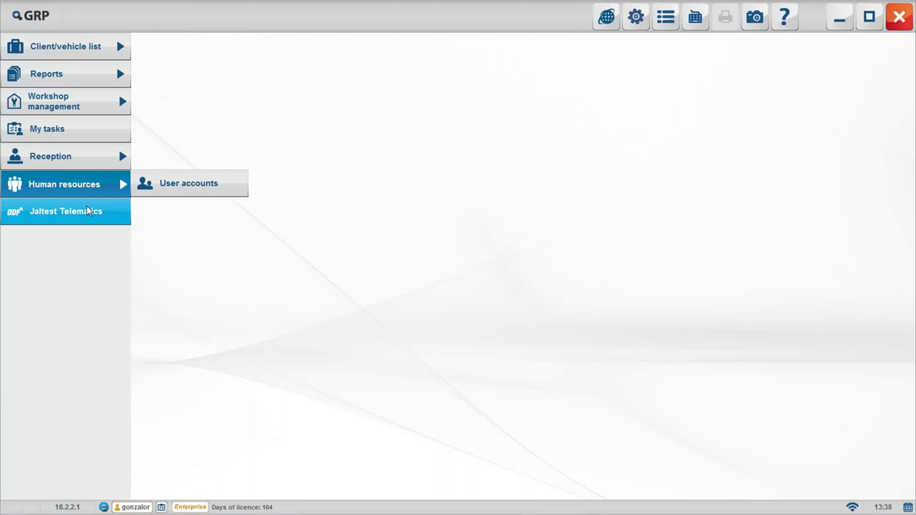
click(98, 81)
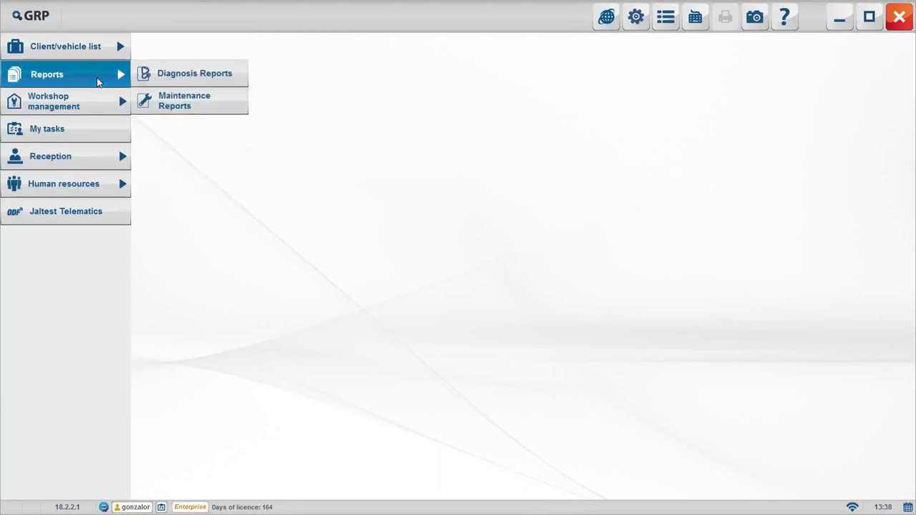
Browse the report lists, view the 19/09/2017 11:15:50 diagnosis report, then open iparts
click(185, 76)
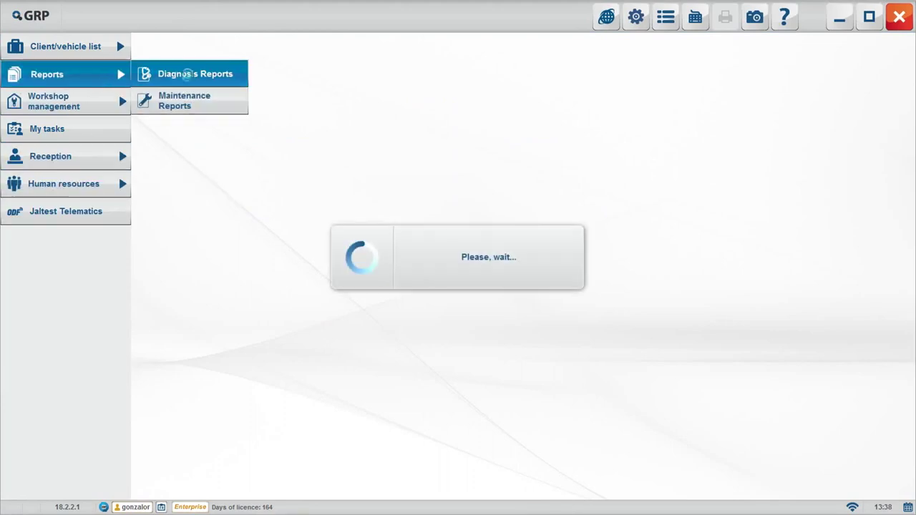
scroll(684, 294, down, 3)
scroll(683, 293, up, 5)
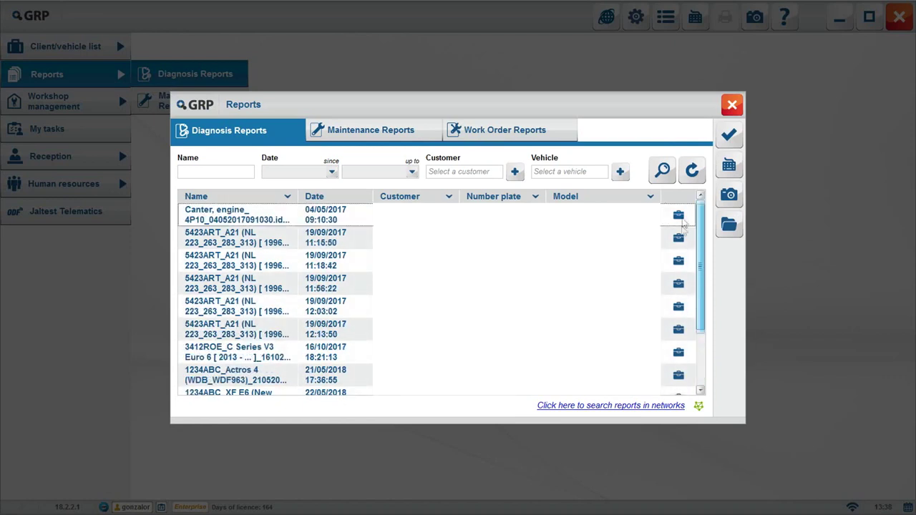
click(372, 130)
click(455, 129)
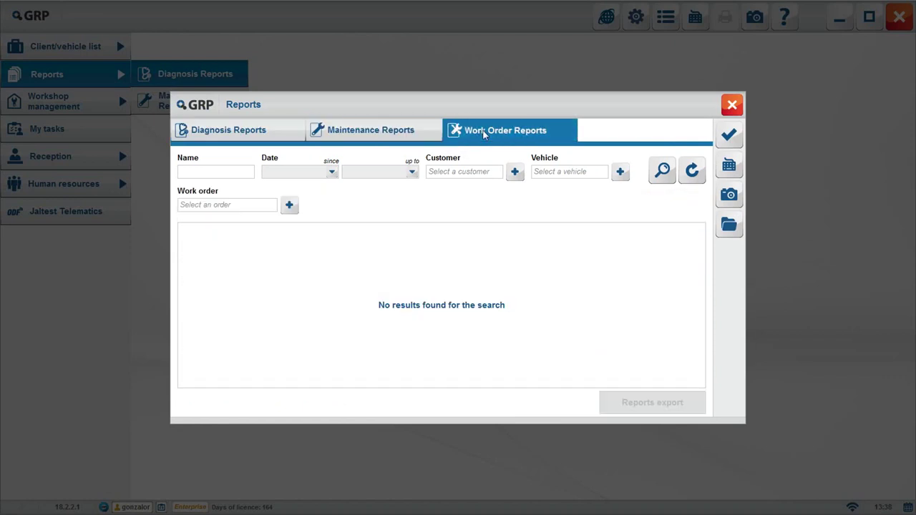
click(292, 130)
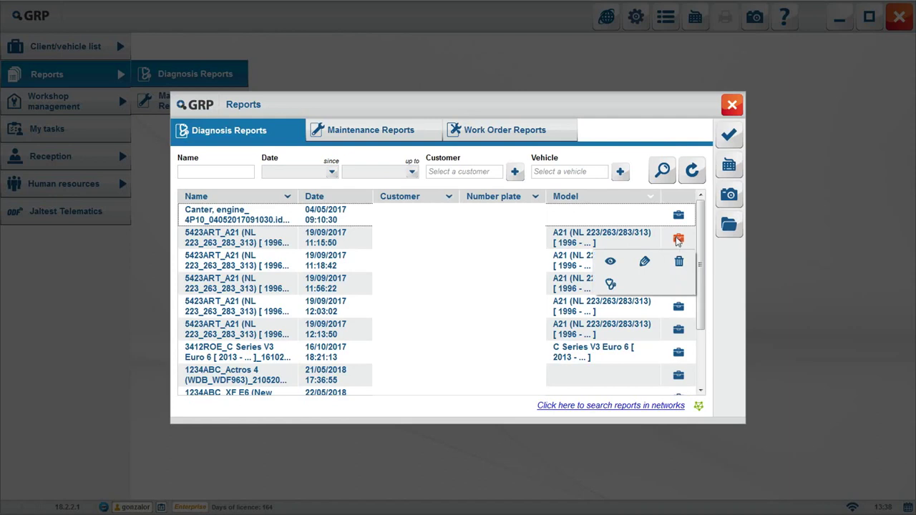
click(667, 271)
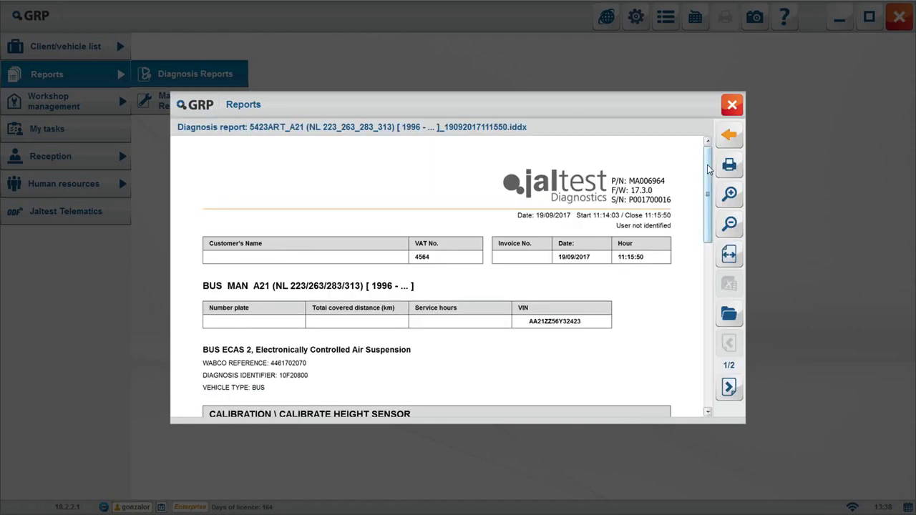
drag(705, 167, 700, 360)
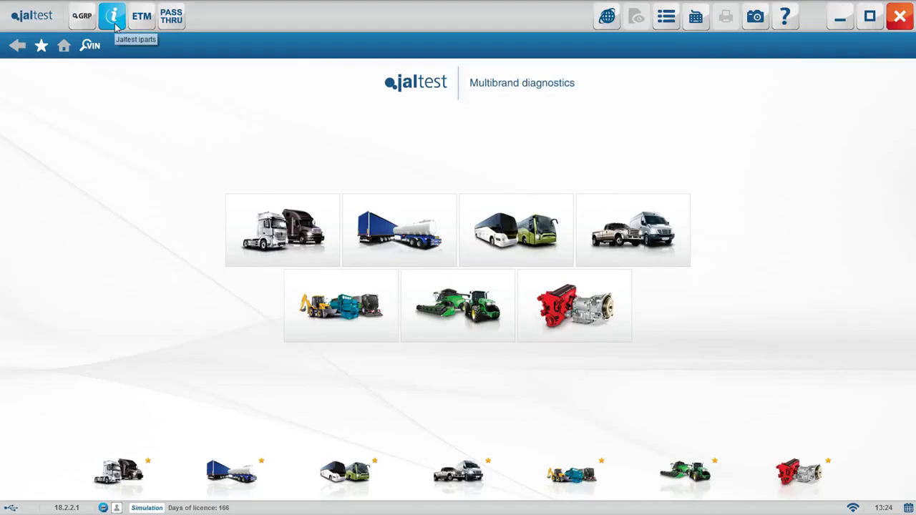
click(113, 21)
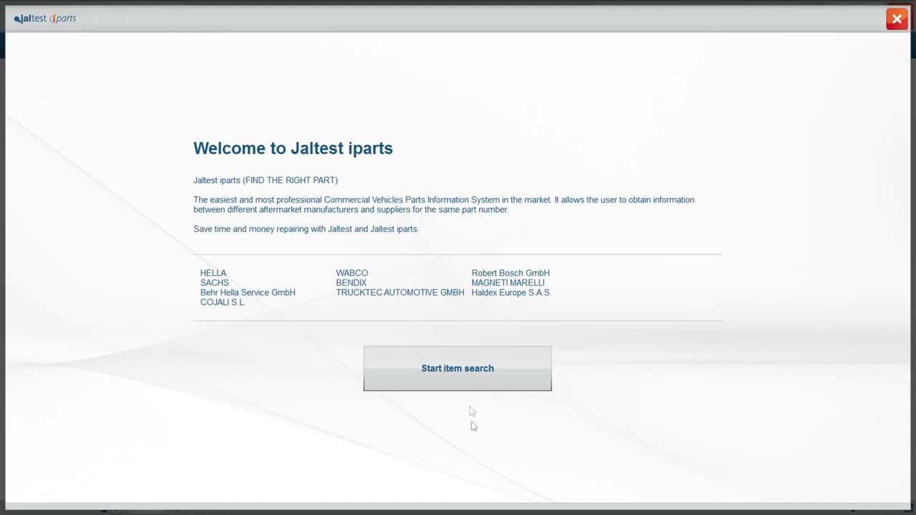
Search parts by reference 446004033
click(469, 371)
text(446004033)
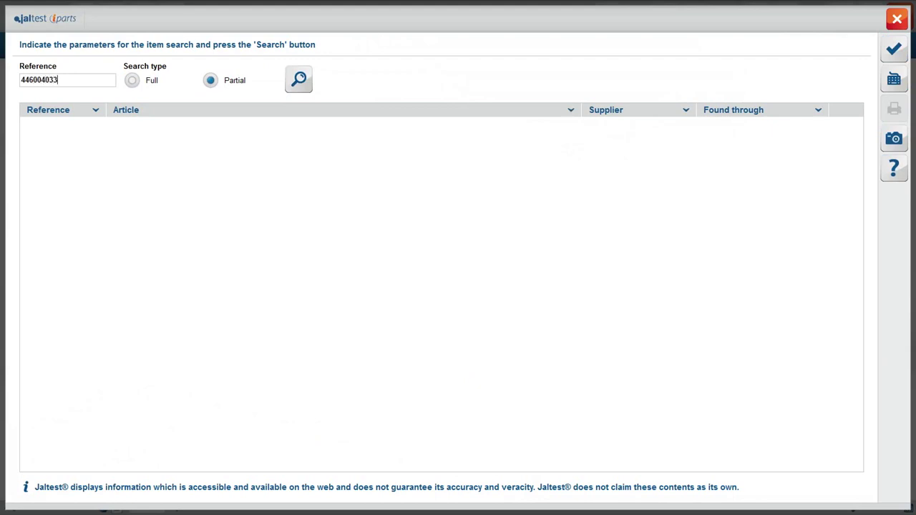
click(300, 80)
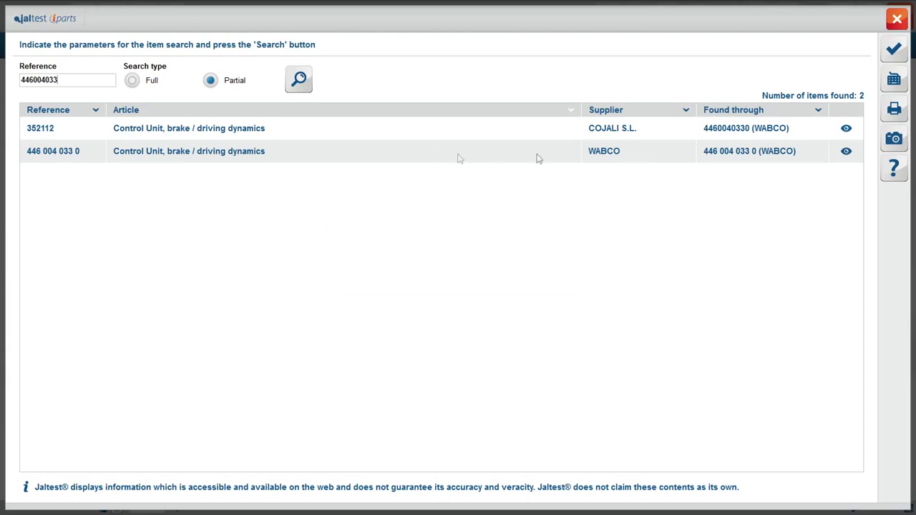
click(846, 131)
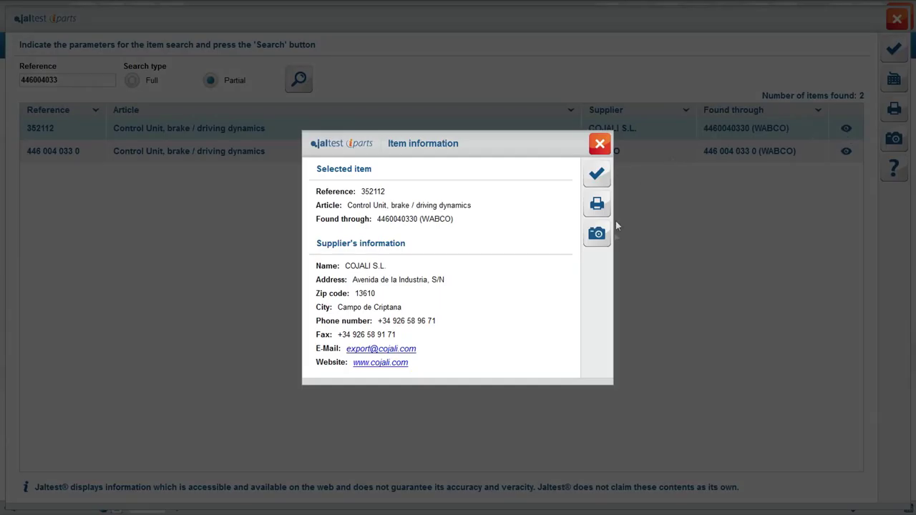
click(597, 174)
click(846, 151)
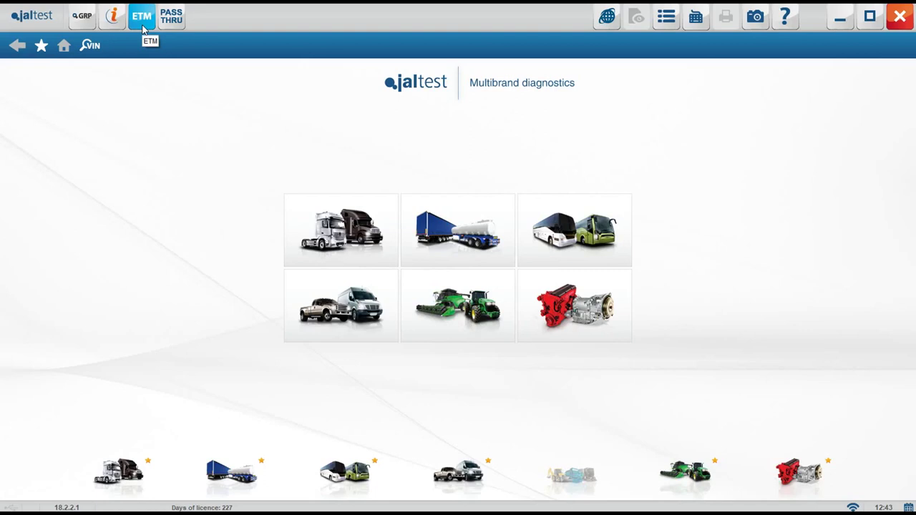
click(142, 16)
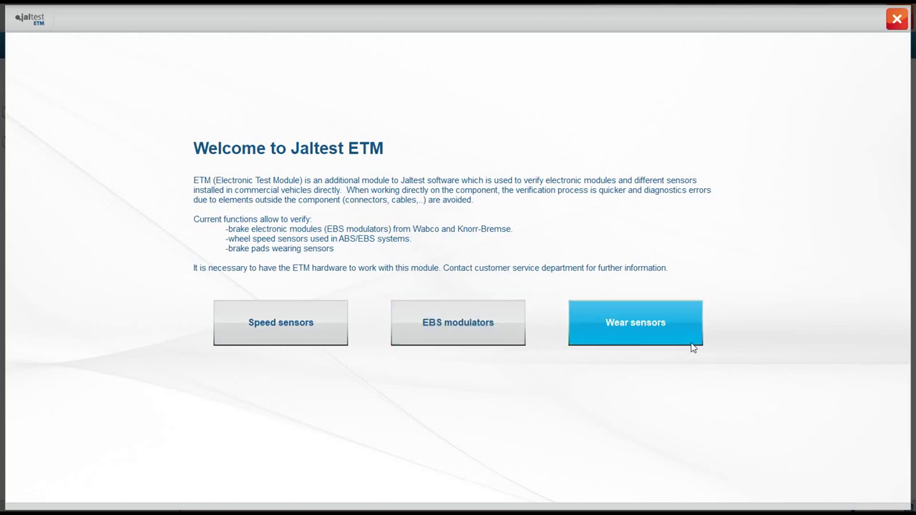
Select the Knorr-Bremse two-channel 3rd generation EBS modulator, reference K015441
click(504, 343)
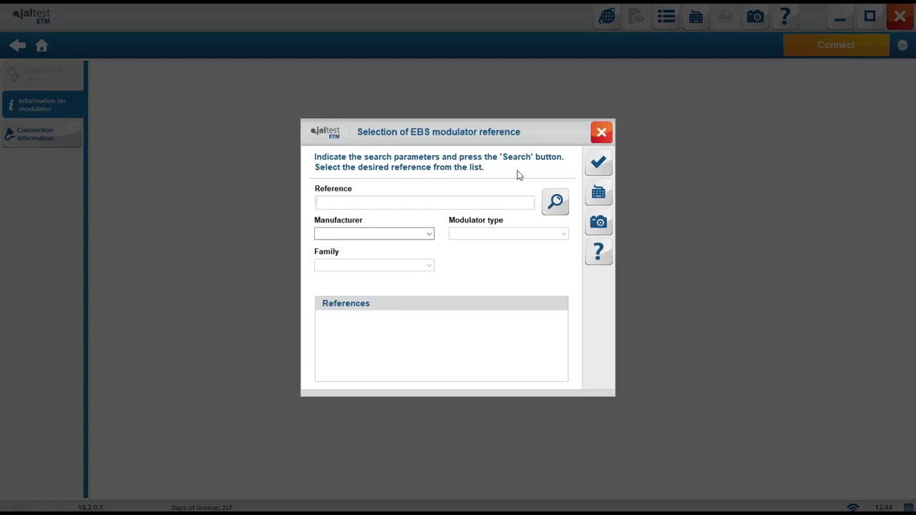
click(429, 234)
click(425, 255)
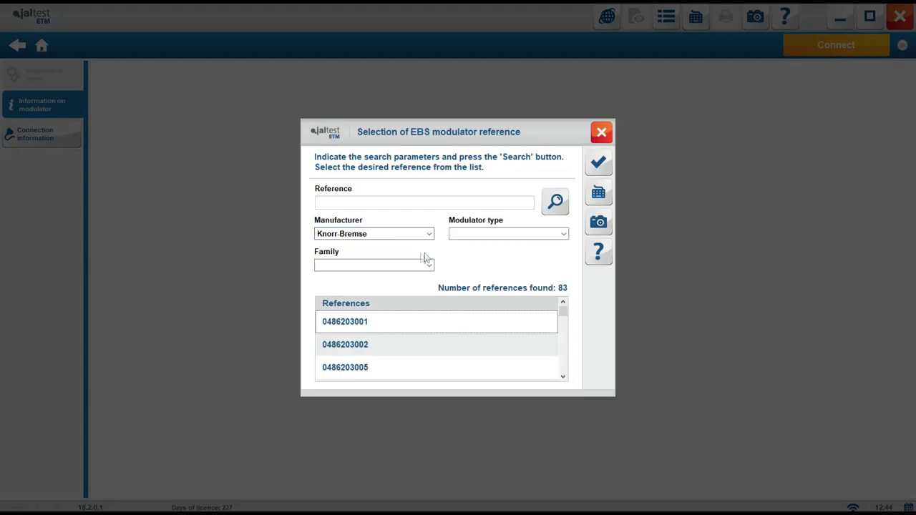
click(564, 234)
click(552, 255)
click(430, 266)
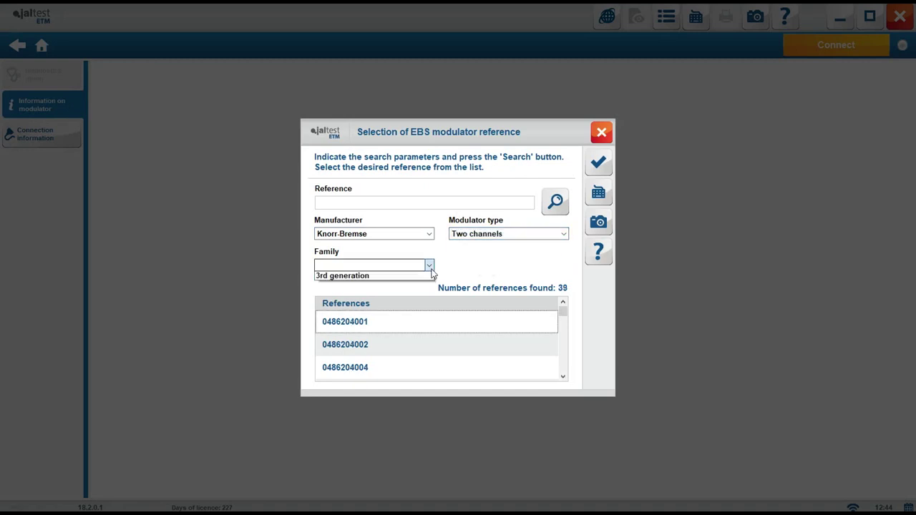
click(428, 284)
scroll(564, 377, down, 3)
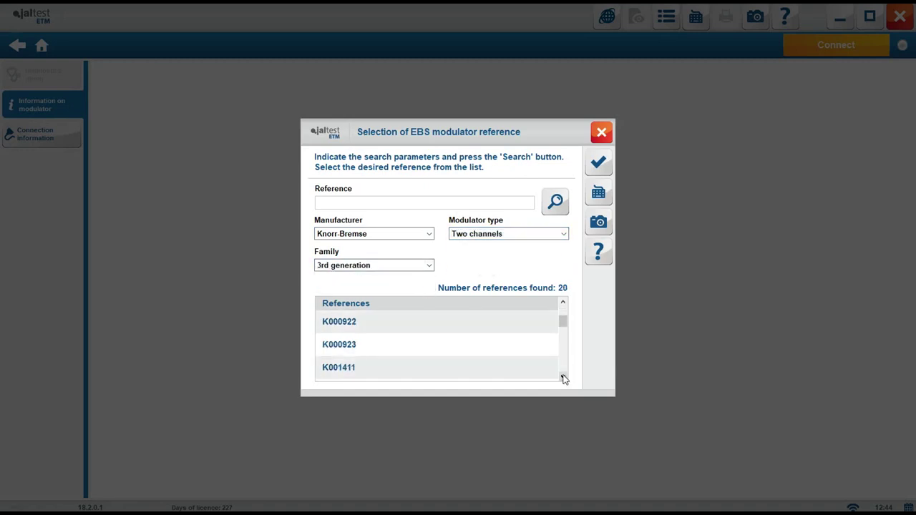
click(464, 354)
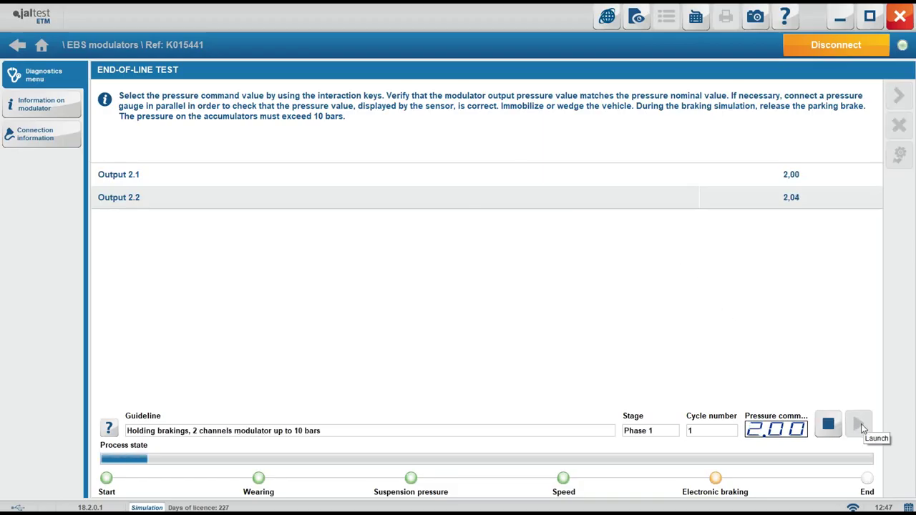
Run the end-of-line test on modulator K015441, review the report and accept the results
click(861, 427)
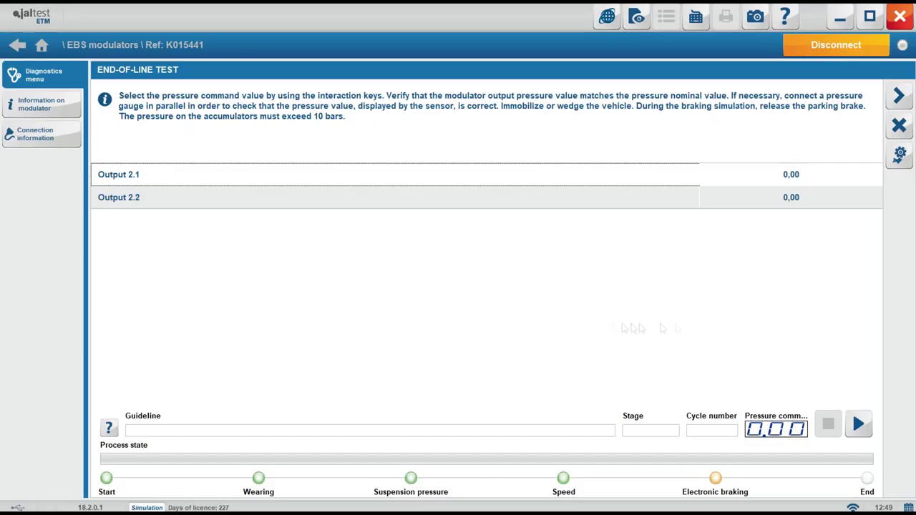
drag(878, 166, 879, 364)
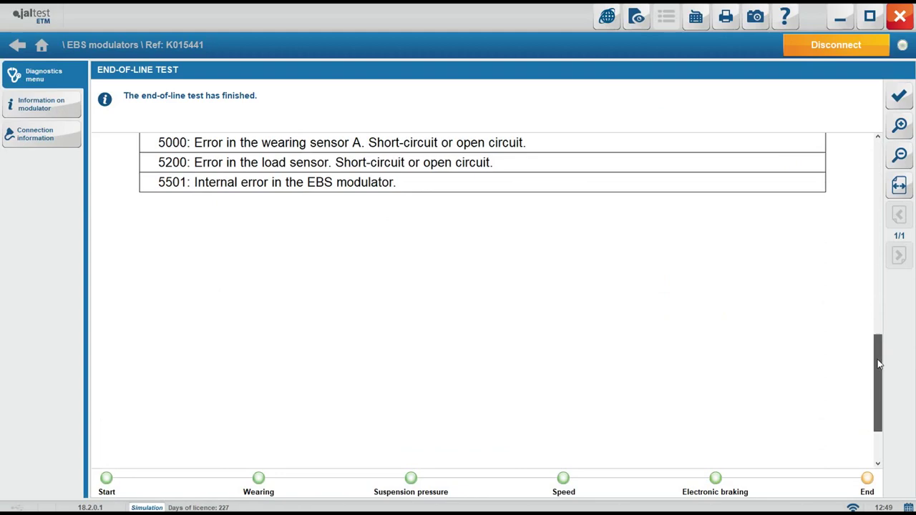
click(902, 102)
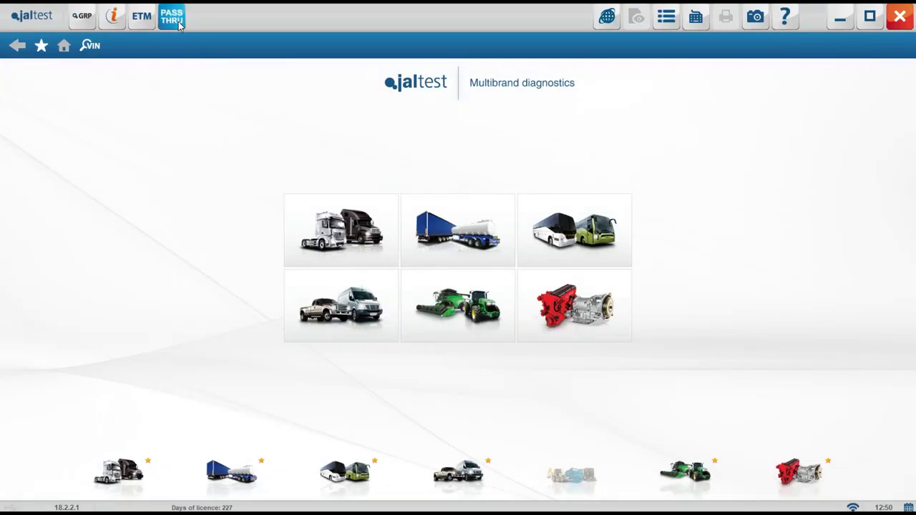
In PASS THRU, search the manufacturer list for MERCEDES and pick the Mercedes entry
click(174, 19)
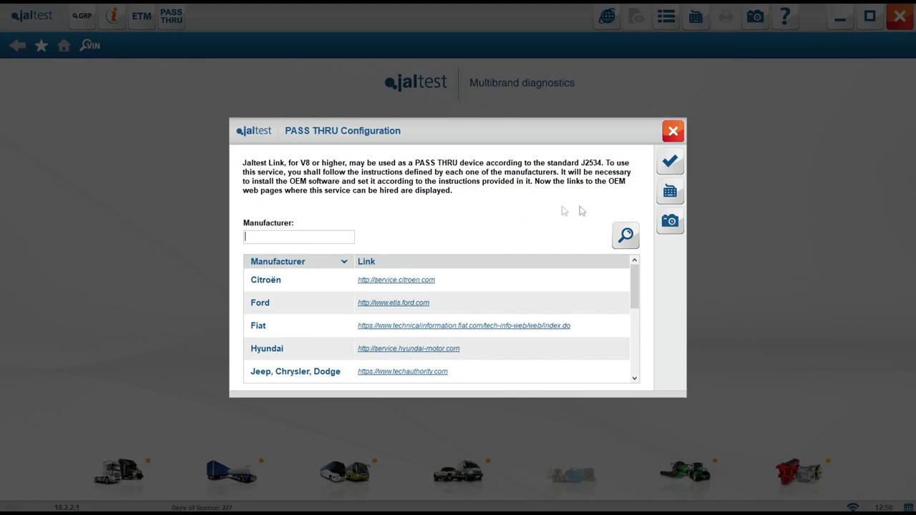
text(MERCEDES)
click(626, 236)
click(499, 287)
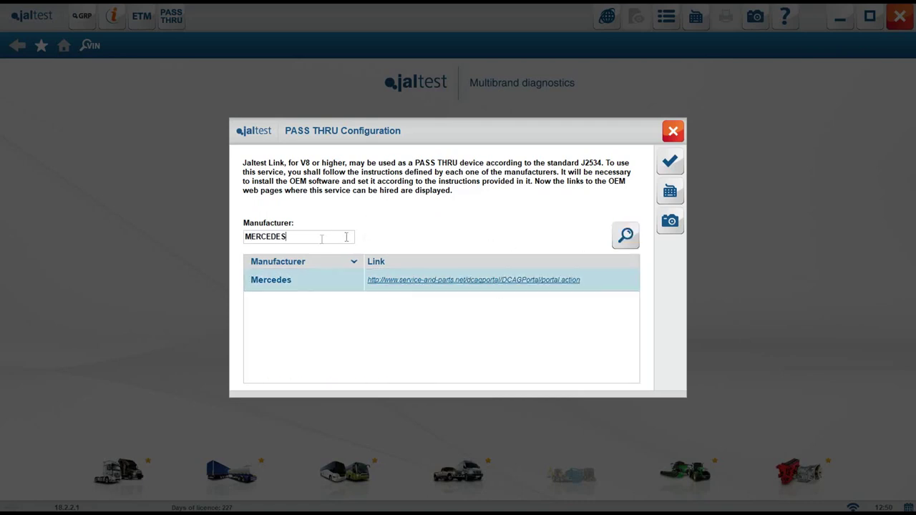
Clear the manufacturer search, scroll the list, and bring up the Social Networks links
double_click(282, 240)
key(BackSpace)
drag(636, 296, 635, 372)
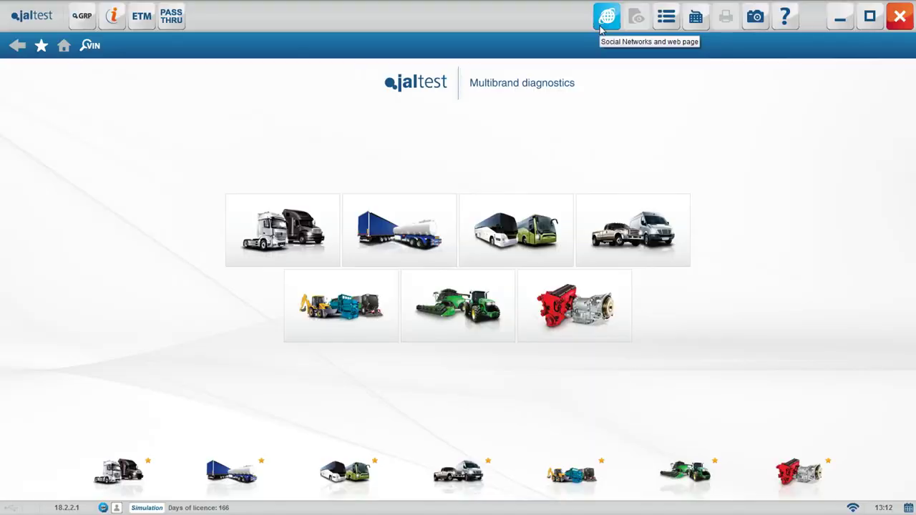
click(600, 26)
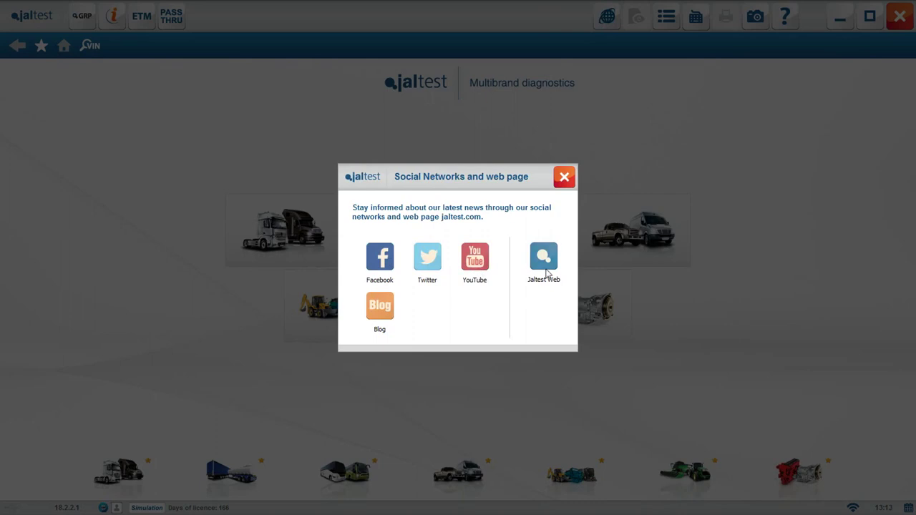
Close Social Networks and open Main menu > Configuration at its Language page
click(563, 177)
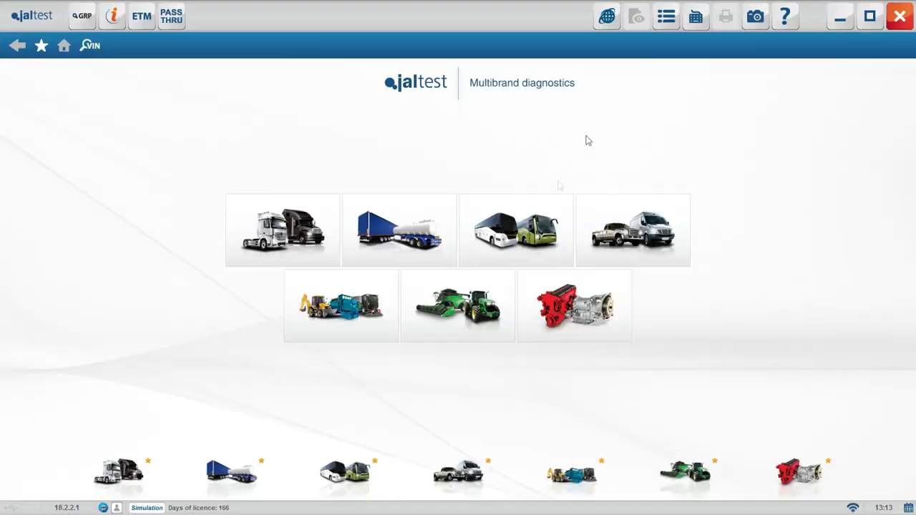
click(657, 23)
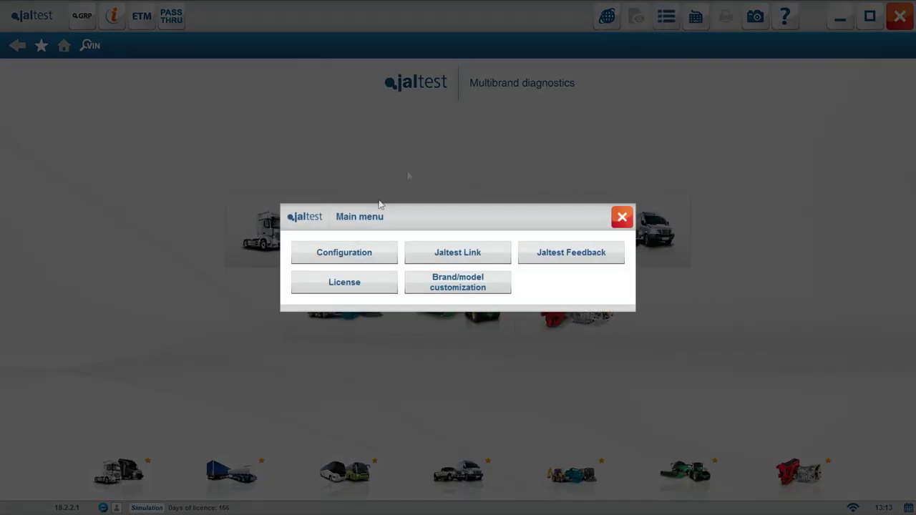
click(350, 256)
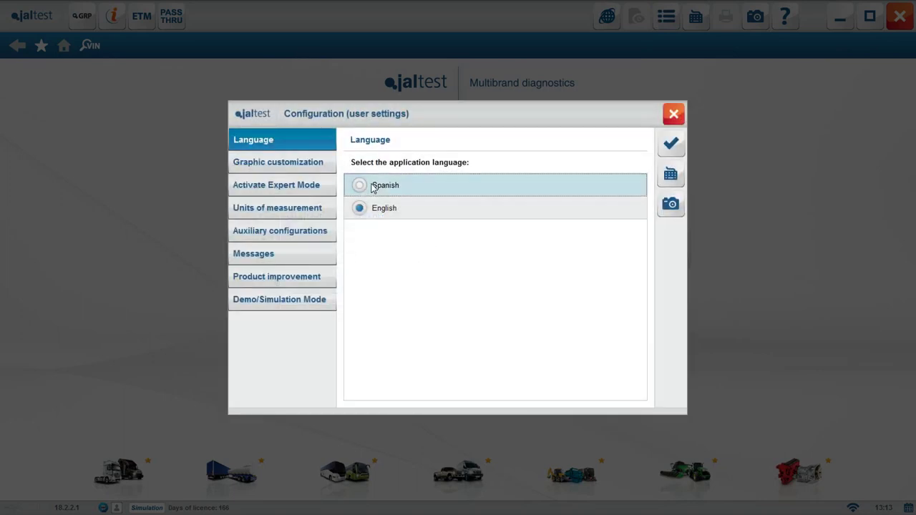
click(374, 186)
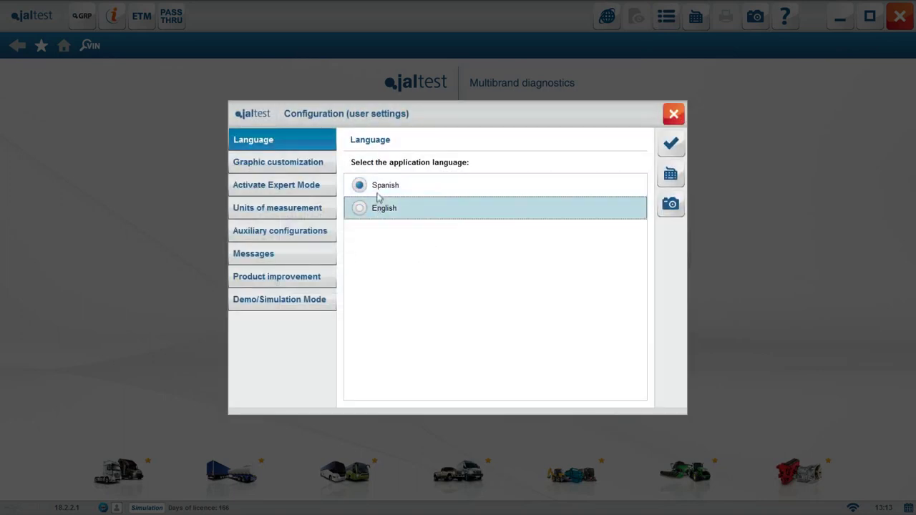
Accept the Expert Mode terms, enter the 6-digit password, and activate Expert Mode
click(310, 192)
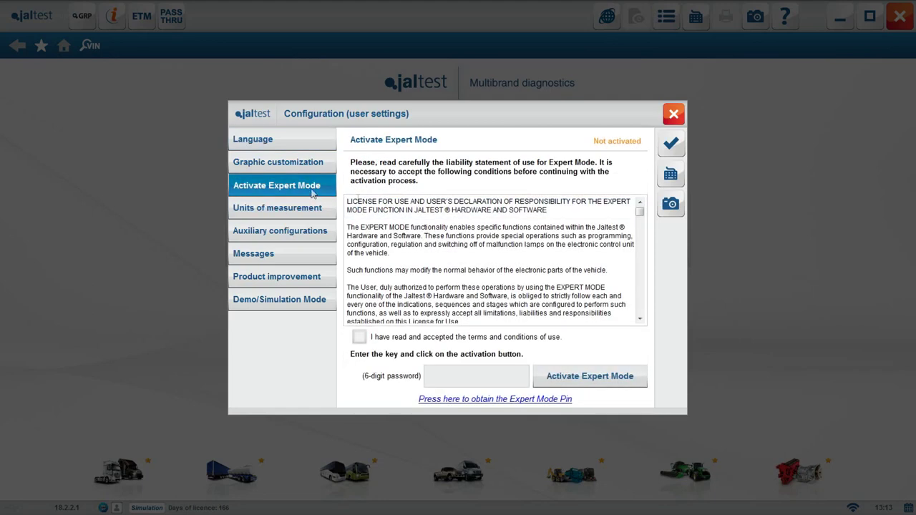
scroll(642, 219, down, 3)
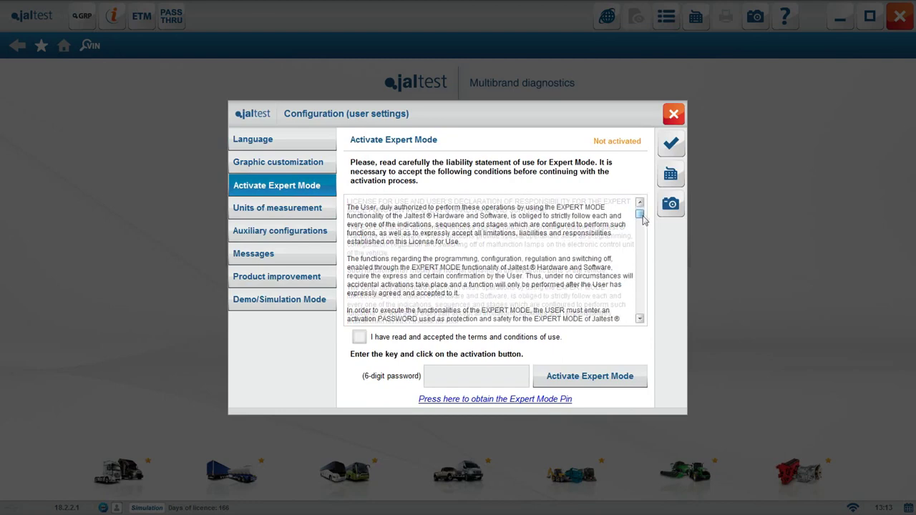
drag(642, 218, 643, 318)
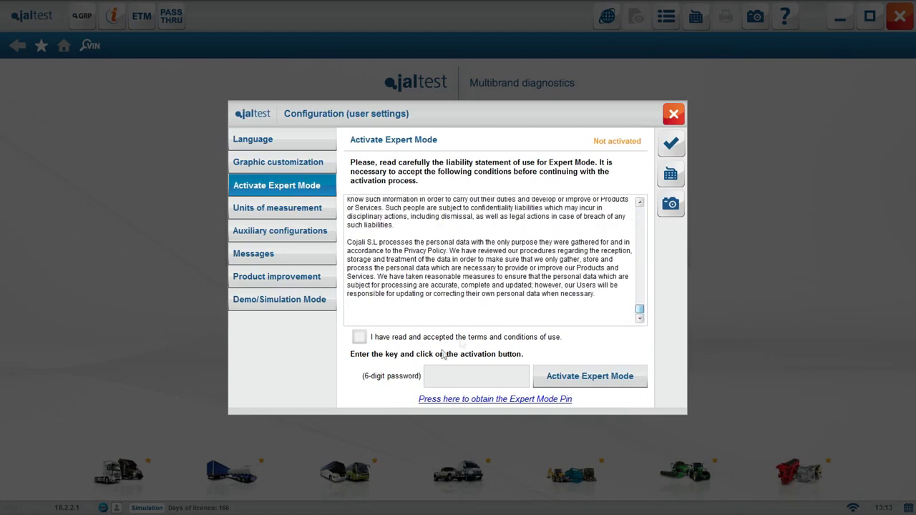
click(375, 341)
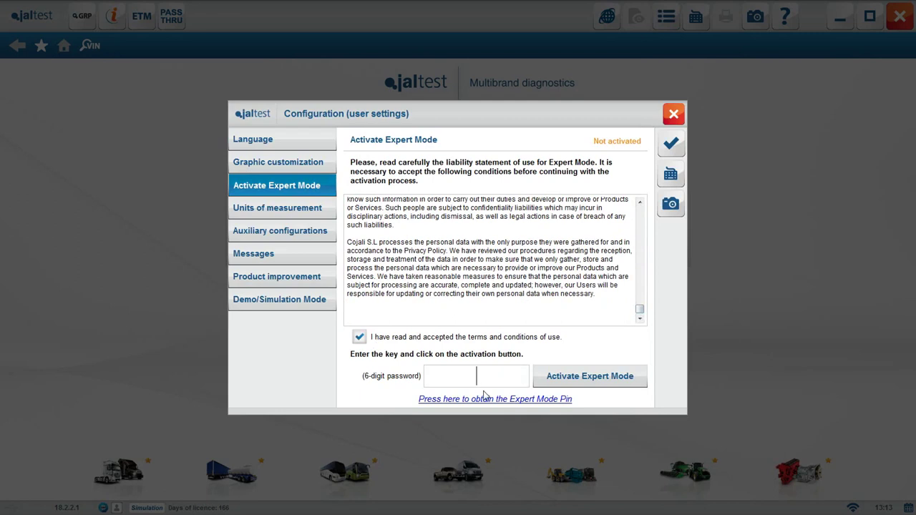
text(123456)
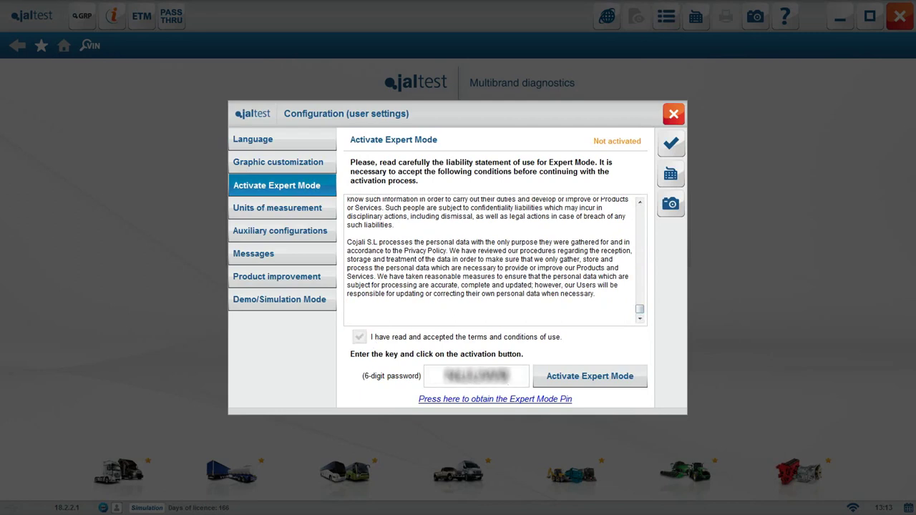
click(599, 384)
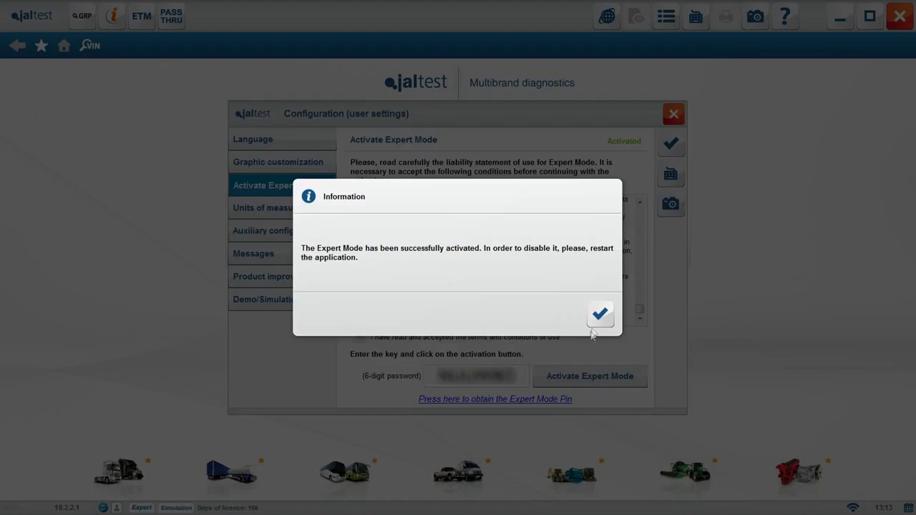
click(600, 315)
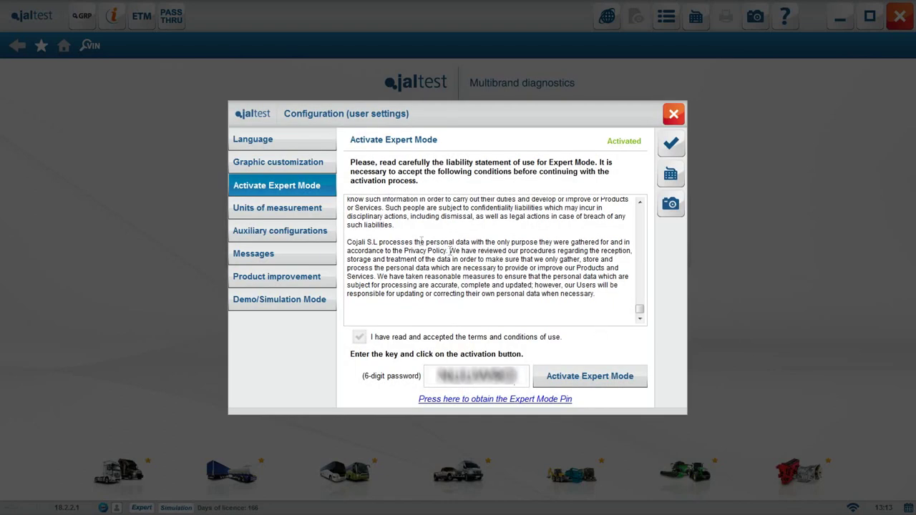
In Units of measurement, try the USA preset, mbar pressure and °C temperature
click(325, 212)
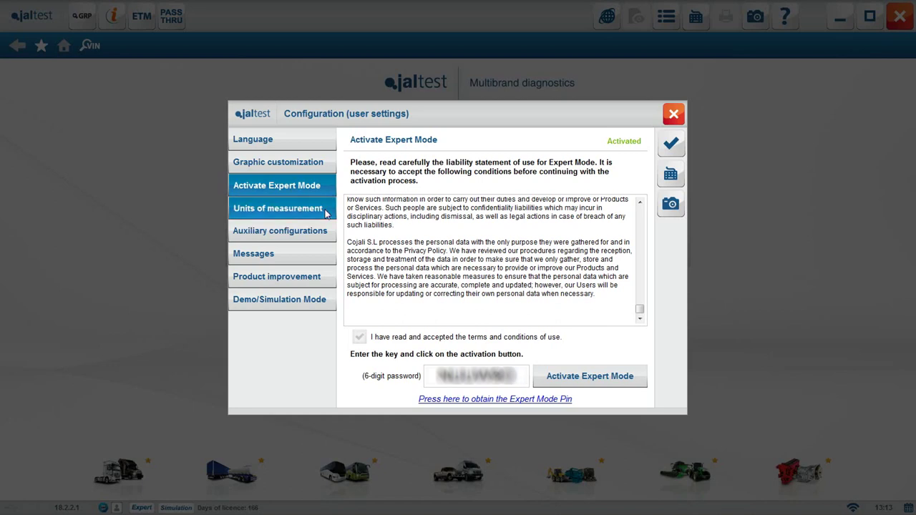
drag(646, 244, 604, 286)
click(478, 399)
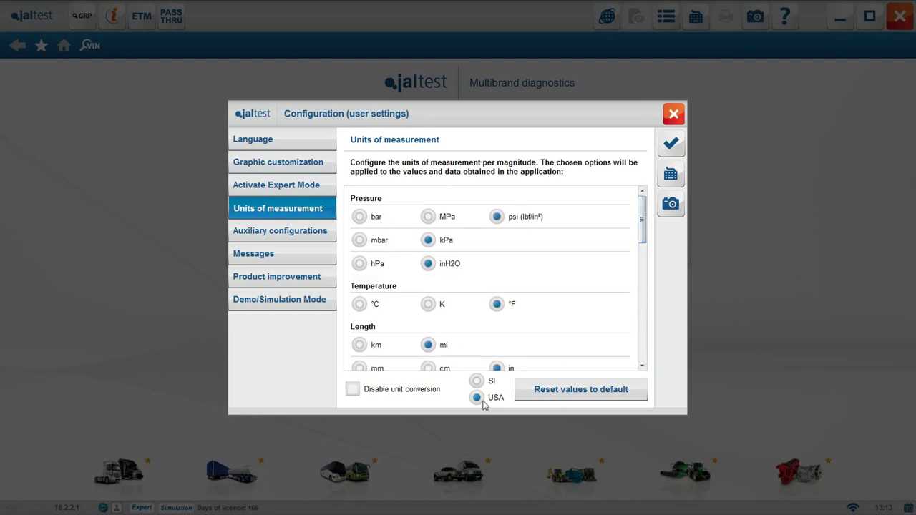
click(359, 240)
click(360, 304)
Change the volume unit, reset units to defaults, pick the USA preset, and close settings
scroll(641, 229, down, 5)
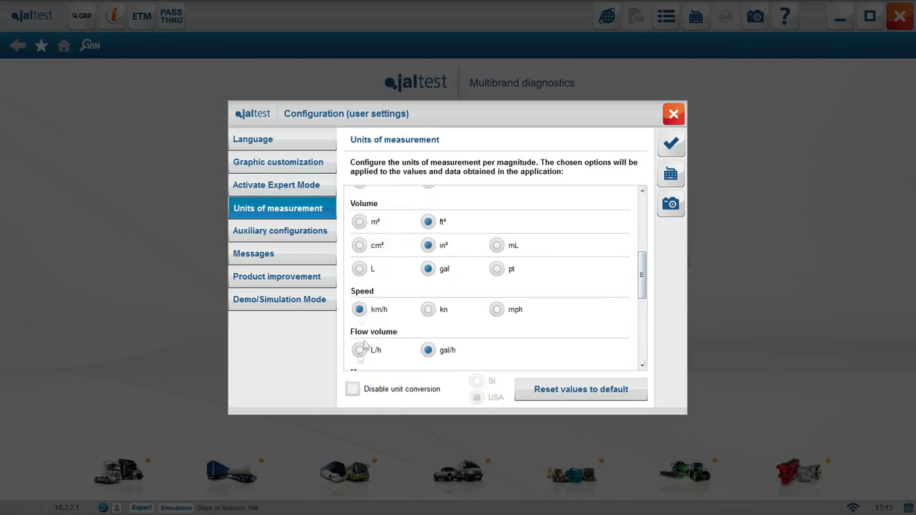
click(358, 247)
click(644, 312)
click(551, 387)
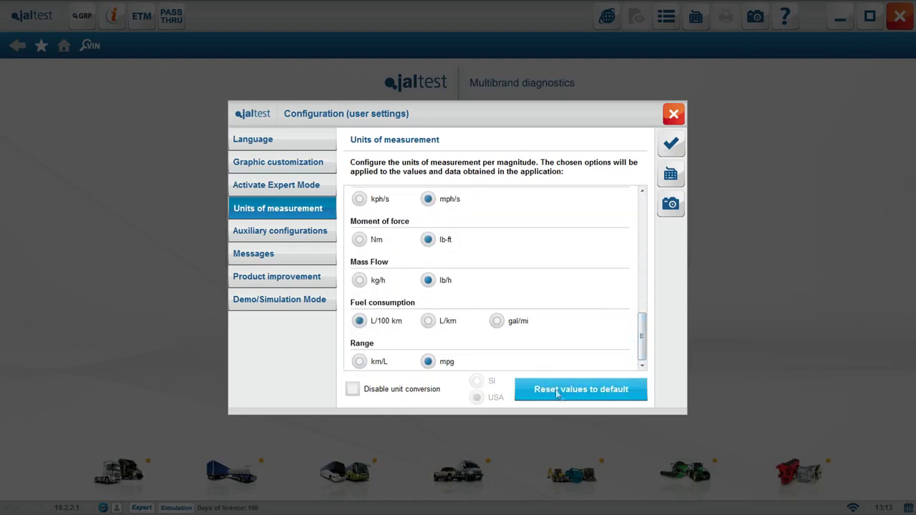
click(477, 397)
key(Escape)
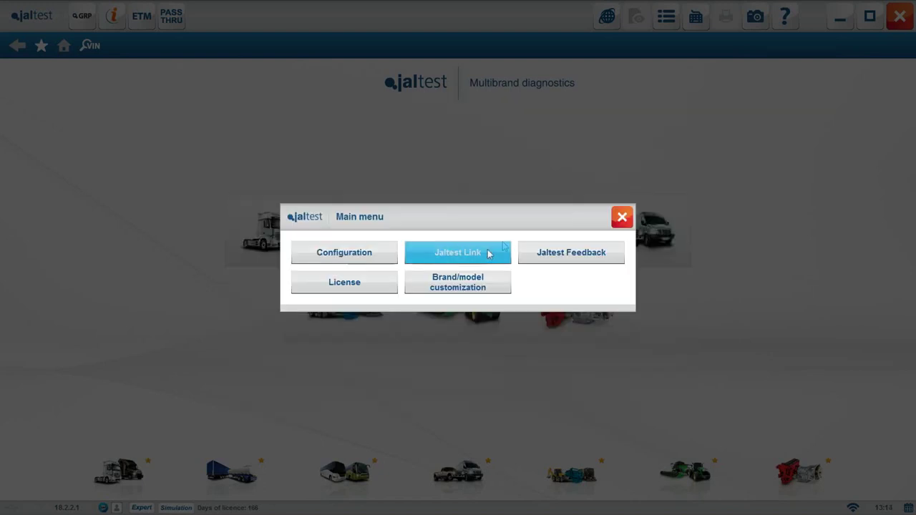
In Jaltest Link, try Bluetooth and Old Tablet PC modes, then return to USB
click(487, 253)
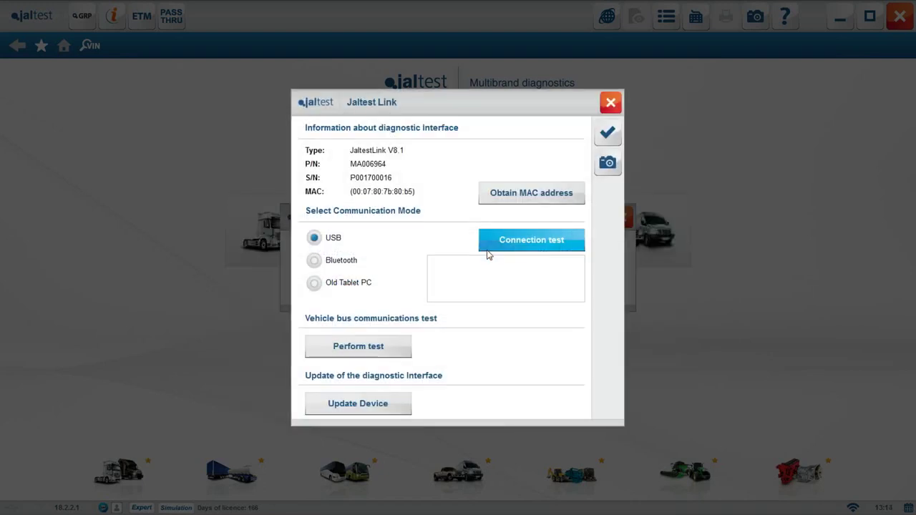
click(314, 260)
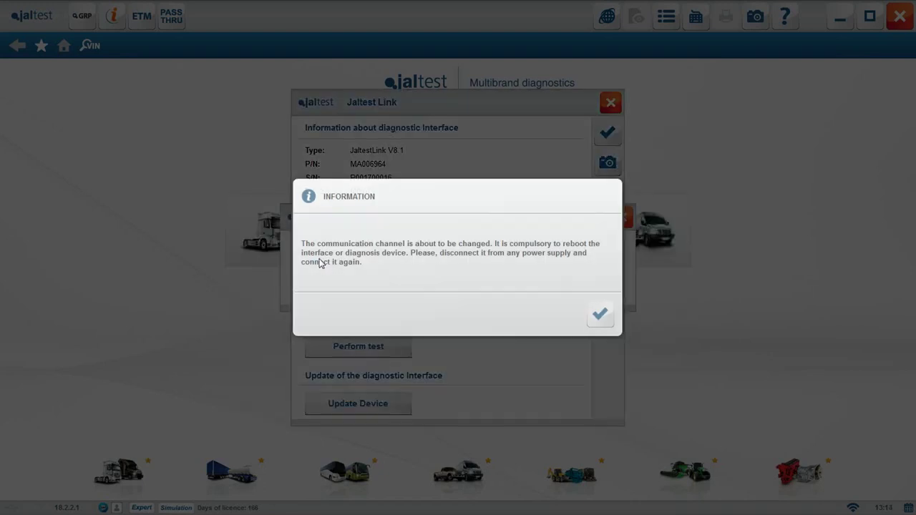
click(591, 316)
click(344, 284)
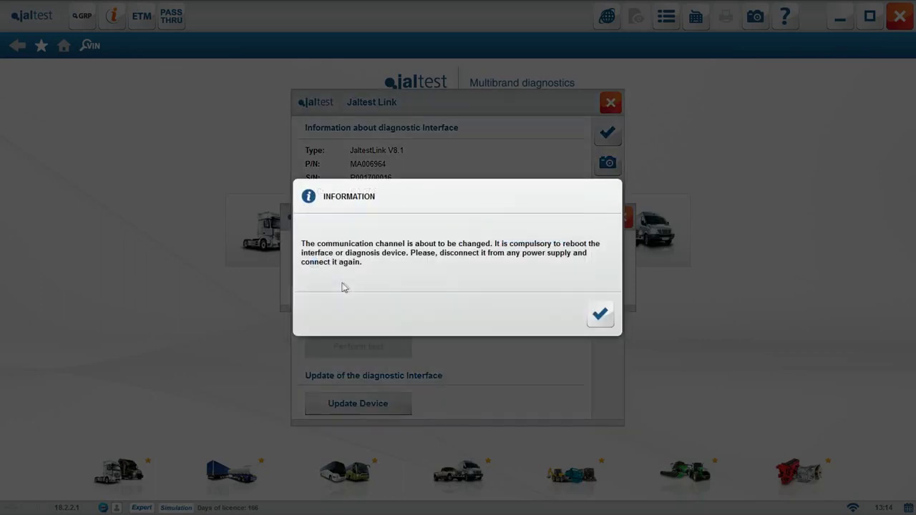
click(597, 315)
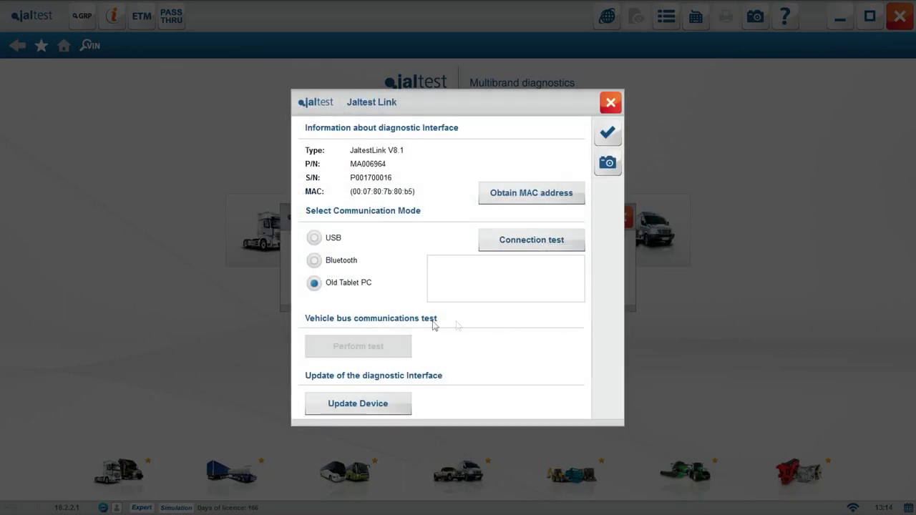
click(316, 239)
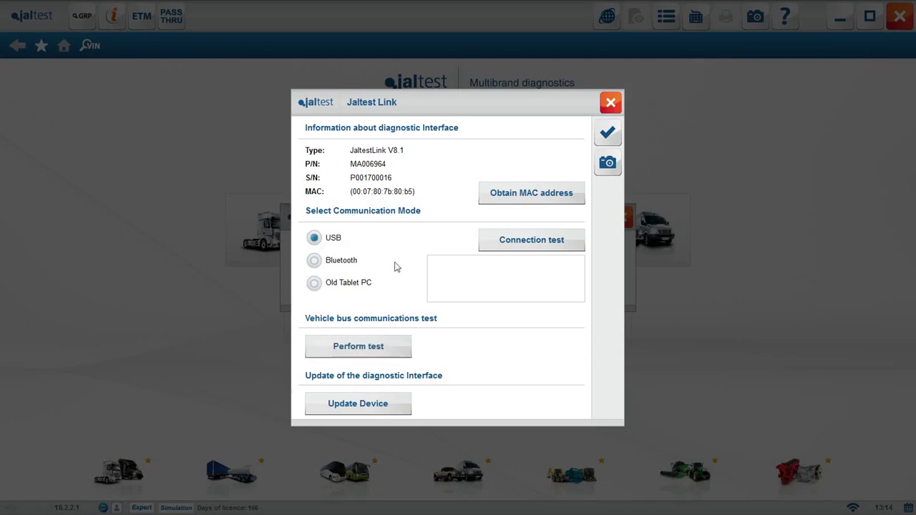
Run a connection test reporting firmware 18.2.2 and accept the link settings
click(551, 240)
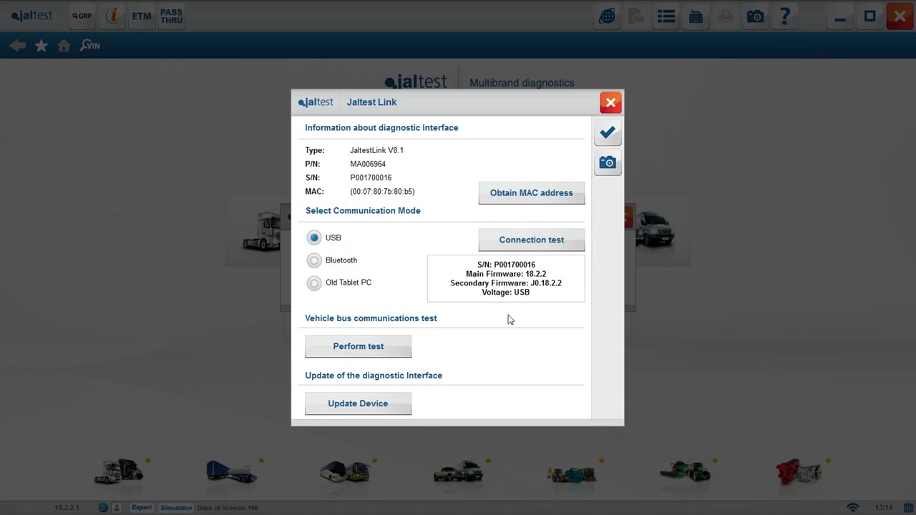
click(396, 355)
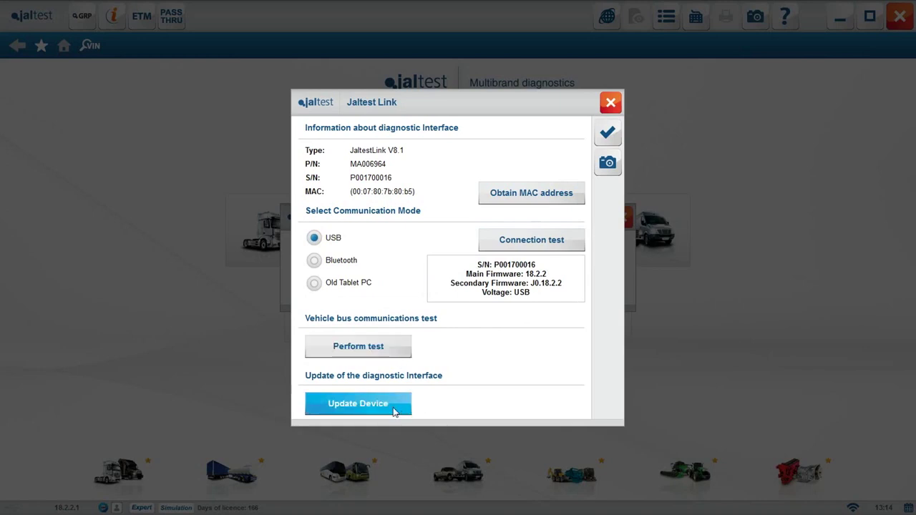
click(608, 133)
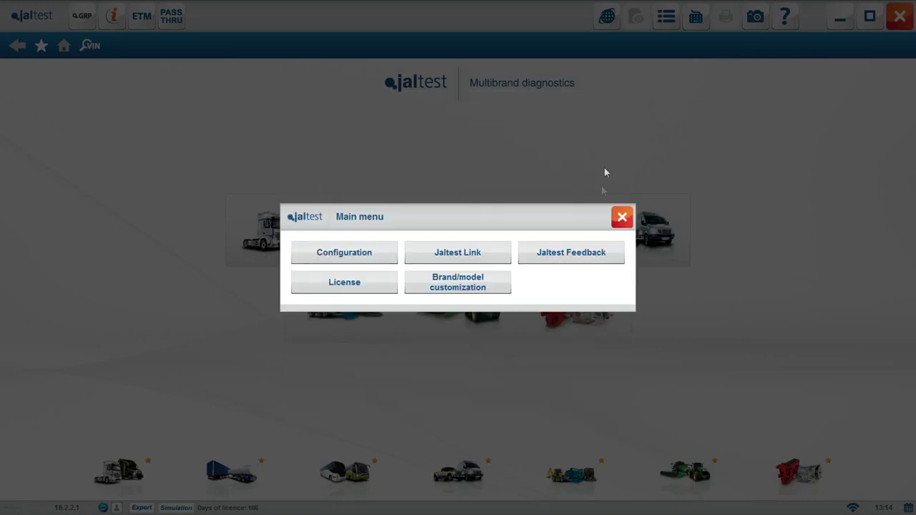
Start a new Suggestion feedback with subject 'This is a suggest' and a description
click(576, 259)
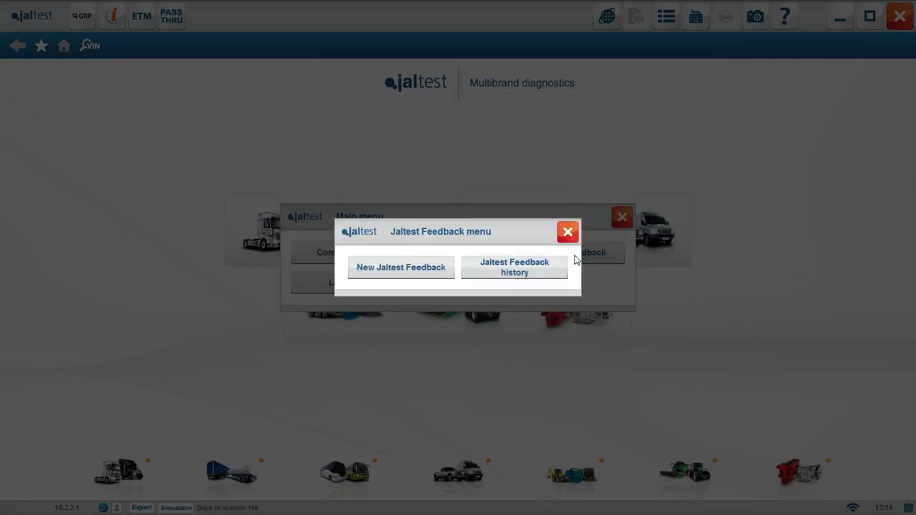
click(437, 275)
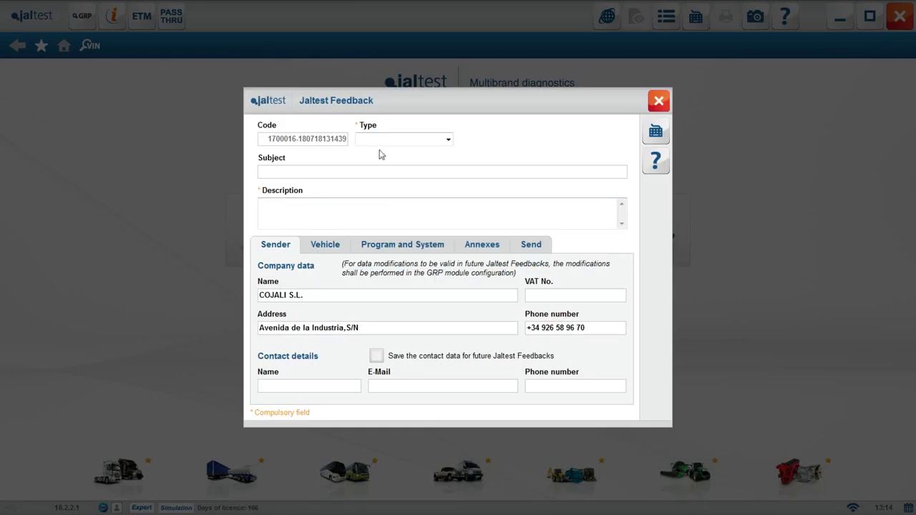
click(398, 144)
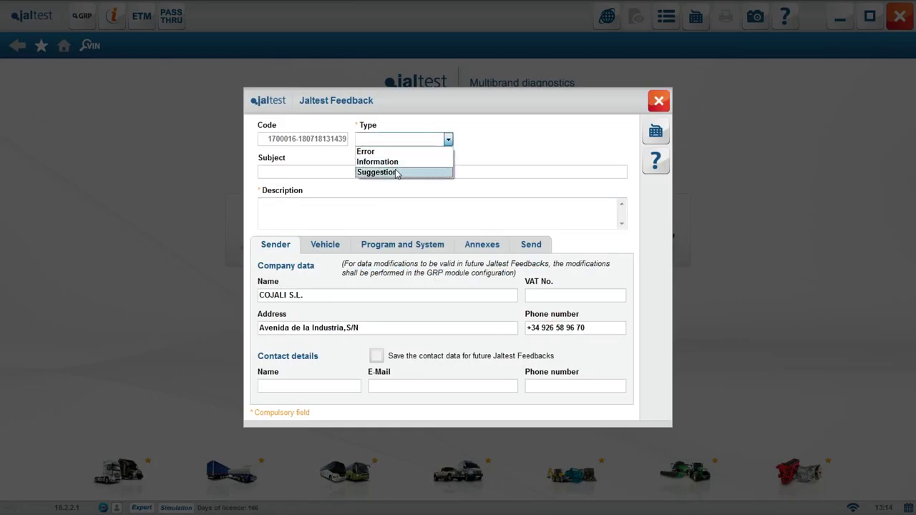
click(398, 173)
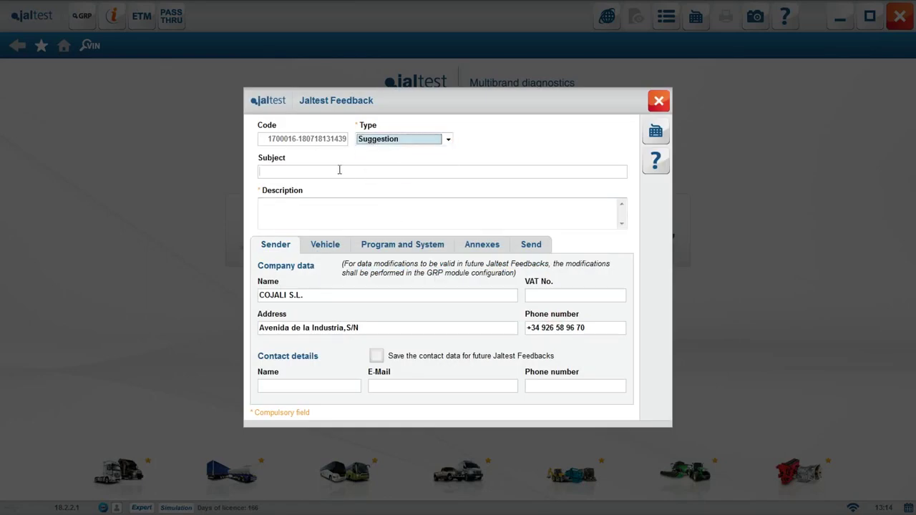
click(340, 169)
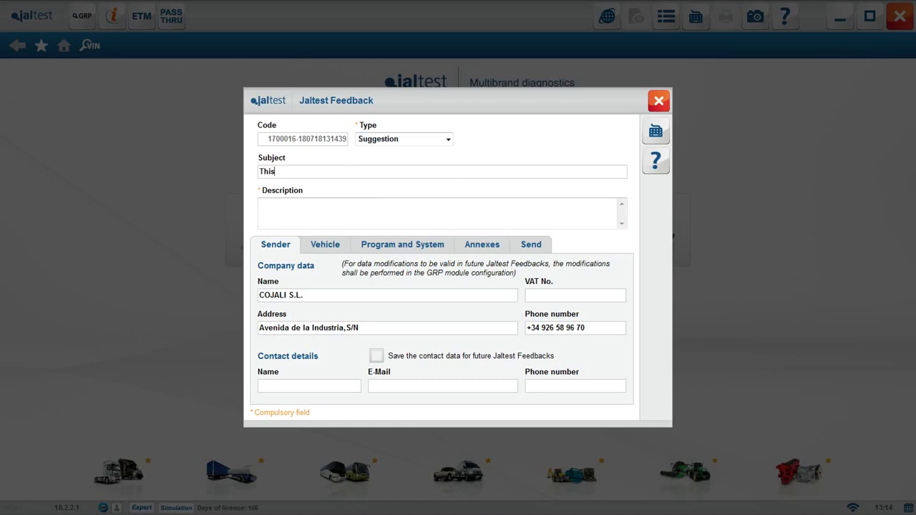
text(This is a suggestion)
click(375, 204)
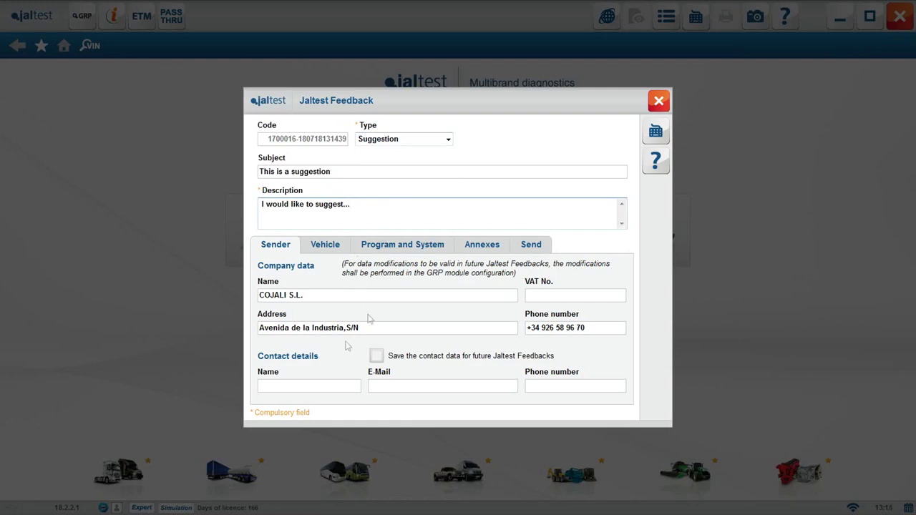
Fill in the contact's name, e-mail and phone number, plus a vehicle chassis number
click(307, 386)
text(Isabelis)
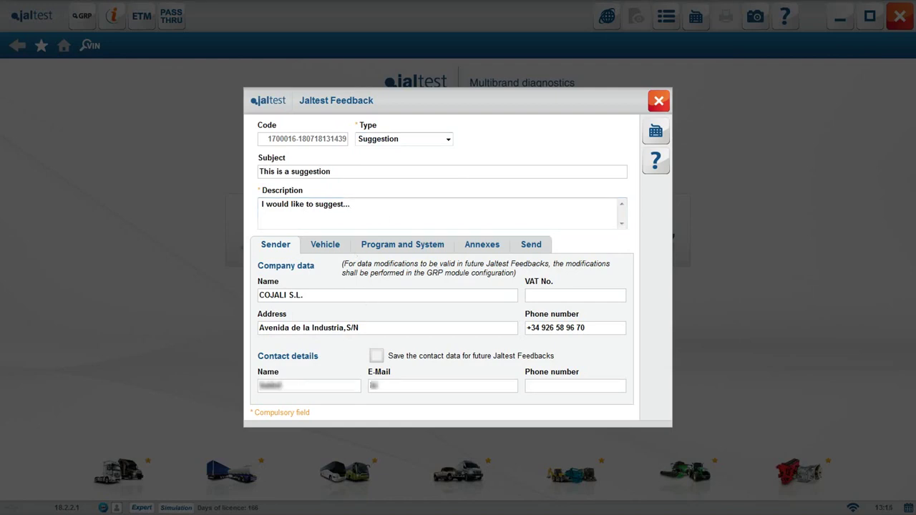
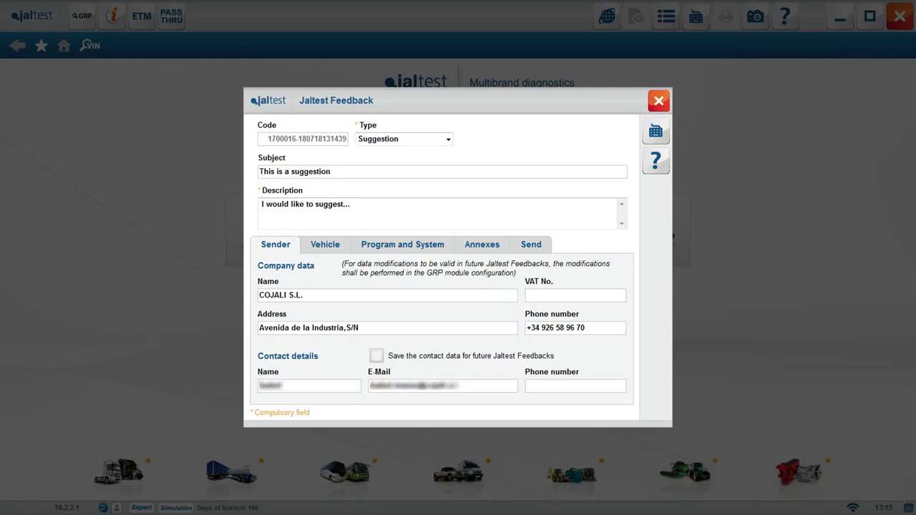
click(544, 386)
text(600000000)
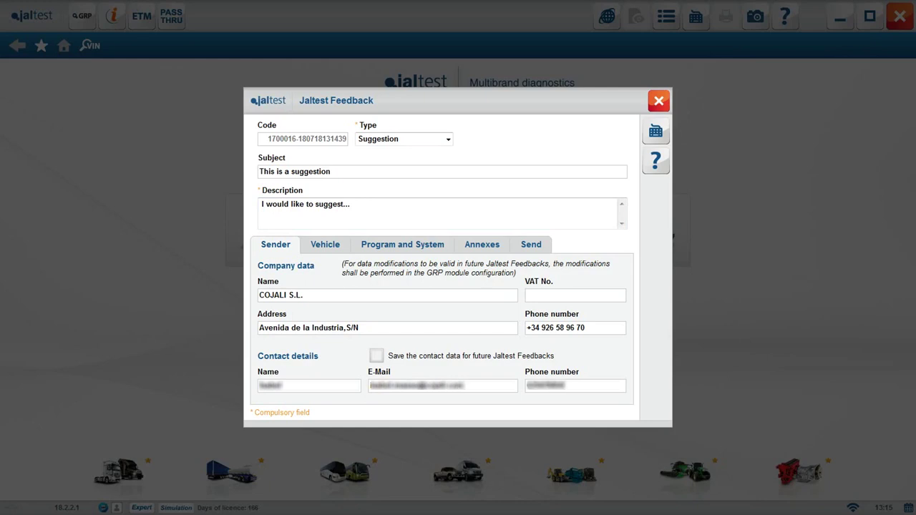
click(327, 249)
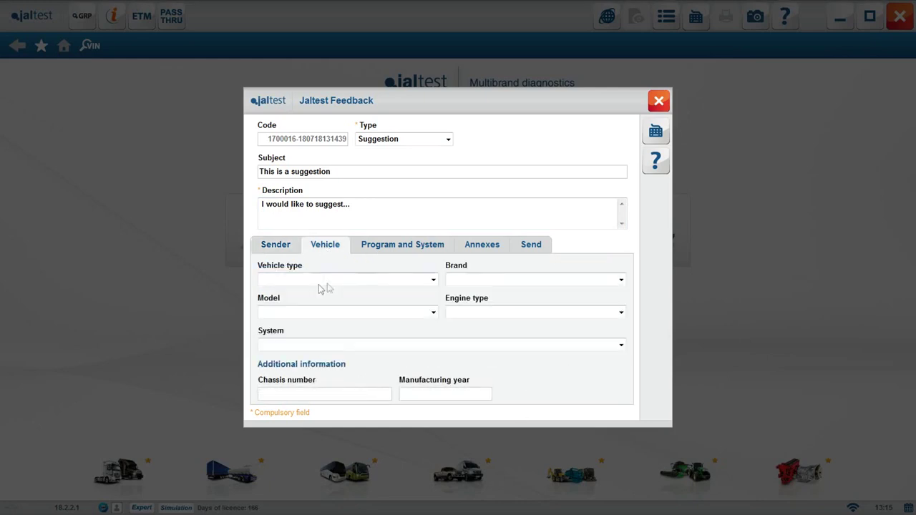
click(323, 394)
text(12345)
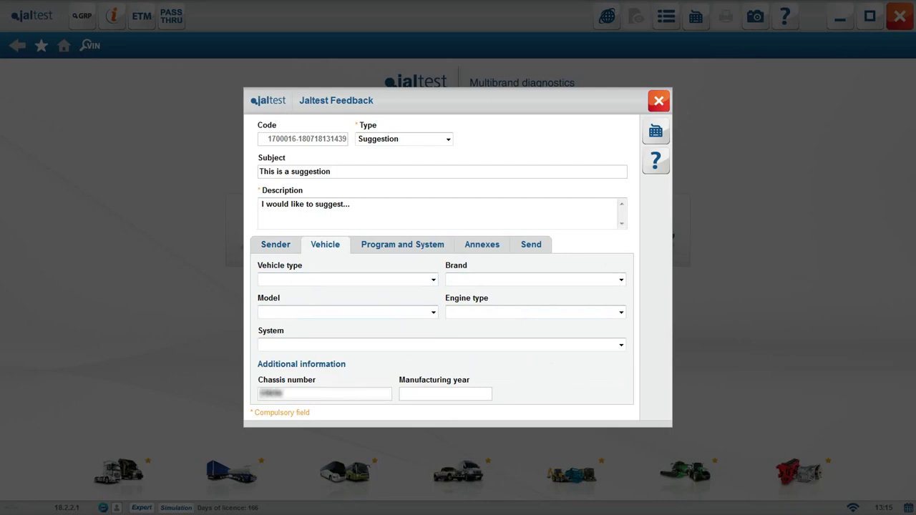
text(678)
Review the remaining tabs, accept the privacy policy, and send the suggestion
click(396, 247)
click(474, 245)
click(532, 244)
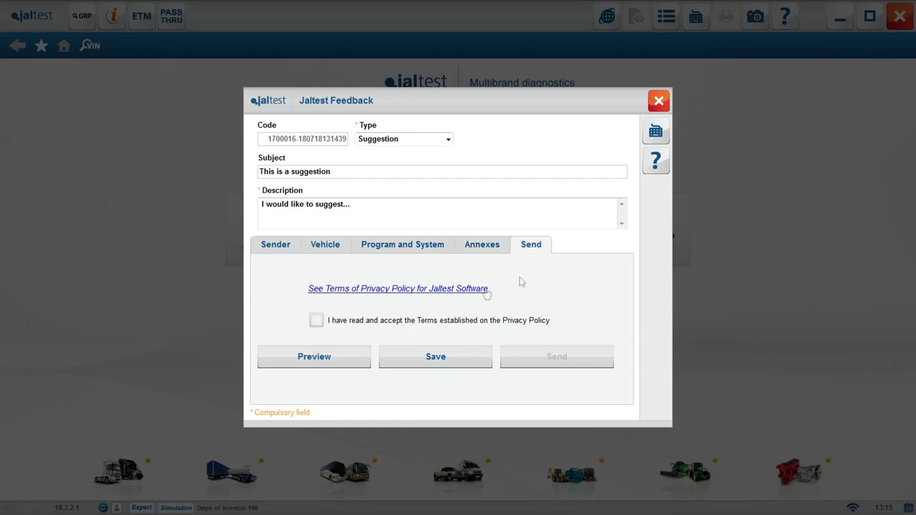
click(413, 294)
drag(585, 214, 586, 315)
click(621, 177)
click(316, 320)
click(557, 357)
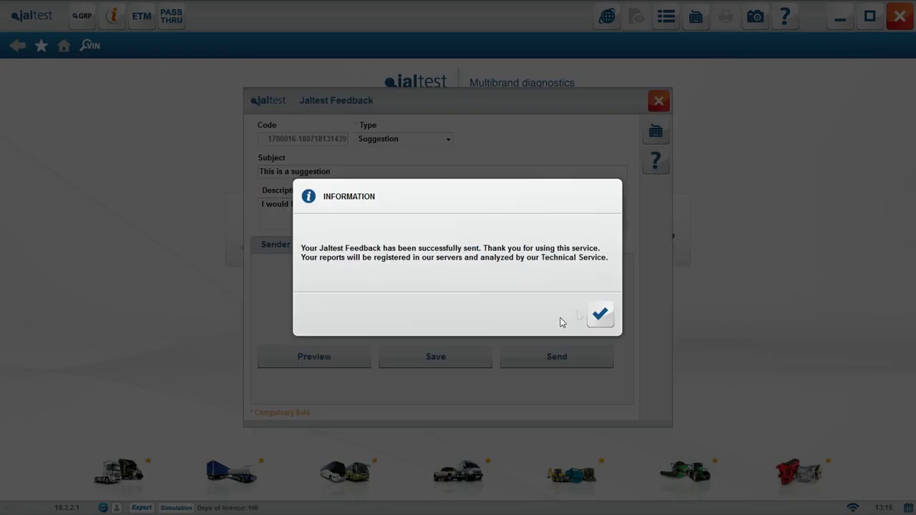
click(601, 313)
Open the feedback history and view the Suggestion entry's details
click(569, 254)
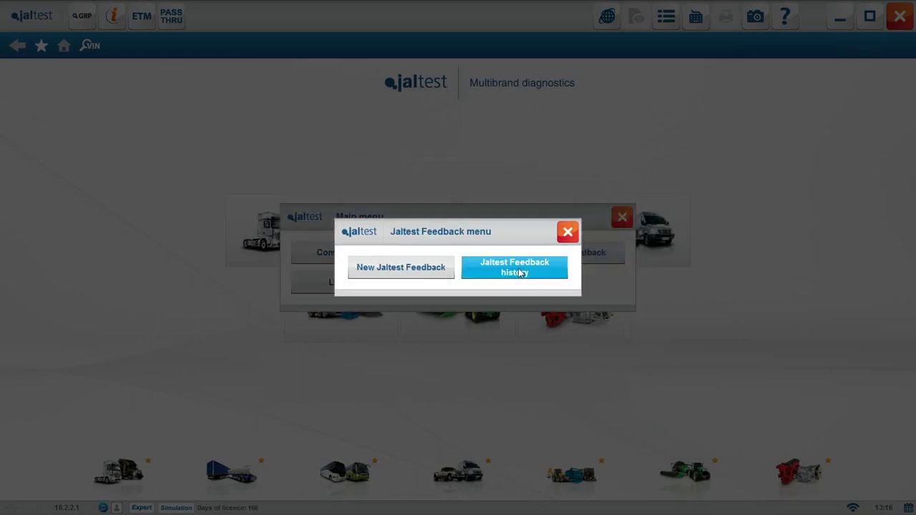
click(520, 272)
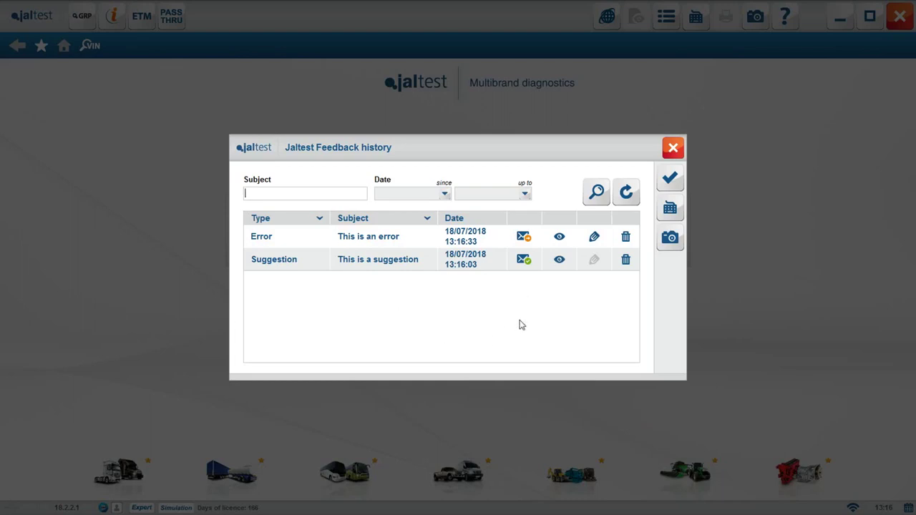
click(523, 262)
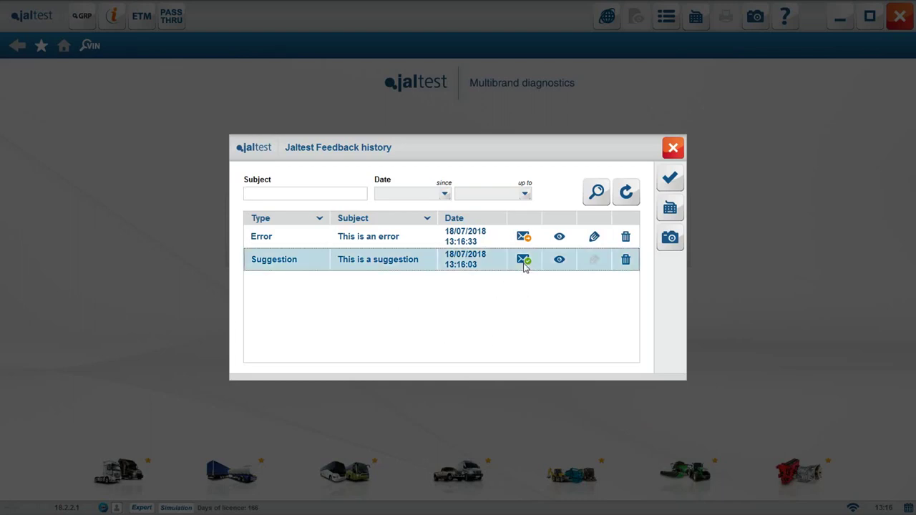
click(560, 262)
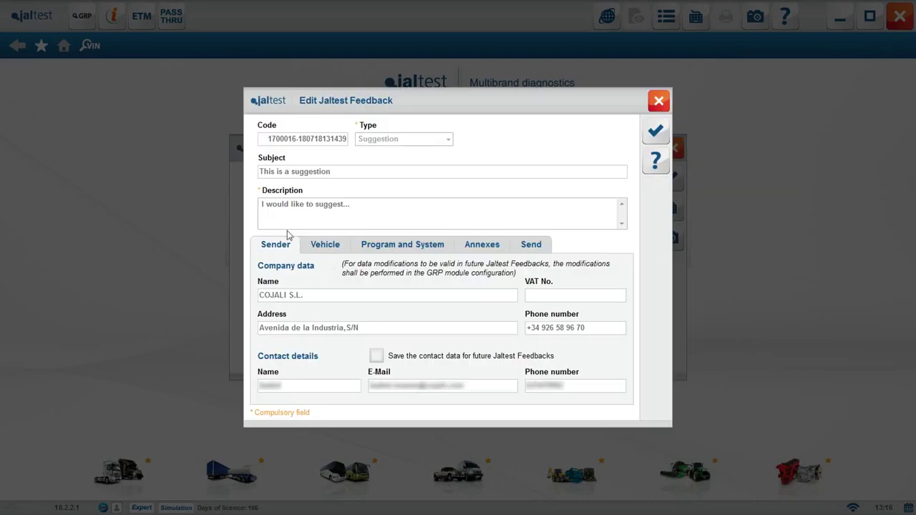
Browse the entry's vehicle, program, attachment and sending tabs, then close the history
click(325, 247)
click(386, 248)
click(485, 254)
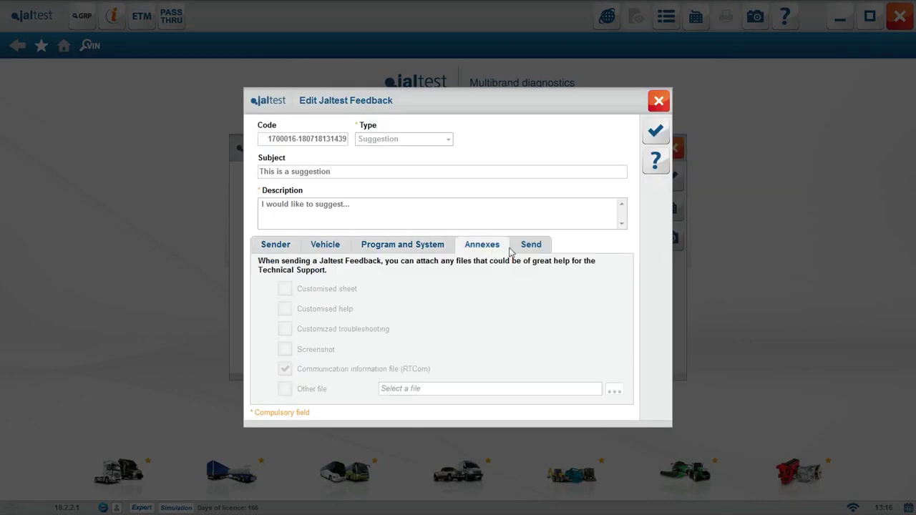
click(530, 253)
click(656, 131)
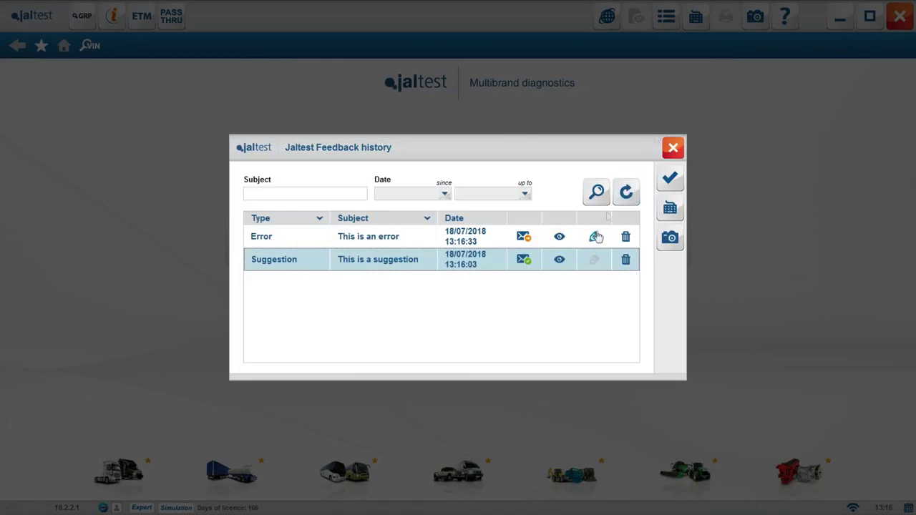
click(665, 187)
Open the License information and start License Management, agreeing to close Jaltest Soft
click(380, 289)
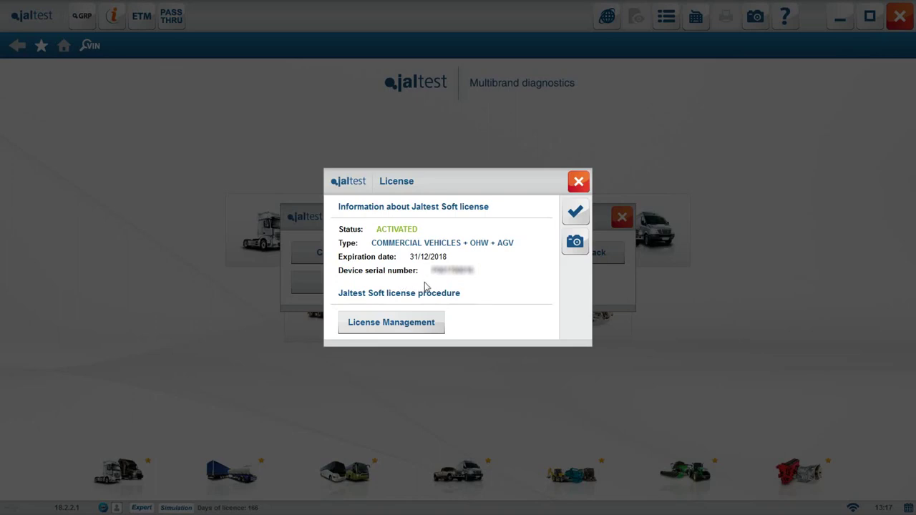
click(418, 324)
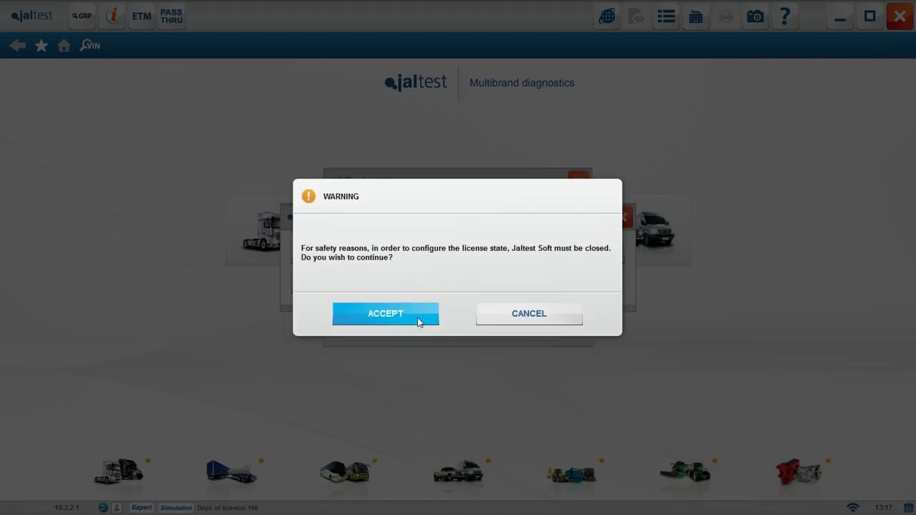
click(401, 308)
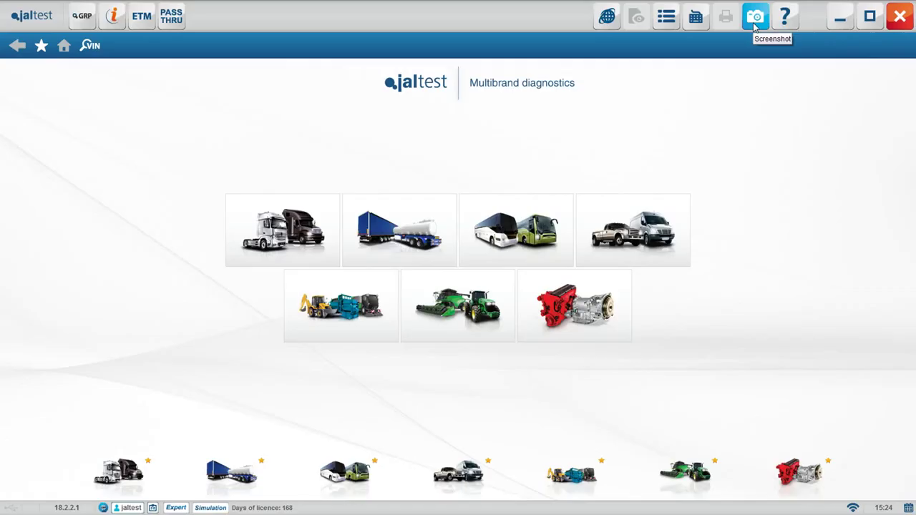
click(754, 20)
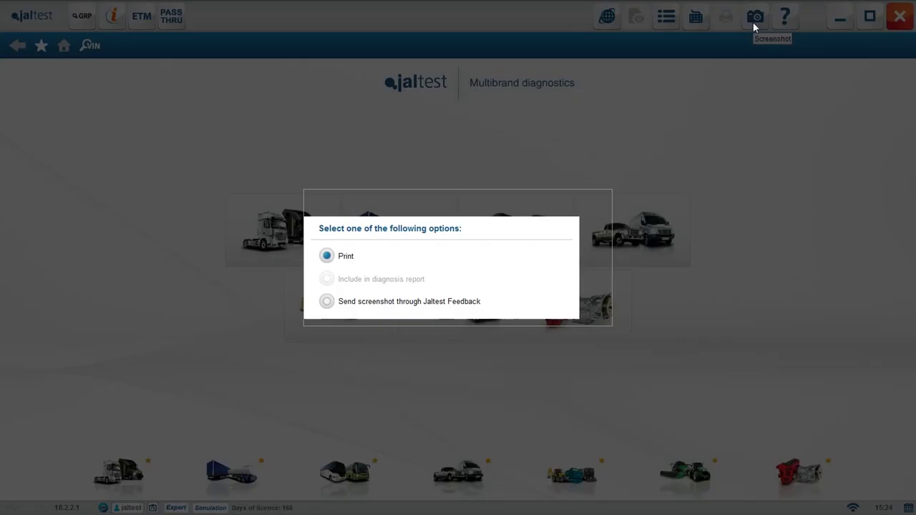
click(326, 302)
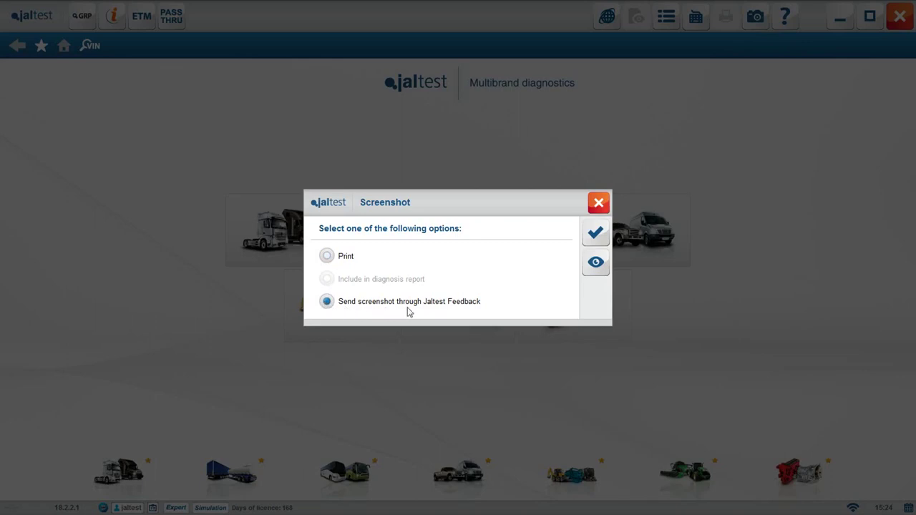
click(594, 263)
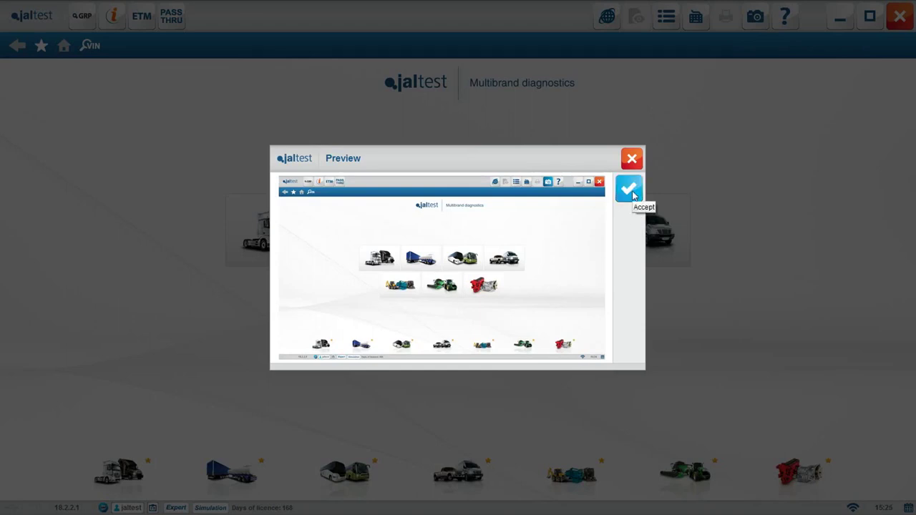
click(632, 195)
click(598, 203)
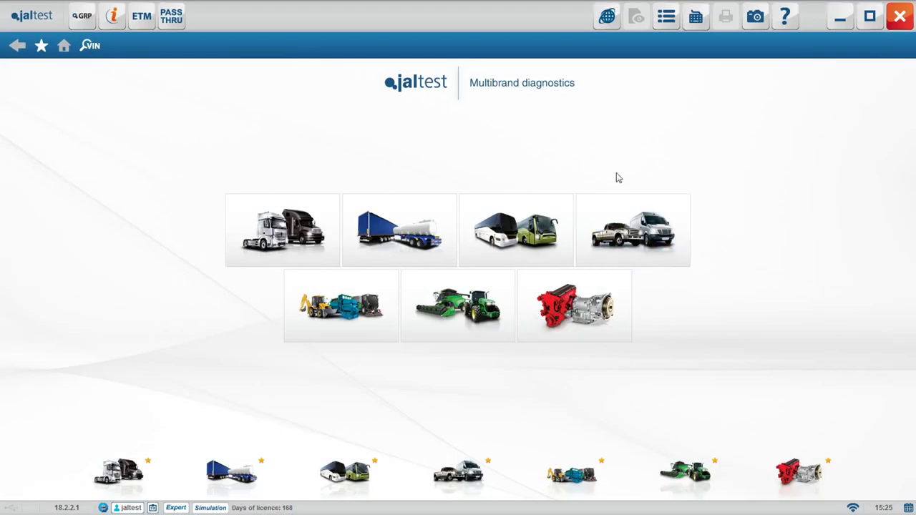
Open Remote Assistance from the Help menu and select the remote session ID
click(785, 27)
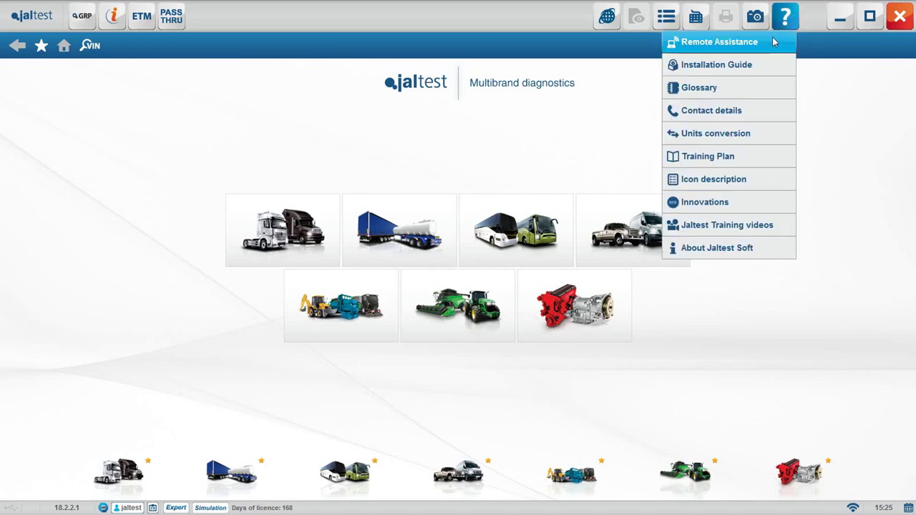
click(773, 41)
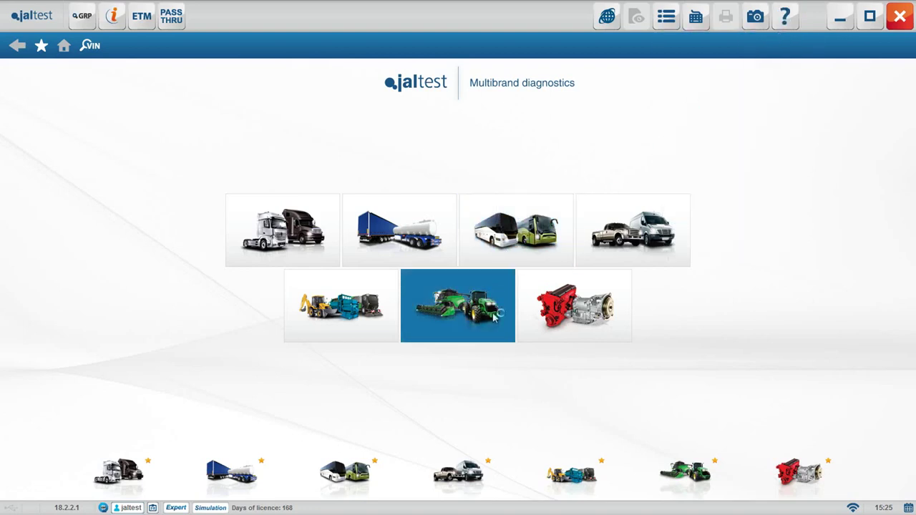
mouse_move(527, 510)
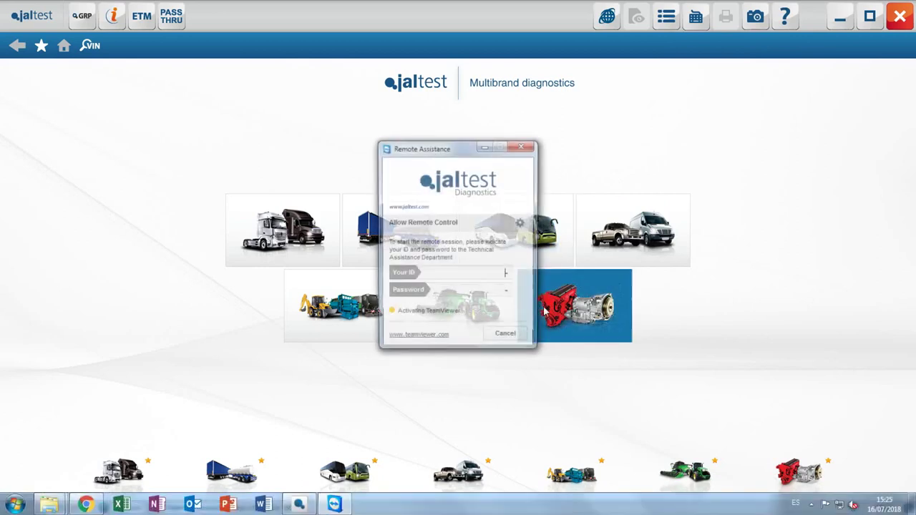
drag(455, 273, 499, 291)
Close Remote Assistance and open the Installation Guide from the Help menu
click(531, 152)
click(666, 16)
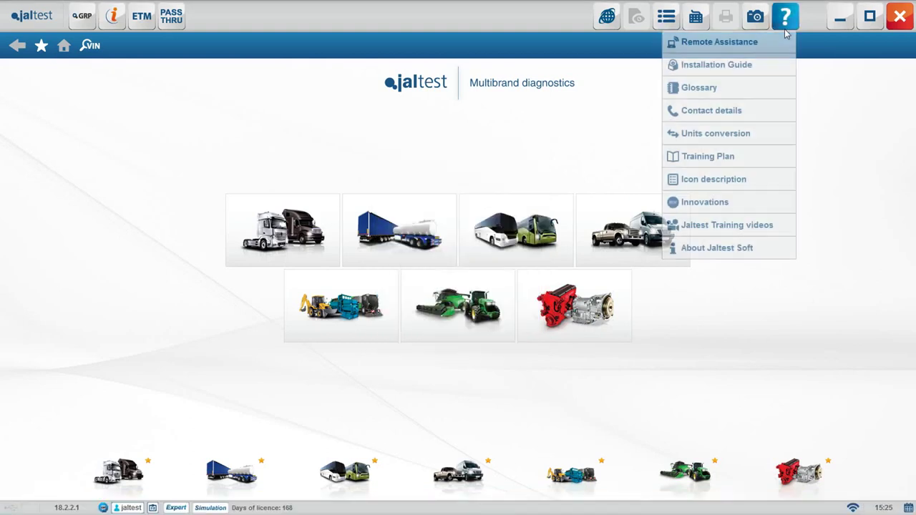
click(758, 72)
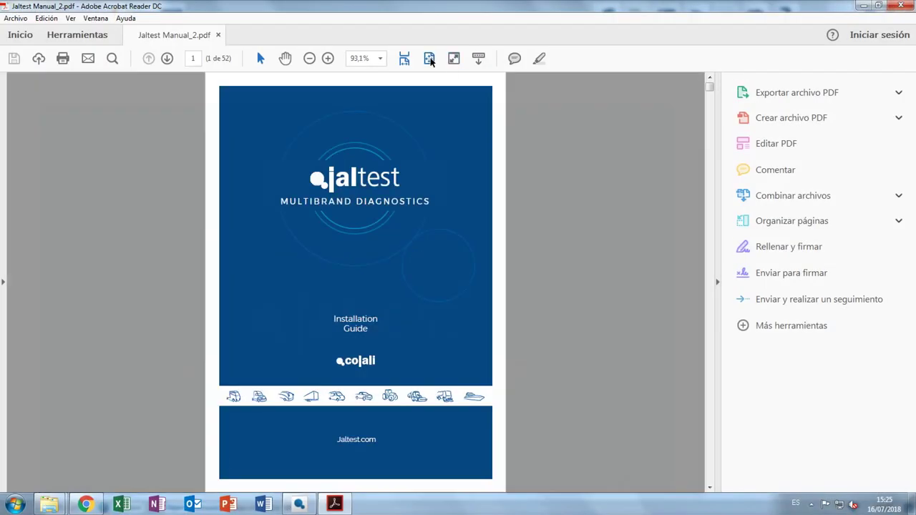
Scroll Jaltest Manual_2.pdf down to page 45's Language and Applicable Law clauses
scroll(491, 153, down, 15)
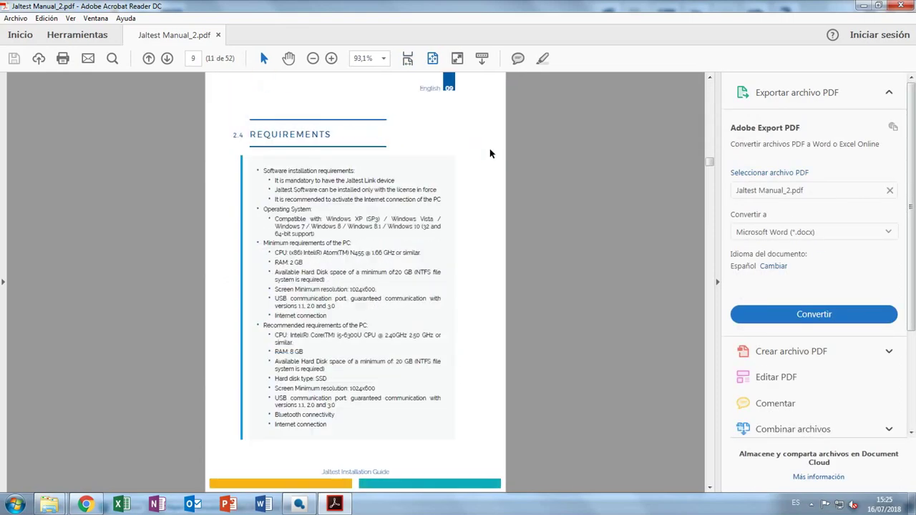
scroll(491, 153, down, 20)
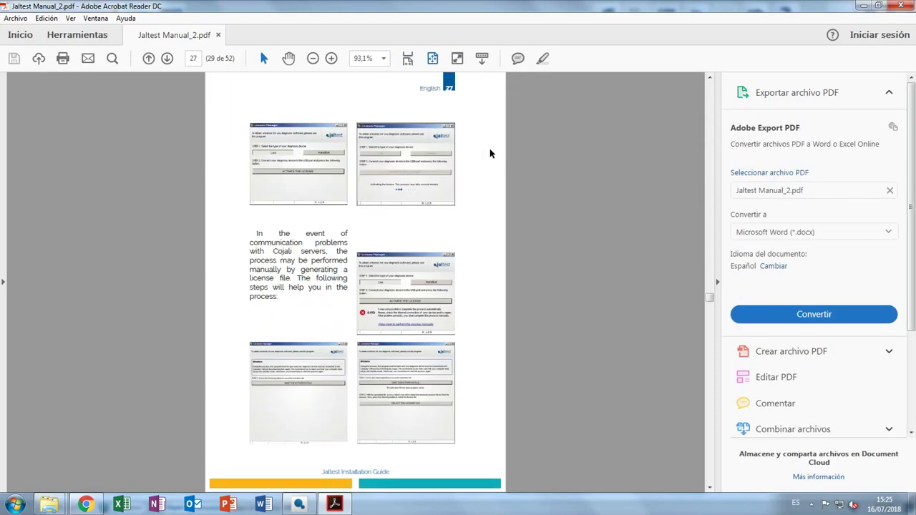
scroll(489, 153, down, 15)
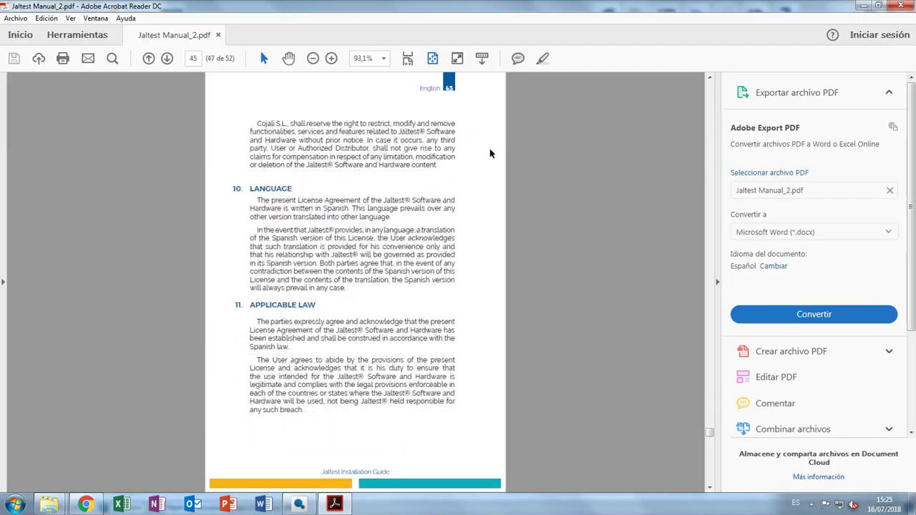
Close the installation guide PDF and look up EGR in the glossary of terms
click(890, 6)
click(748, 88)
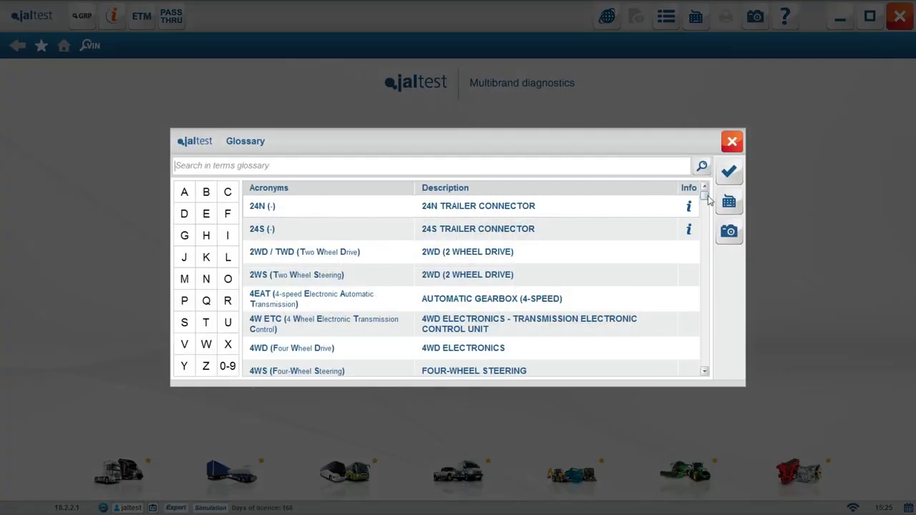
mouse_move(707, 194)
mouse_down()
mouse_move(706, 358)
mouse_move(712, 205)
mouse_up()
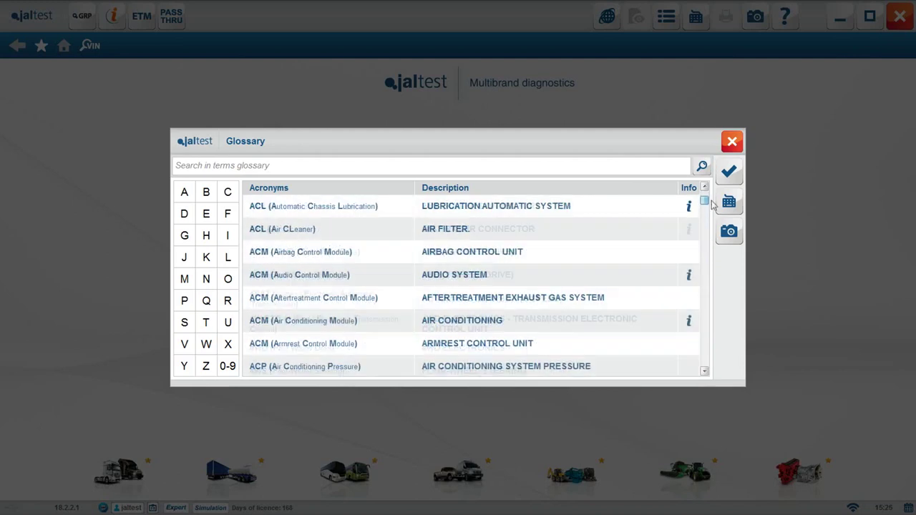
click(328, 172)
text(EGR)
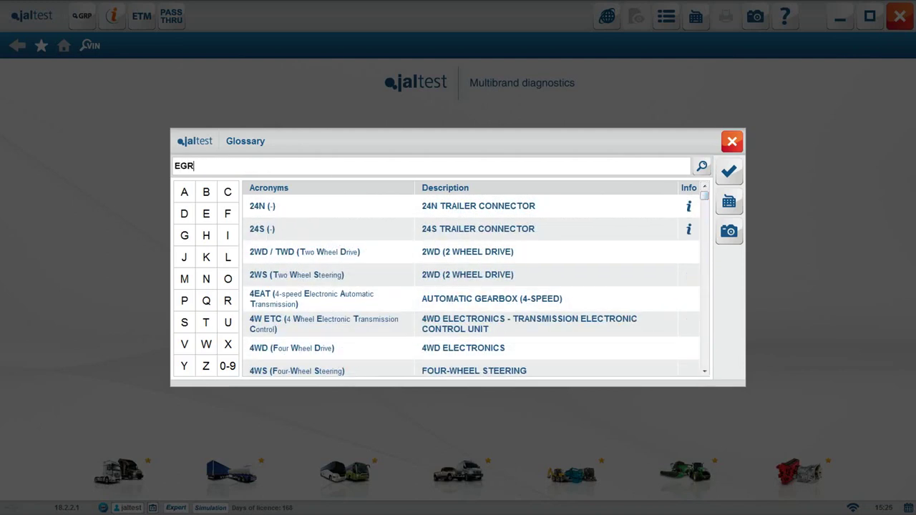
click(701, 165)
click(688, 321)
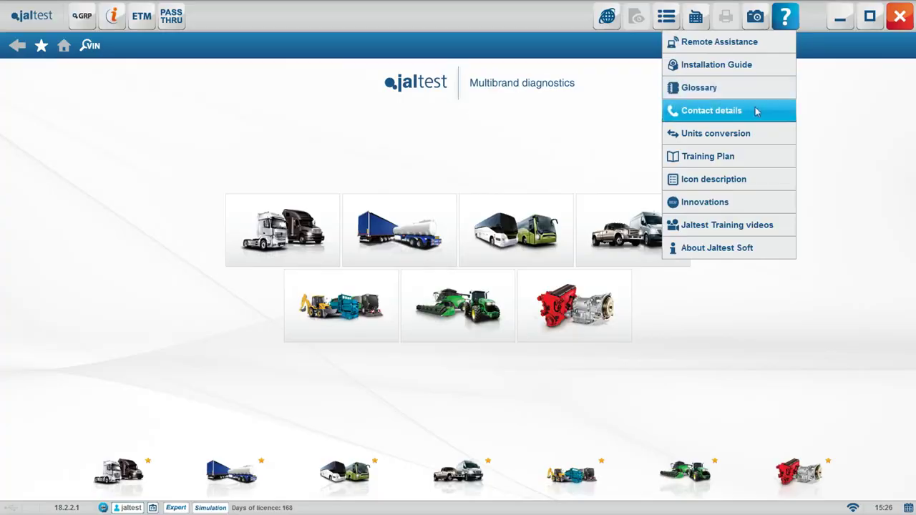
View the Cojali and Jaltest contact details, close them, and reopen the help options
click(755, 109)
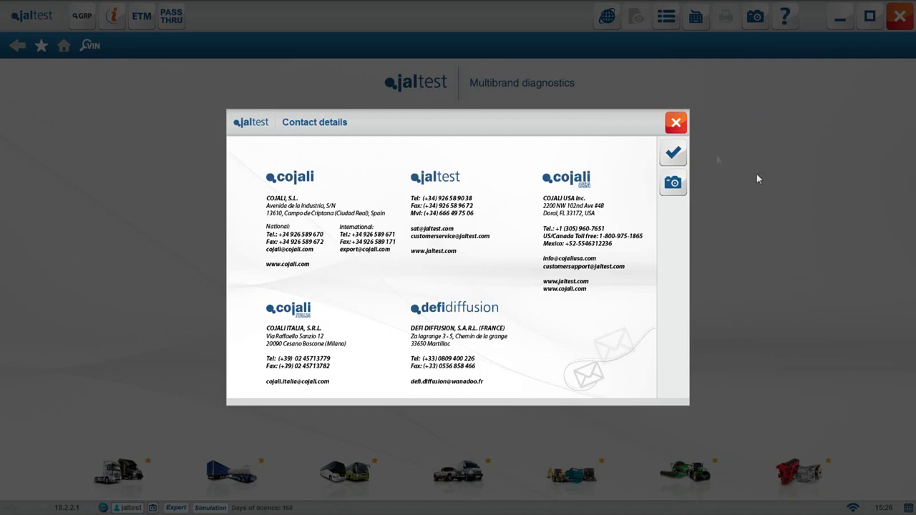
click(670, 156)
click(785, 16)
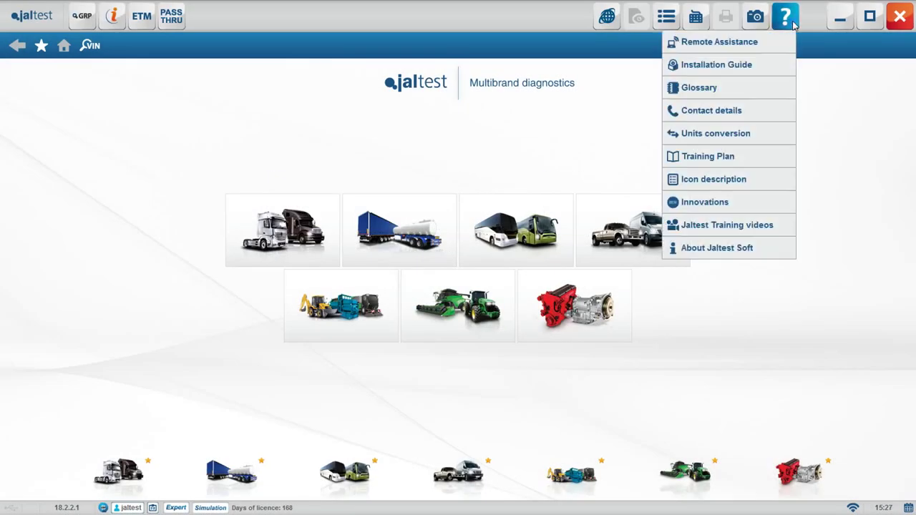
Convert an acceleration of 100 kph/s in the Units conversion tool
click(752, 133)
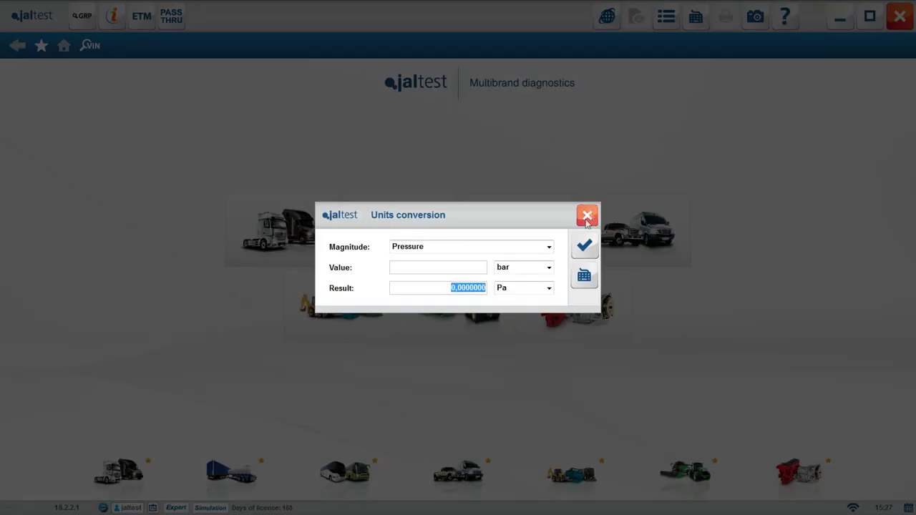
click(549, 247)
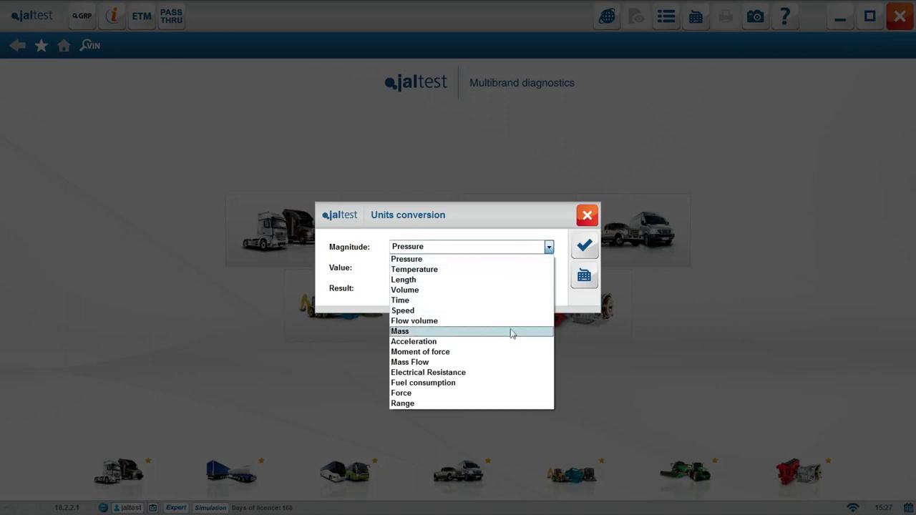
click(473, 342)
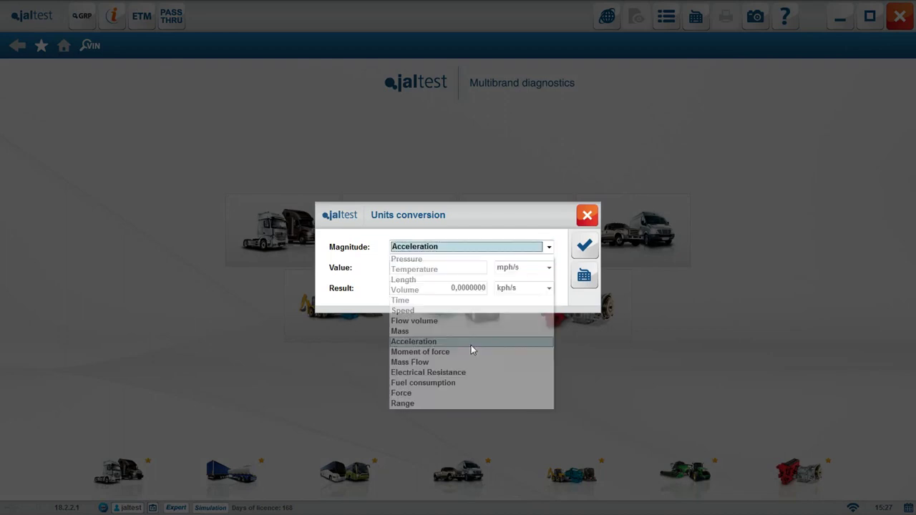
click(463, 266)
text(100)
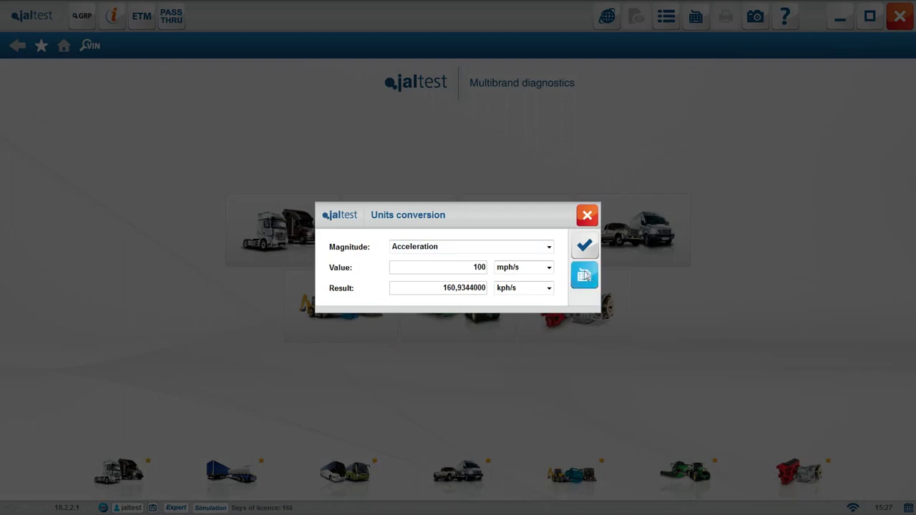
click(549, 267)
click(529, 290)
click(547, 288)
click(541, 300)
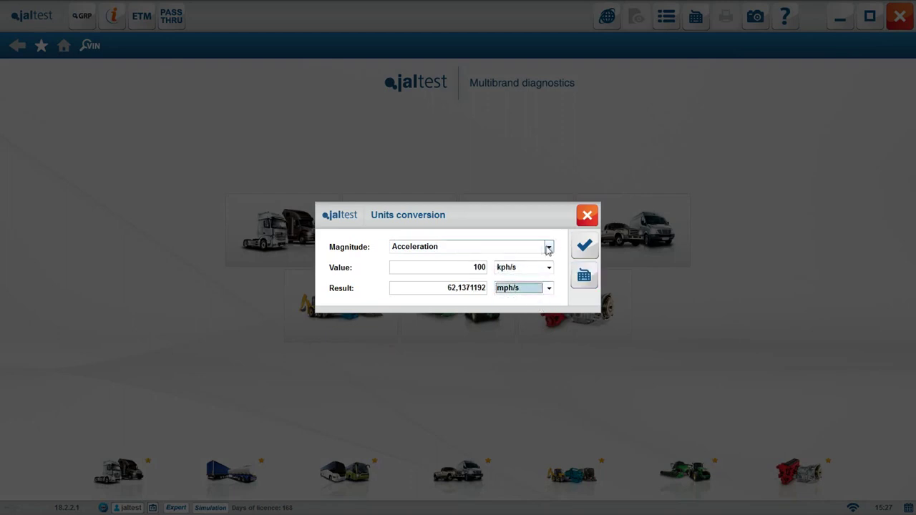
Convert a speed of 50 km/h to mm/s, then close the converter
click(547, 246)
click(447, 310)
click(484, 267)
text(50)
click(549, 288)
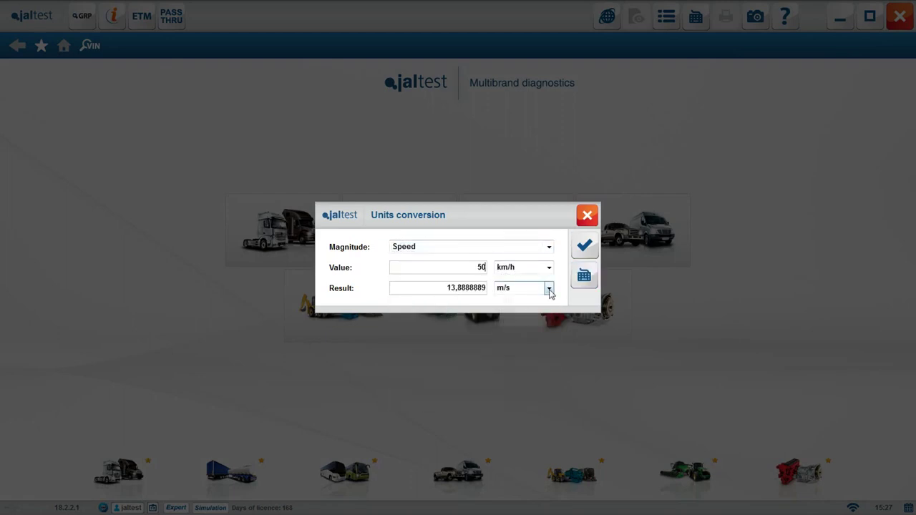
click(536, 320)
click(584, 246)
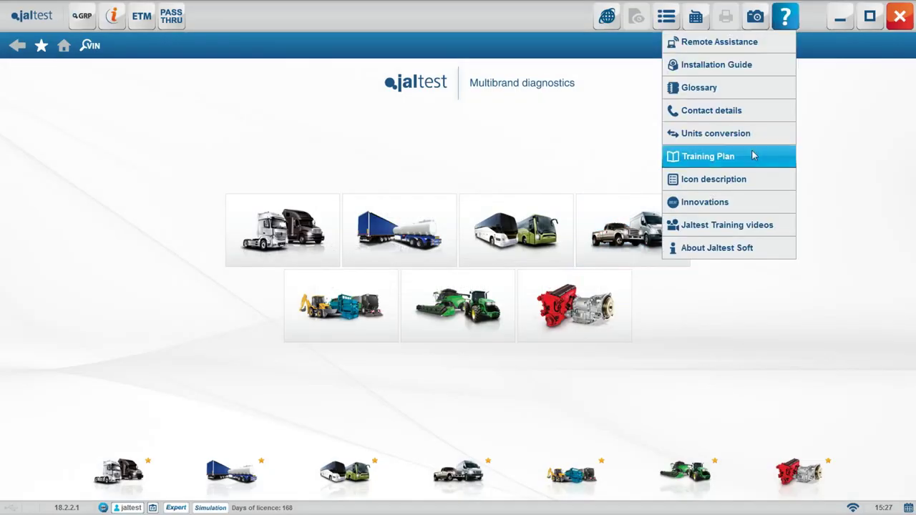
Open the Training Plan PDF and scroll through its 60 pages to the back cover
click(753, 155)
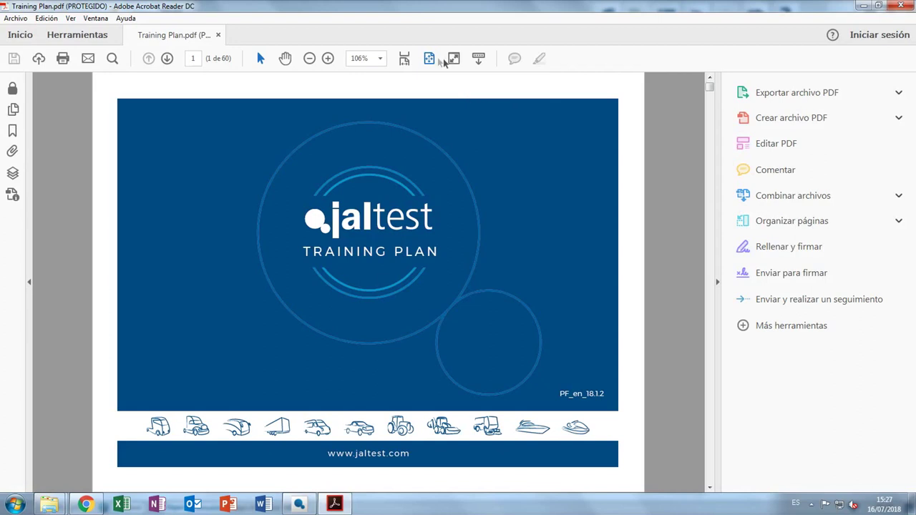
scroll(473, 160, down, 15)
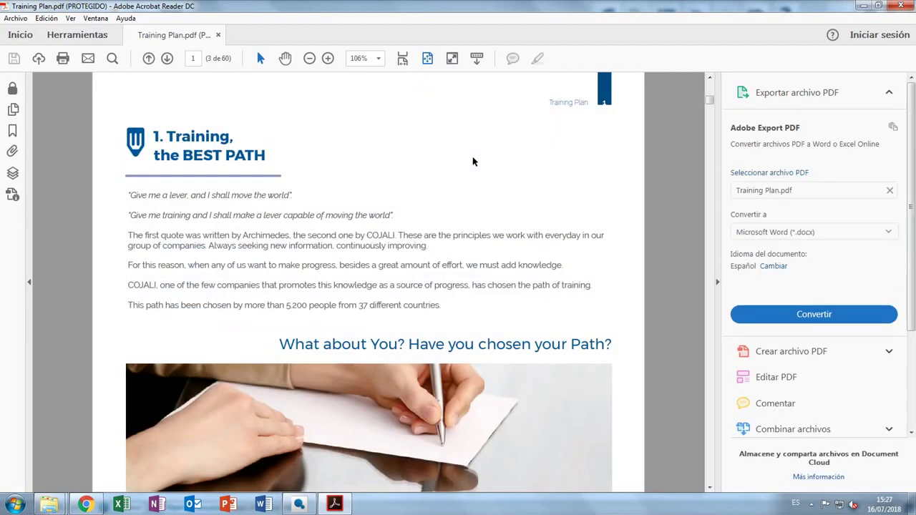
scroll(473, 162, down, 20)
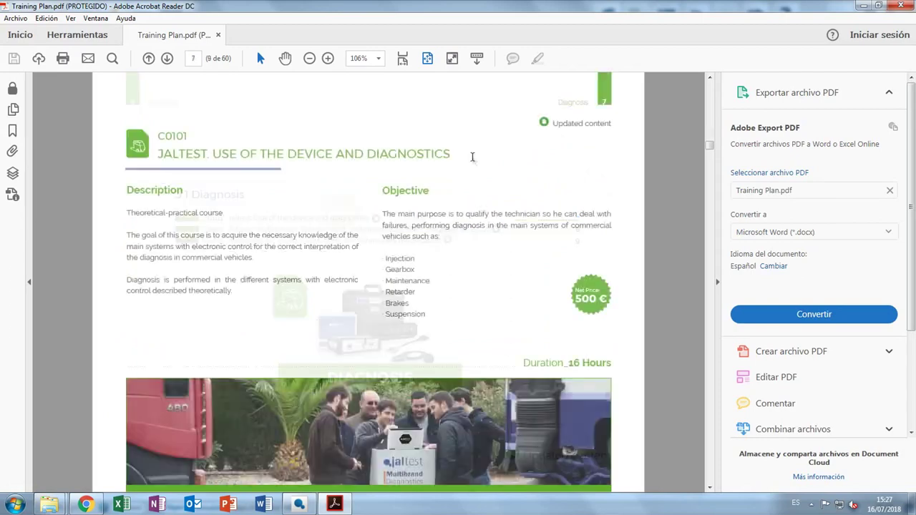
scroll(472, 159, down, 20)
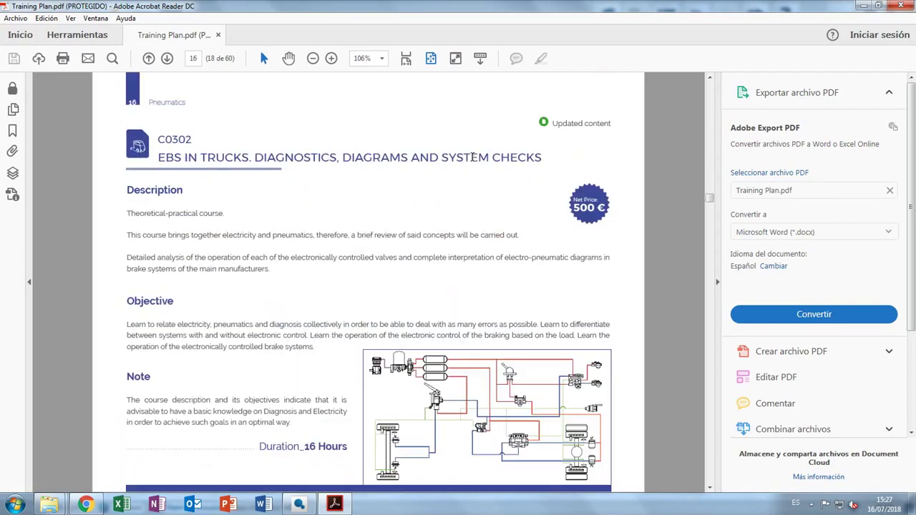
scroll(473, 162, down, 20)
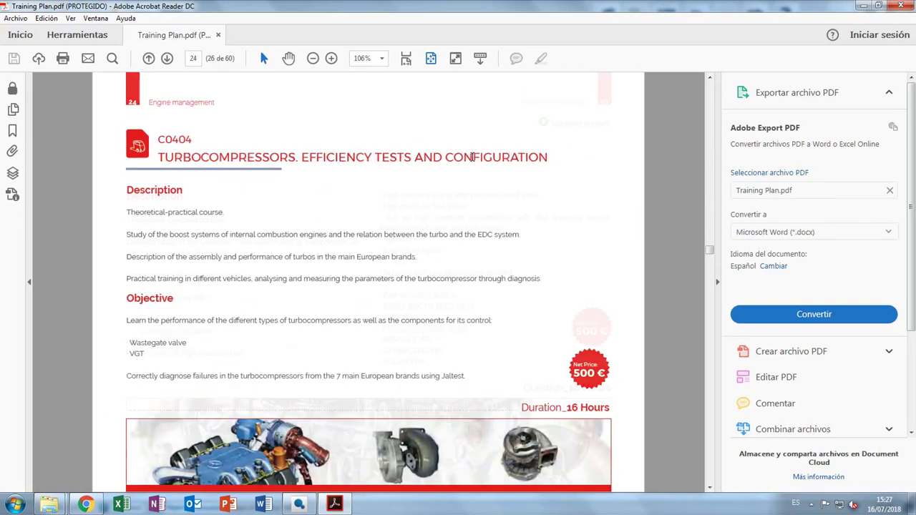
scroll(473, 161, down, 20)
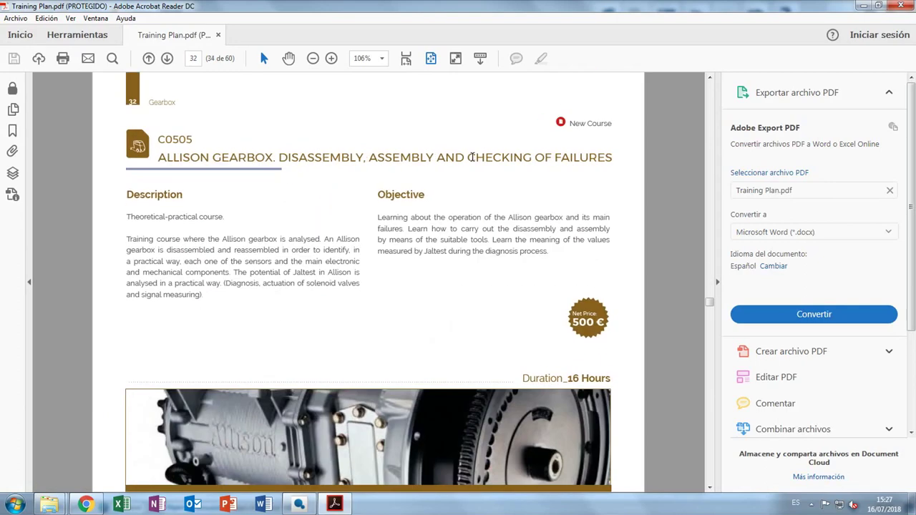
scroll(473, 162, down, 20)
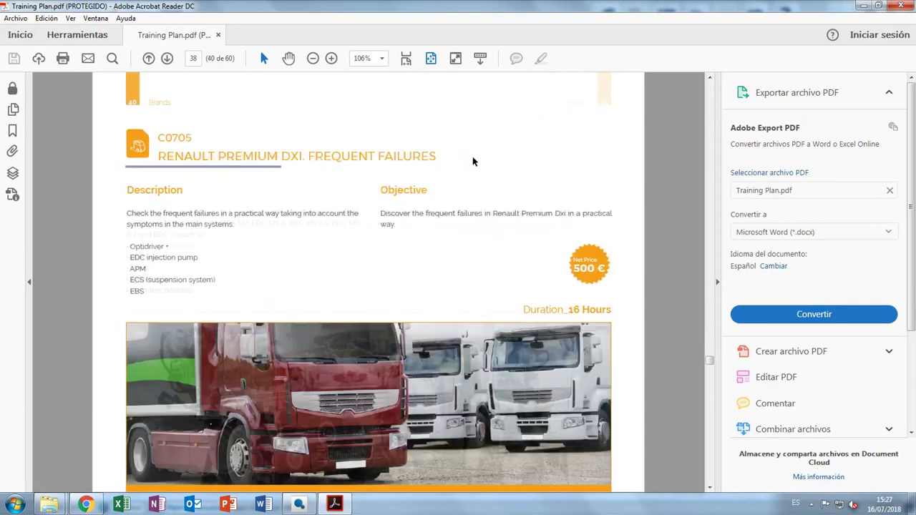
scroll(472, 162, down, 20)
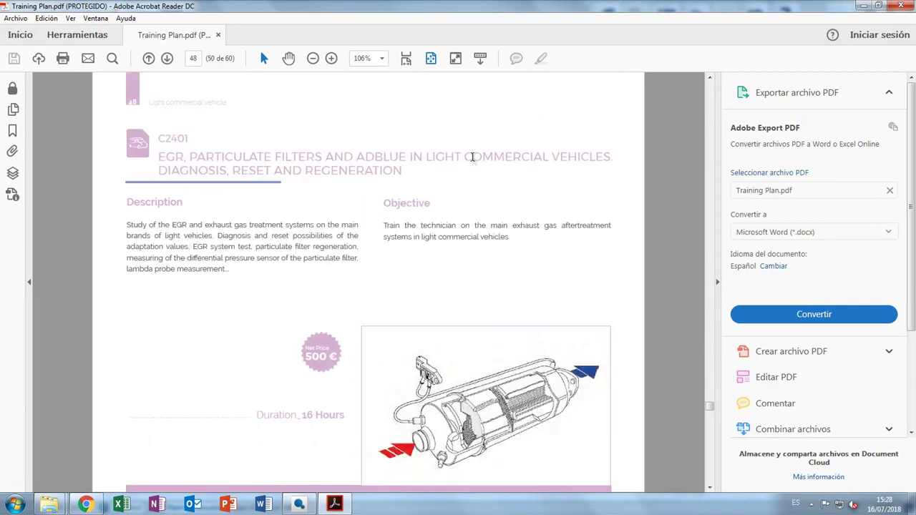
scroll(473, 162, down, 15)
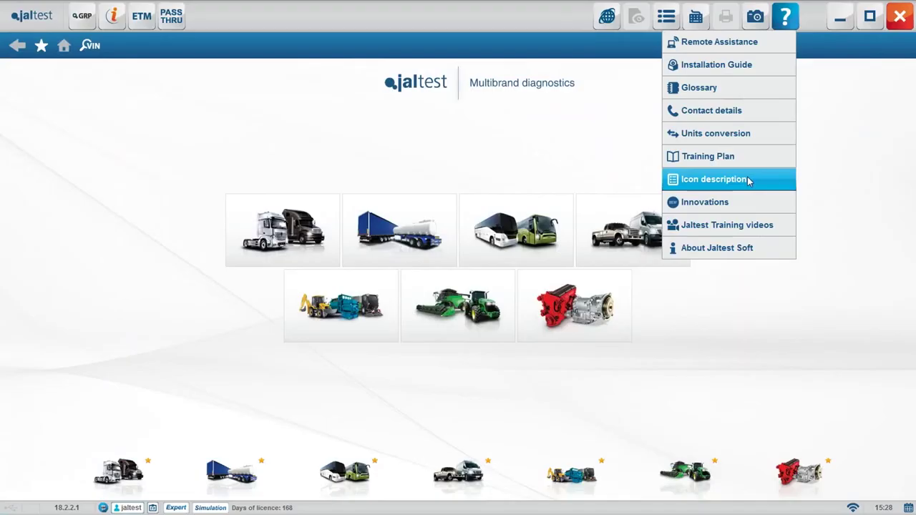
Browse the icon descriptions, then play the Jaltest Software 18.2 innovations video full-size, jumping to 1:17
click(749, 180)
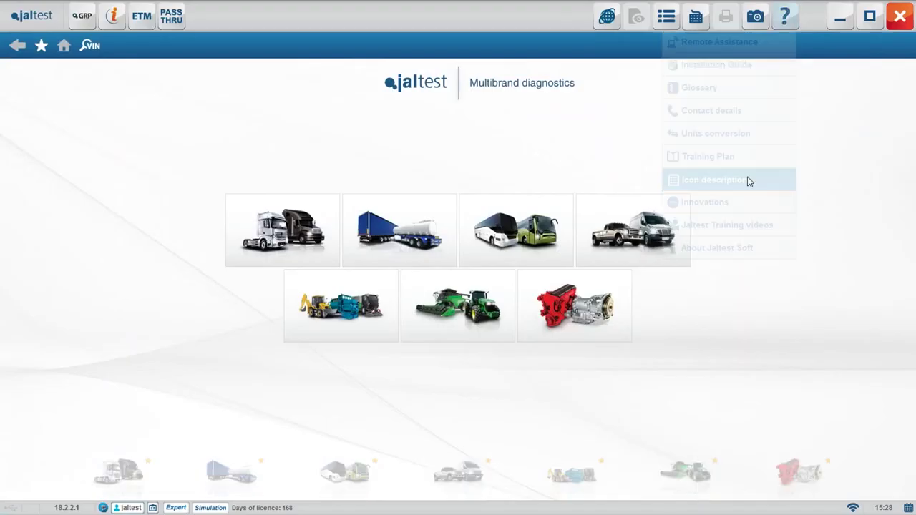
drag(623, 170, 631, 324)
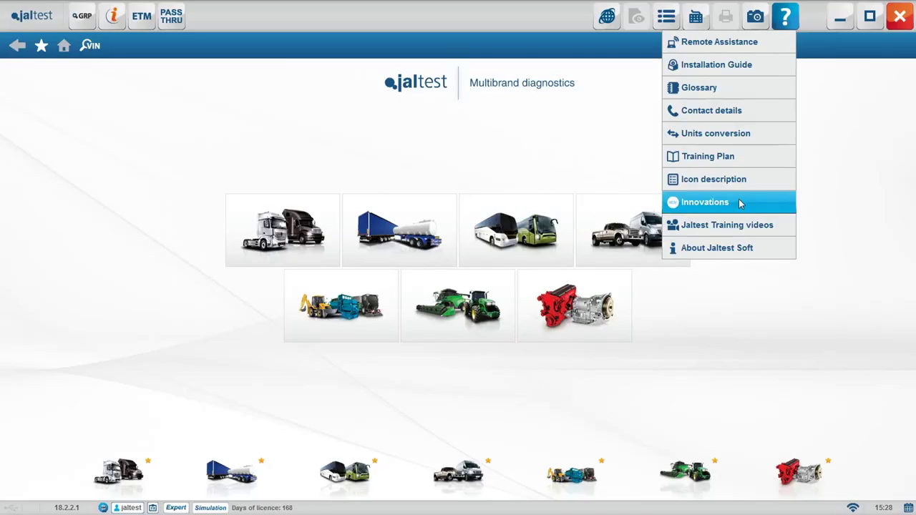
click(740, 204)
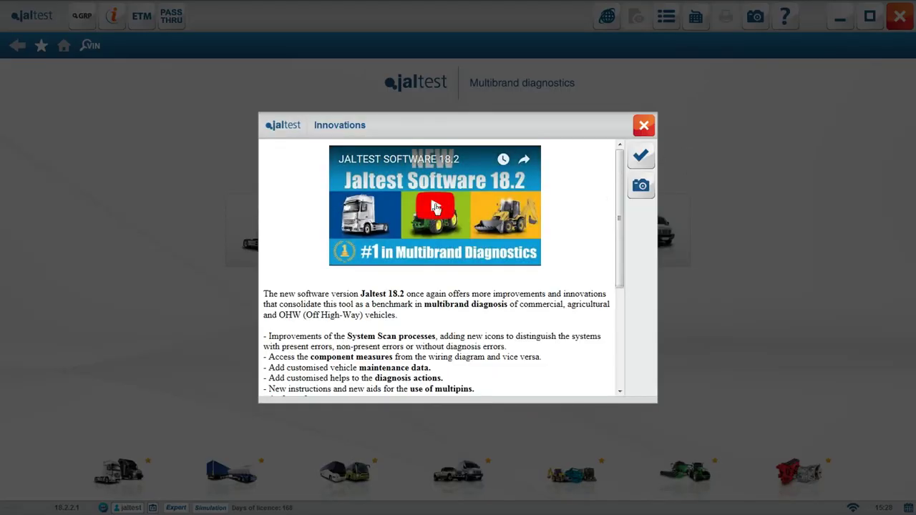
click(435, 207)
click(528, 253)
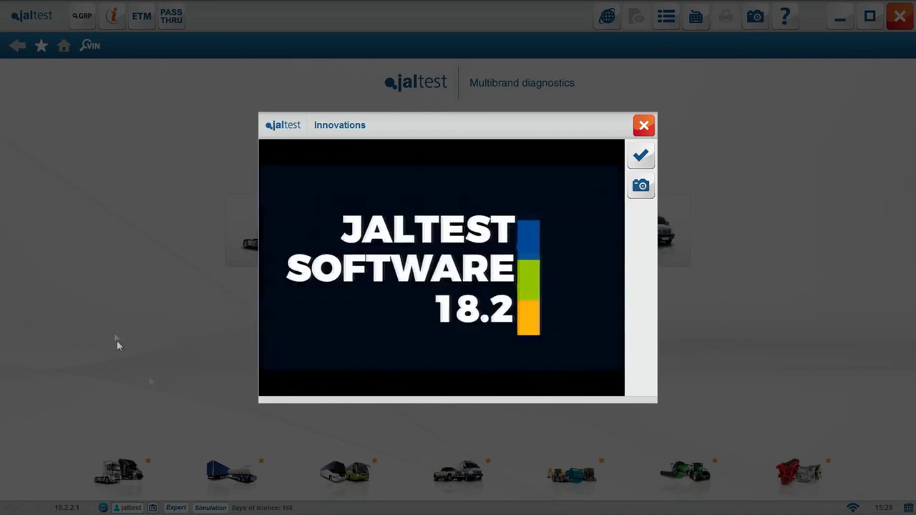
click(331, 364)
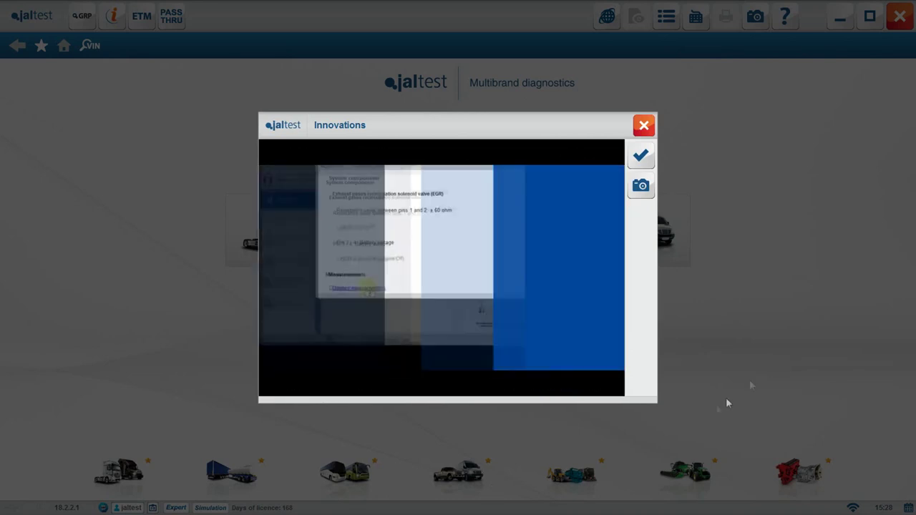
click(439, 366)
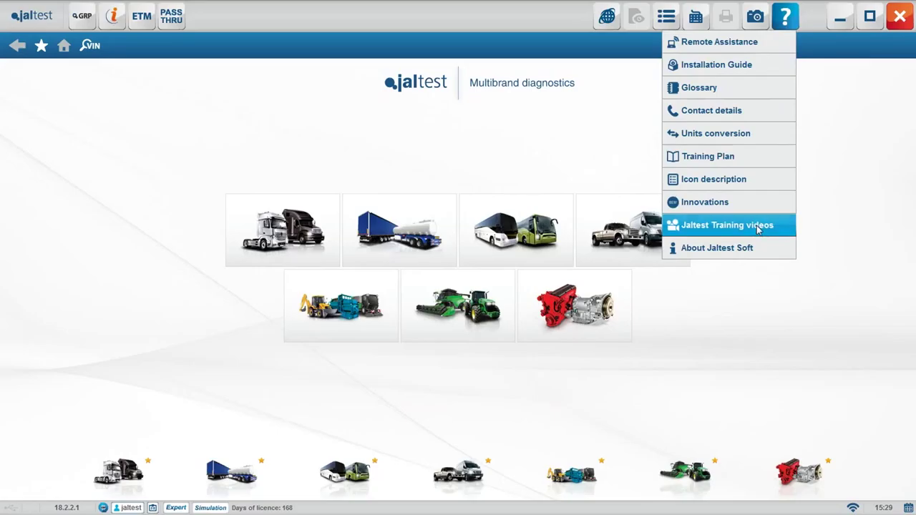
Play the first training video, 'What's an electronic control system', then close it and reopen help
click(759, 225)
click(556, 206)
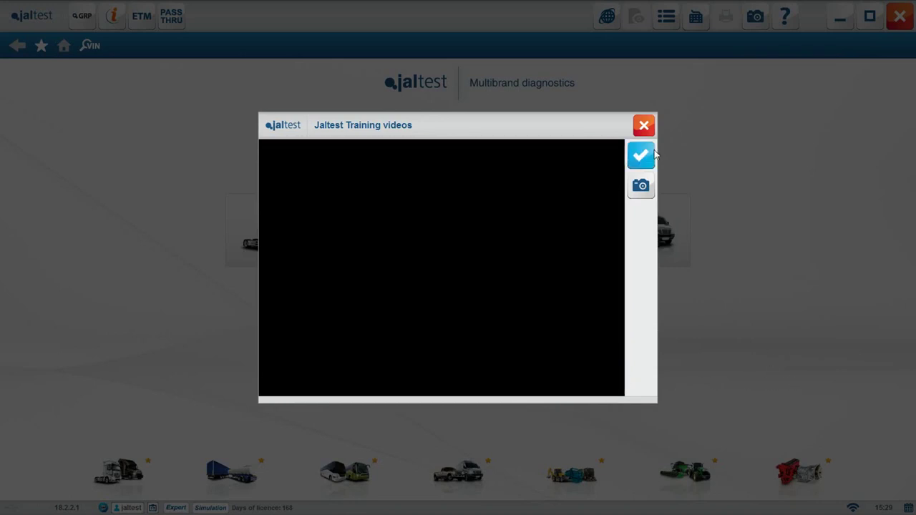
click(608, 148)
click(785, 15)
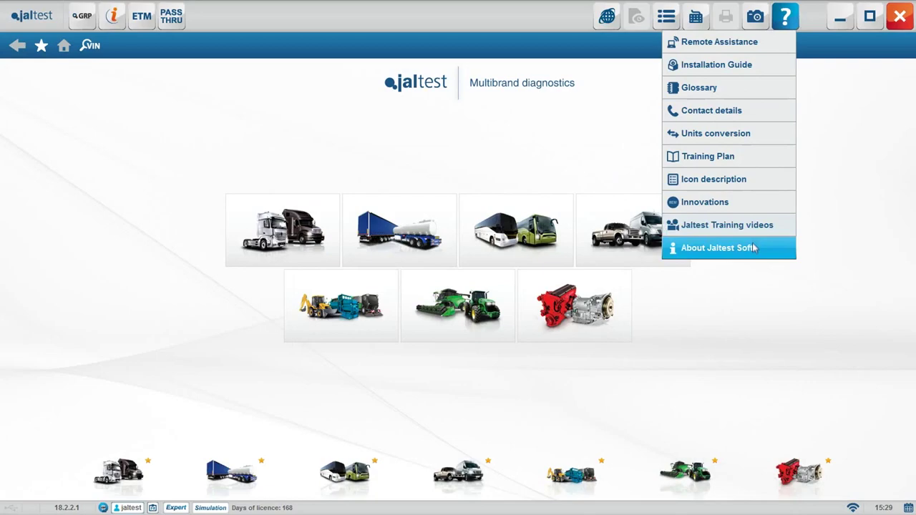
Show the About Jaltest Soft information and review the detailed module versions
click(754, 247)
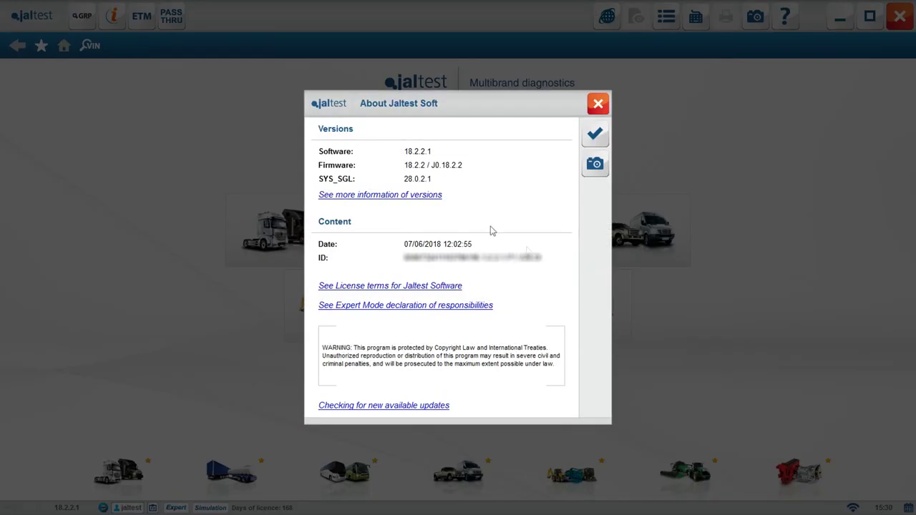
click(394, 195)
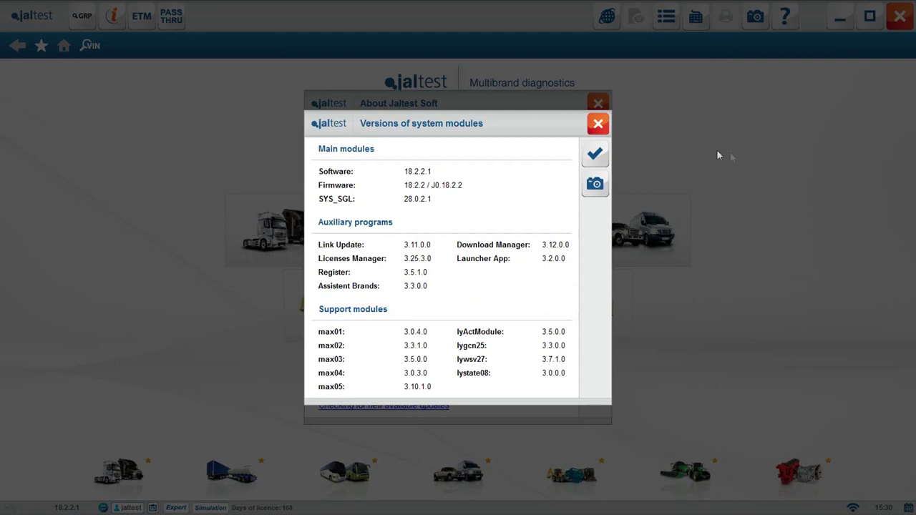
click(595, 154)
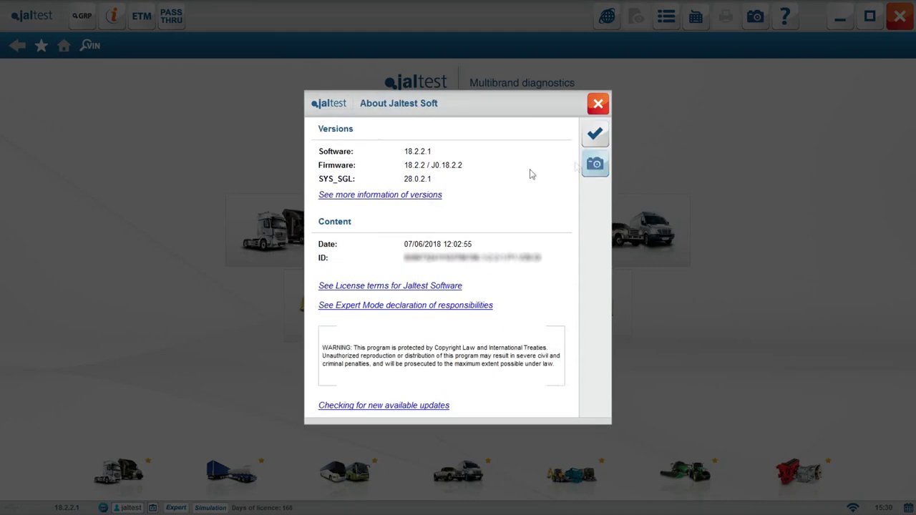
Read through the licence terms, then open the Expert Mode declaration of responsibilities
click(440, 286)
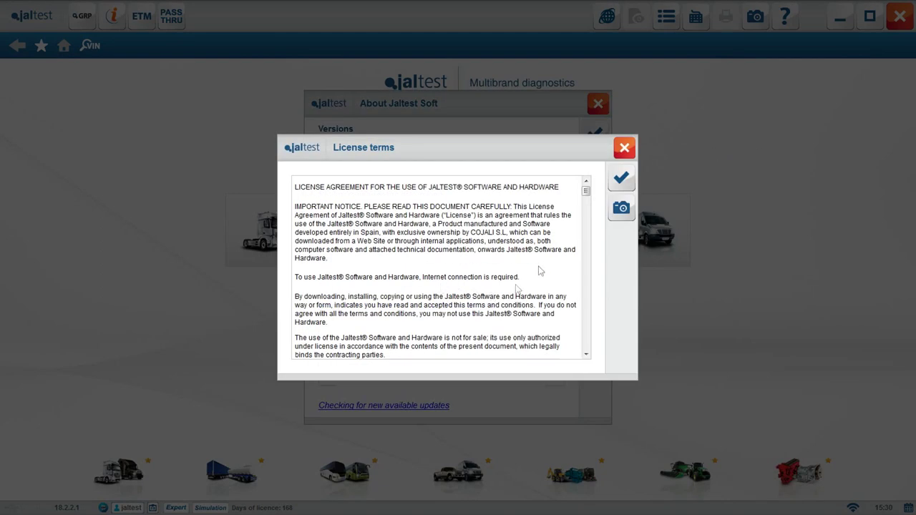
click(585, 355)
scroll(586, 358, down, 10)
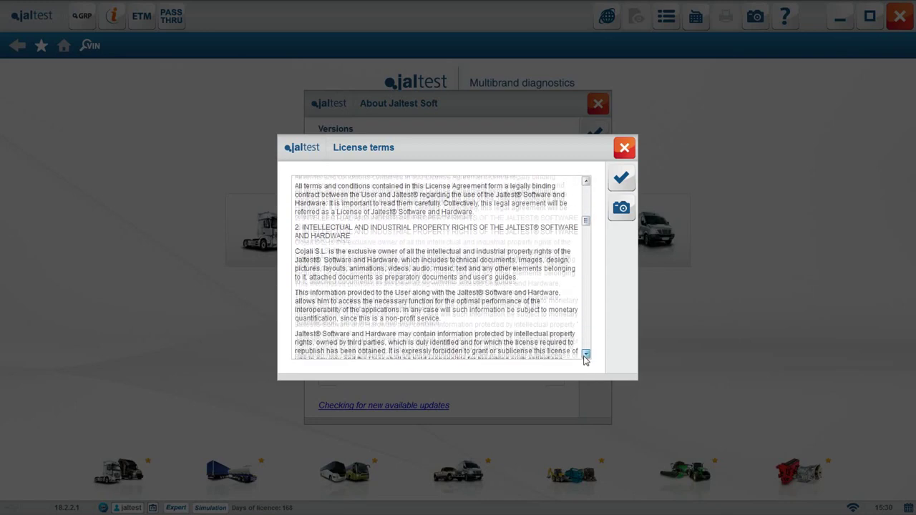
scroll(585, 357, down, 10)
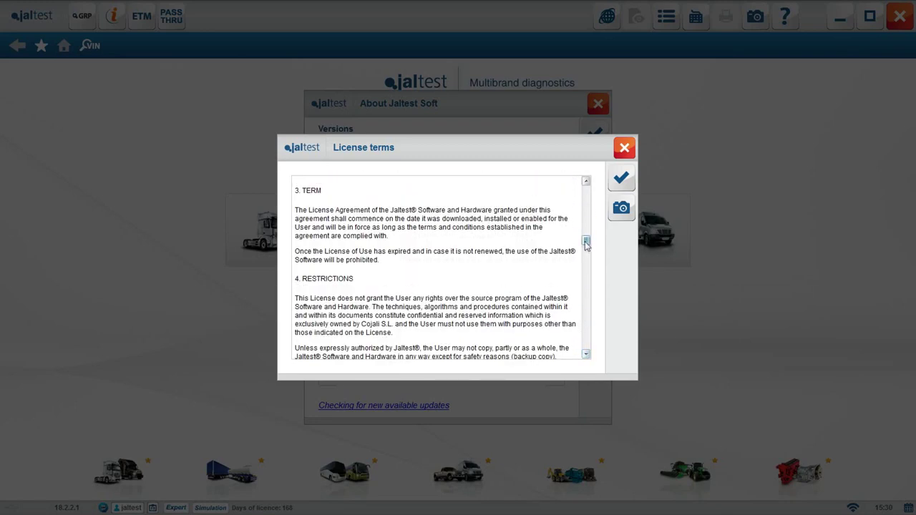
scroll(585, 358, down, 10)
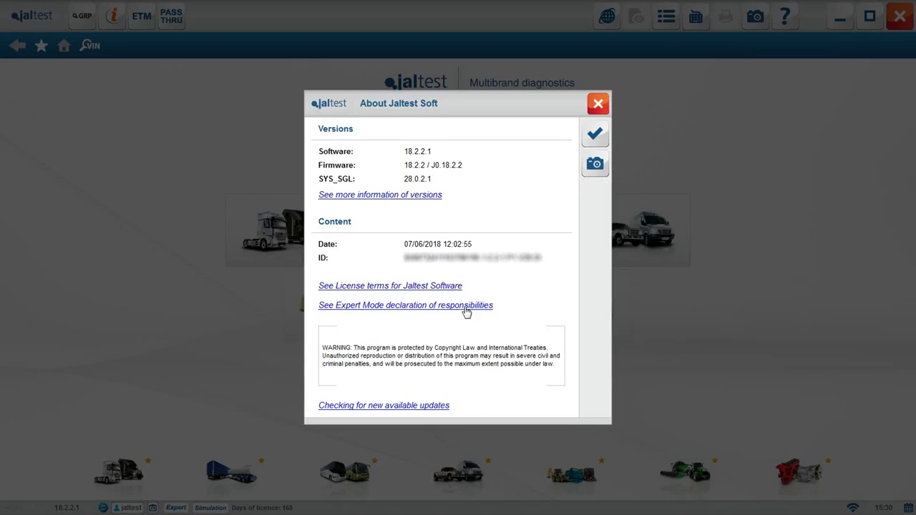
click(465, 307)
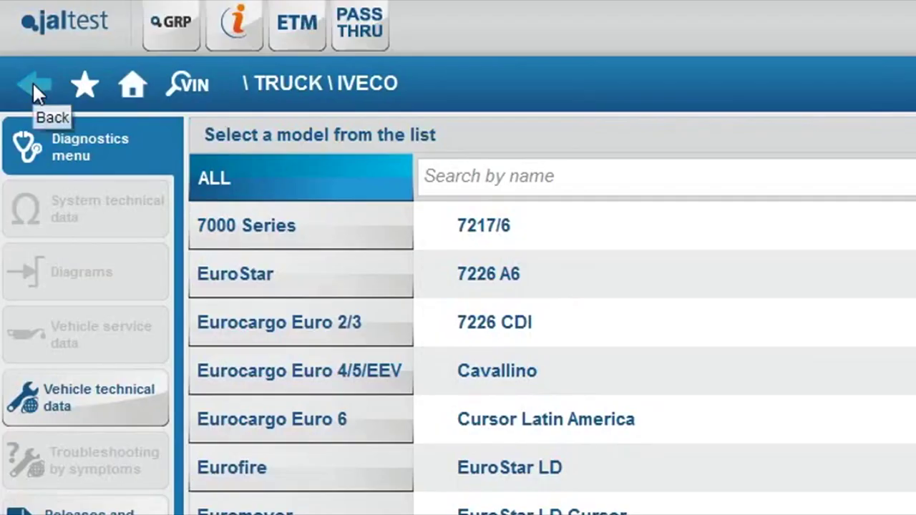
Go back home, reopen the DAF XF E6 from last selected vehicles, then return home
click(33, 84)
click(33, 85)
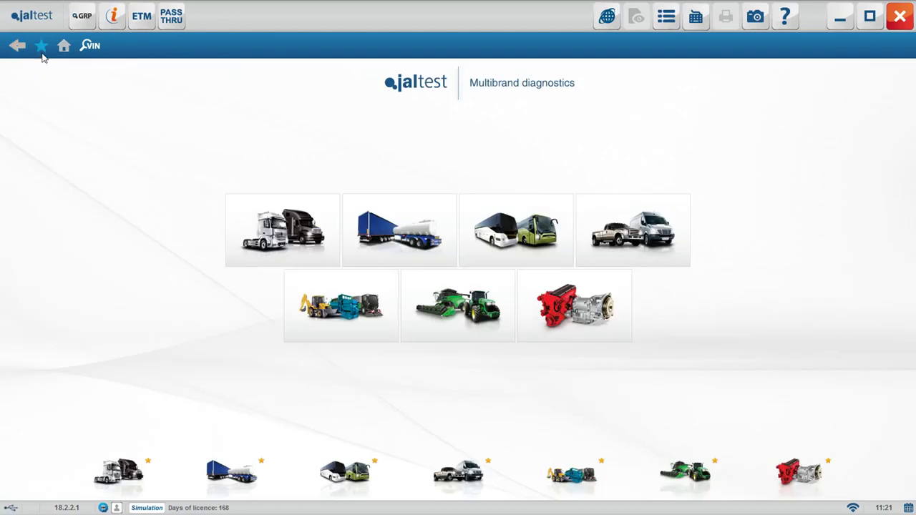
click(42, 46)
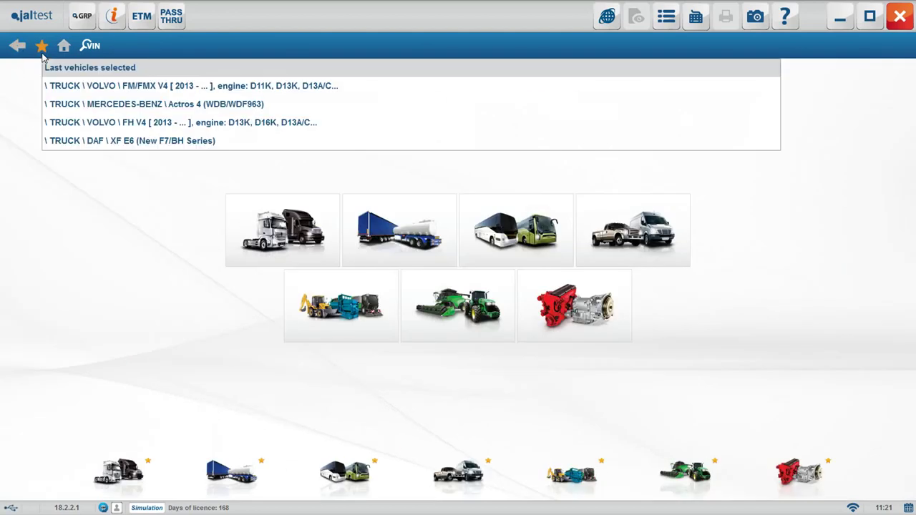
click(104, 141)
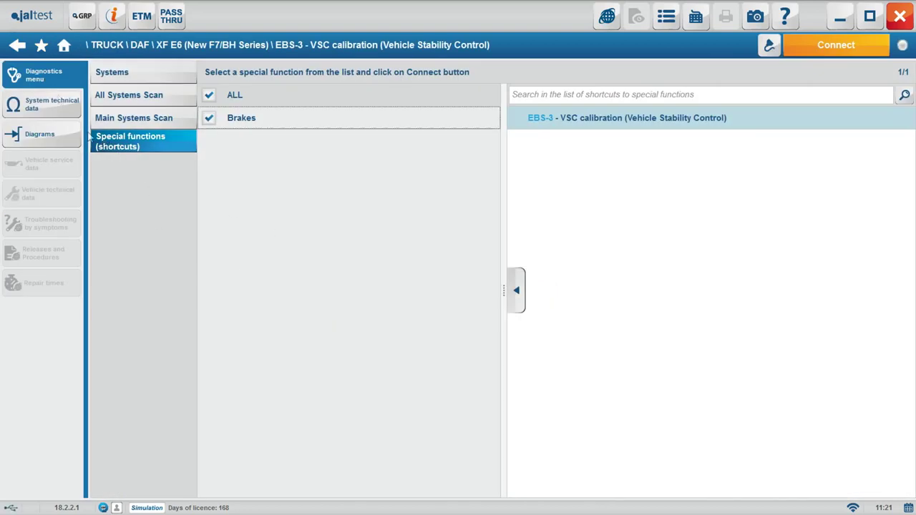
click(64, 47)
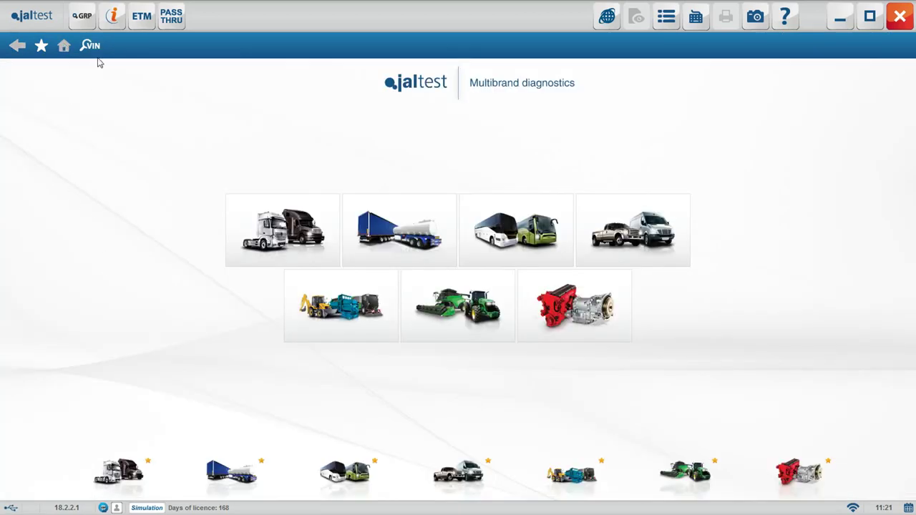
Search for a vehicle by entering its VIN
click(92, 47)
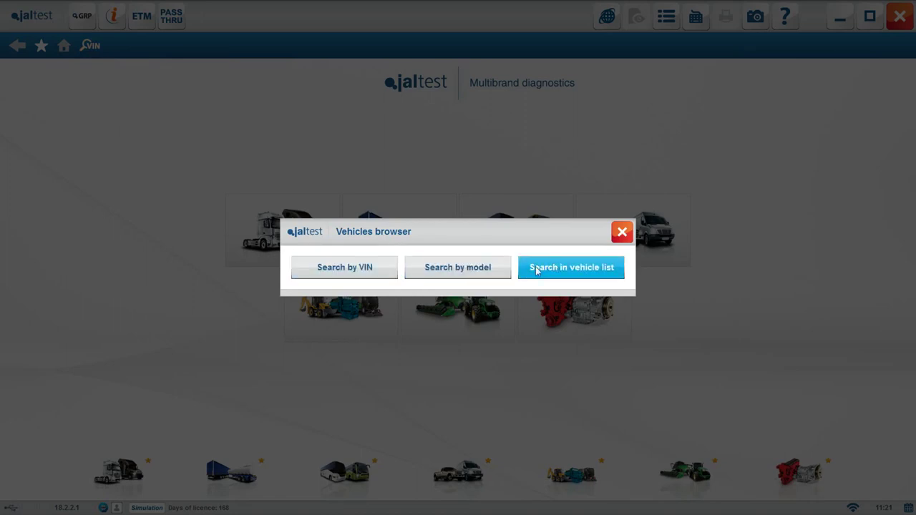
click(374, 270)
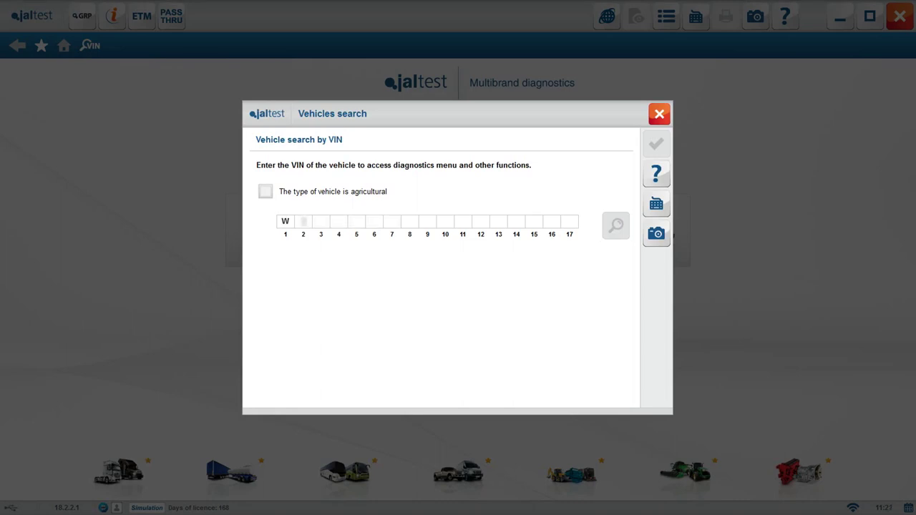
text(0)
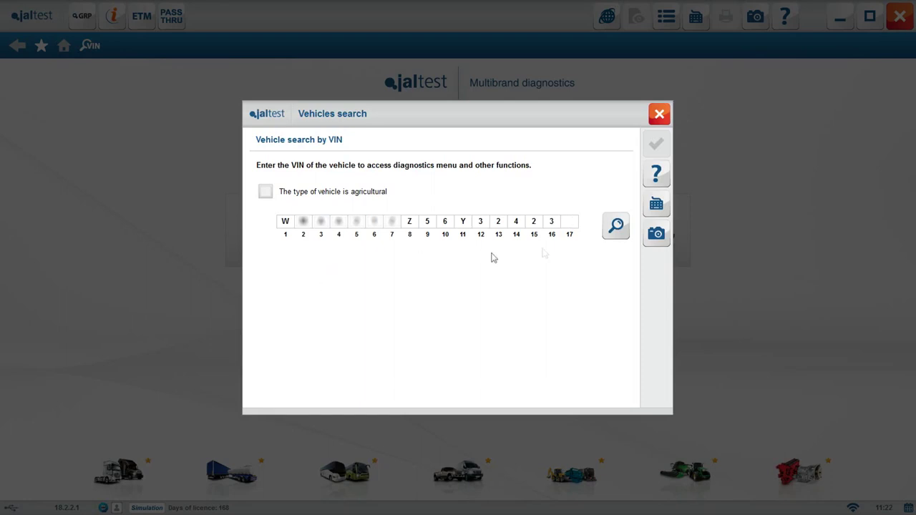
click(616, 226)
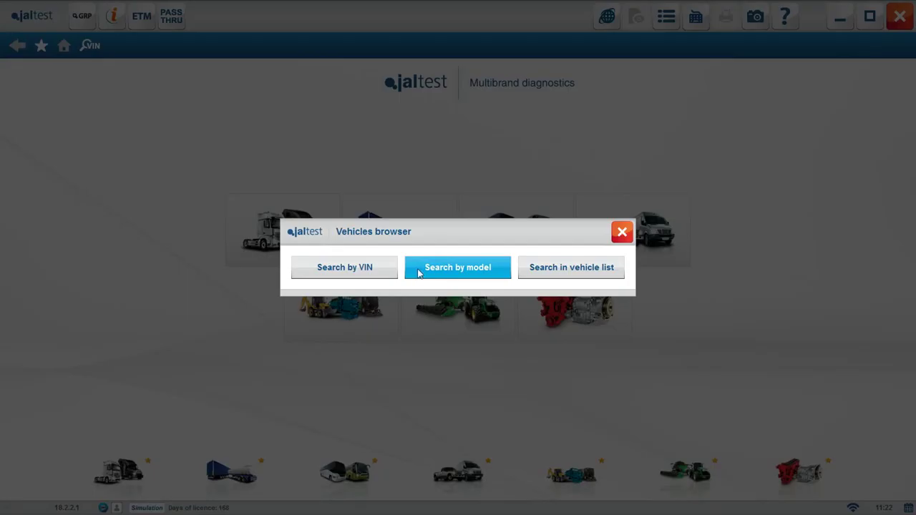
Search models for 8R and open the John Deere 8R Series
click(421, 267)
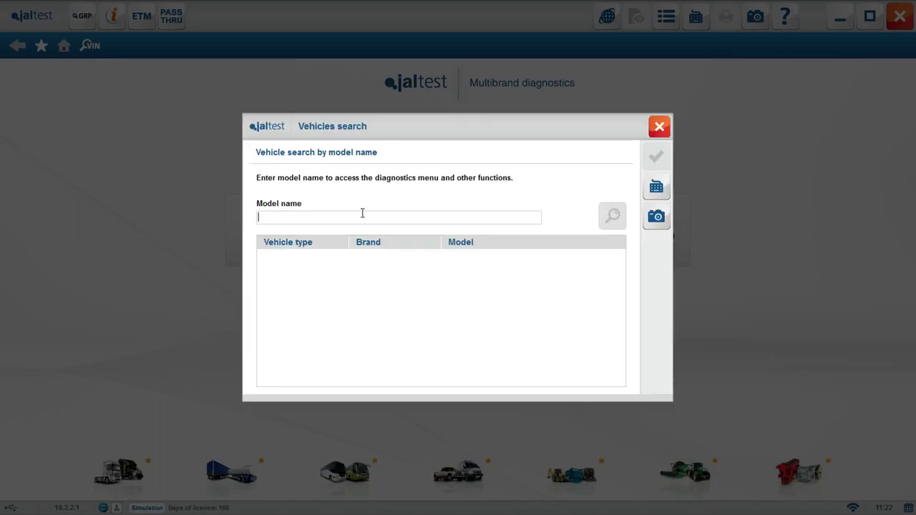
text(8R)
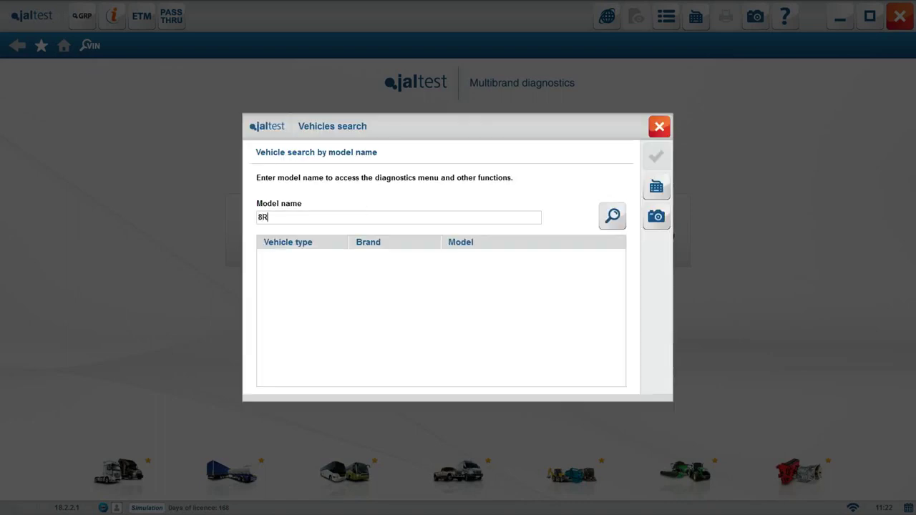
click(612, 216)
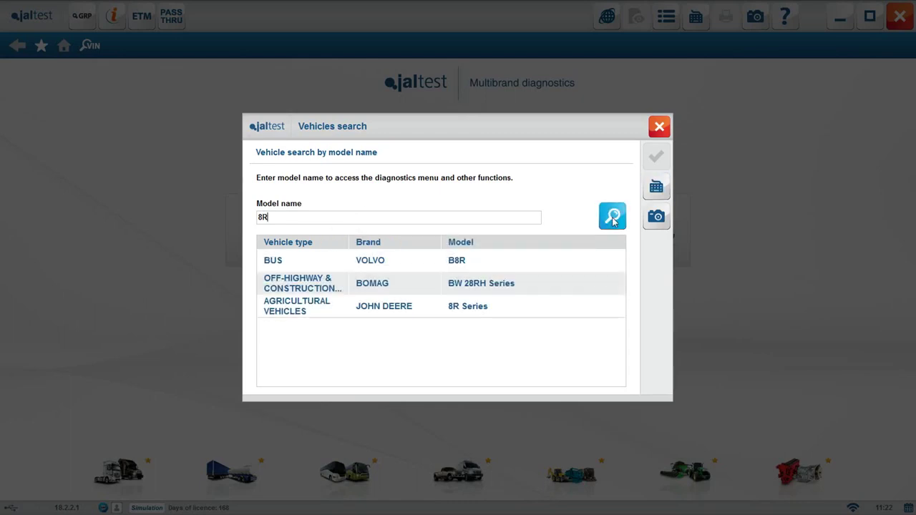
click(412, 306)
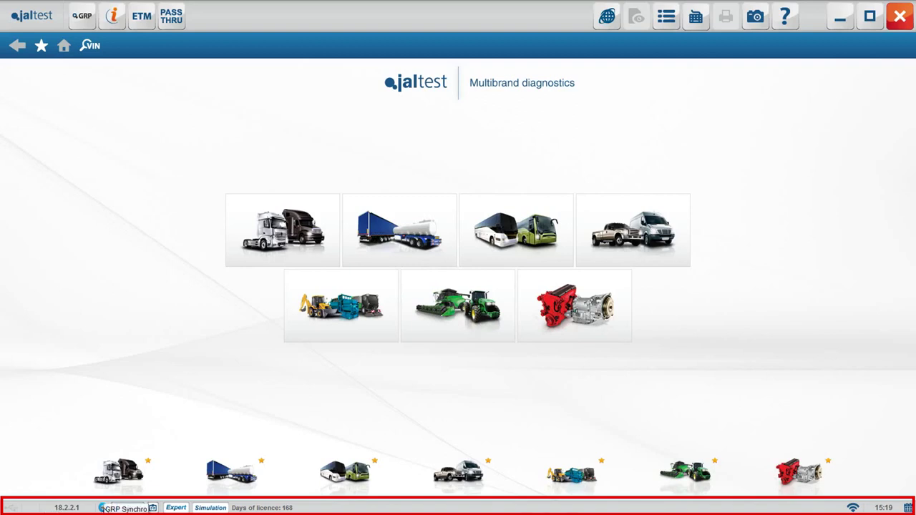
click(129, 508)
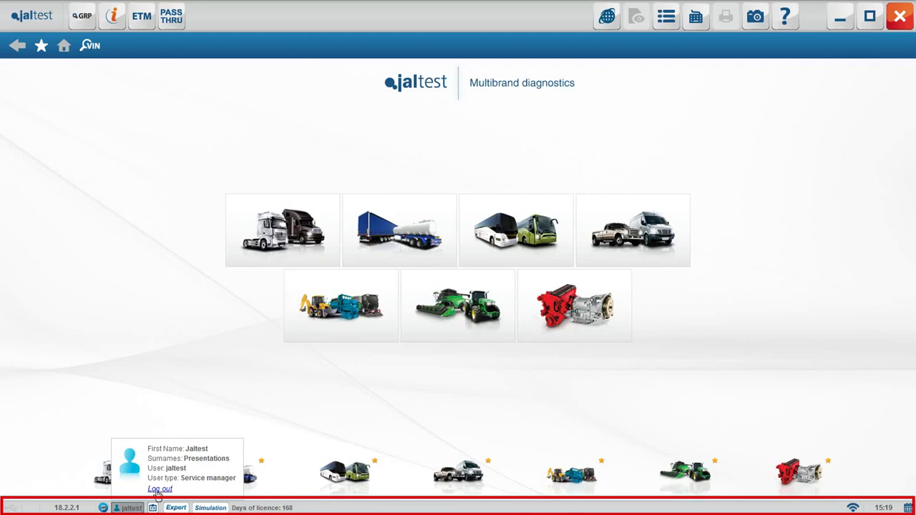
click(153, 507)
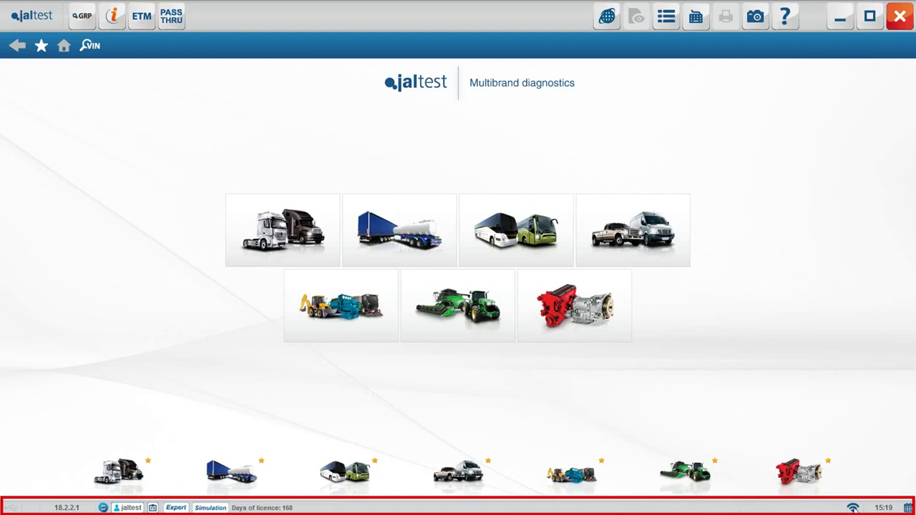
click(908, 507)
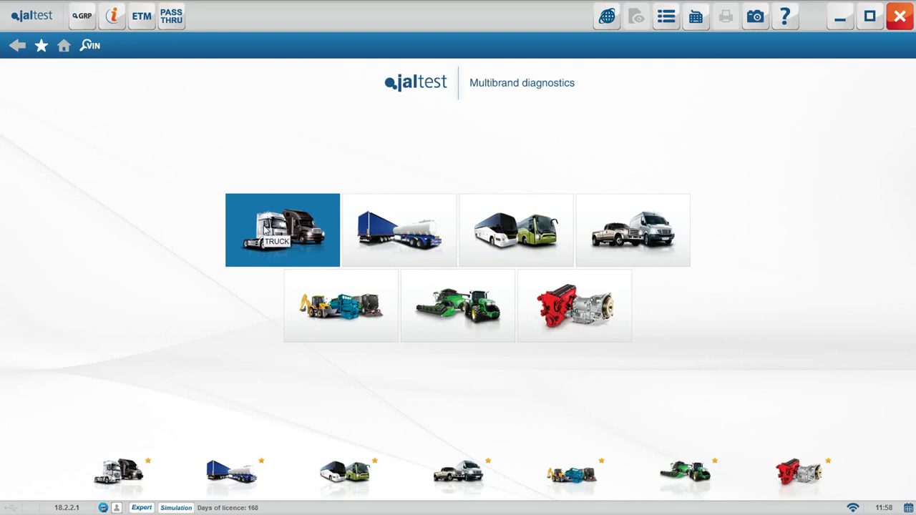
Open Truck › Mercedes-Benz › Actros 4 (WDB/WDF963), then view and close the EAPU Haldex display
click(266, 229)
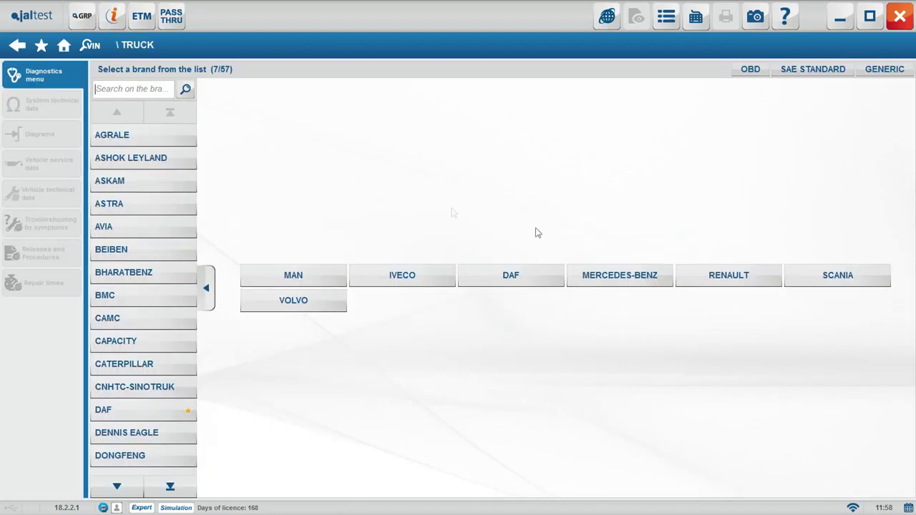
click(609, 275)
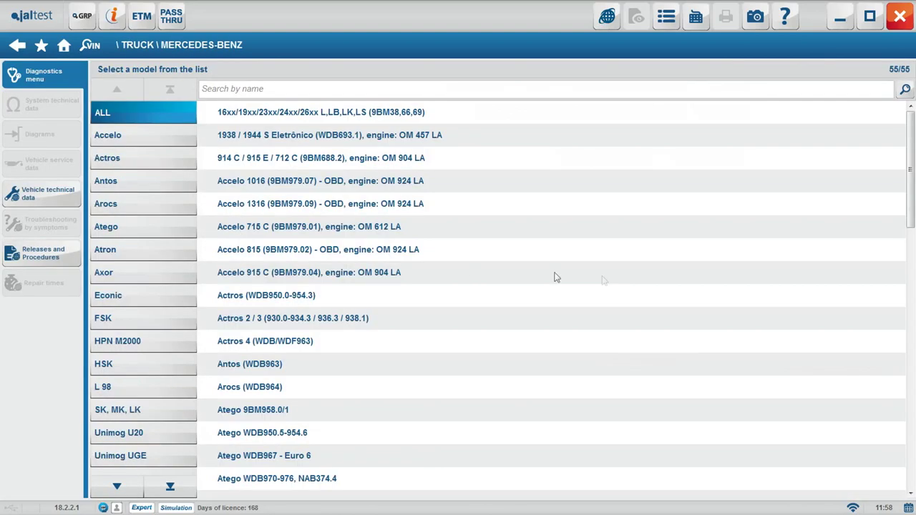
click(154, 157)
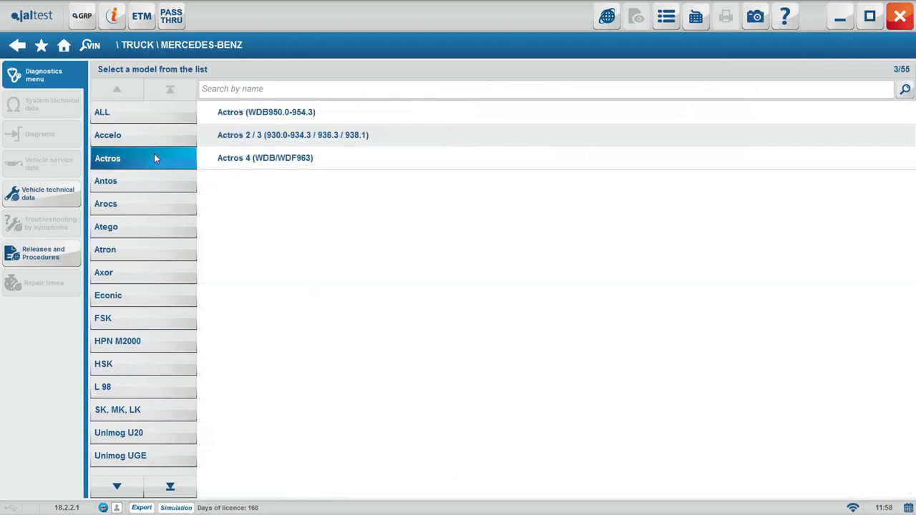
click(225, 161)
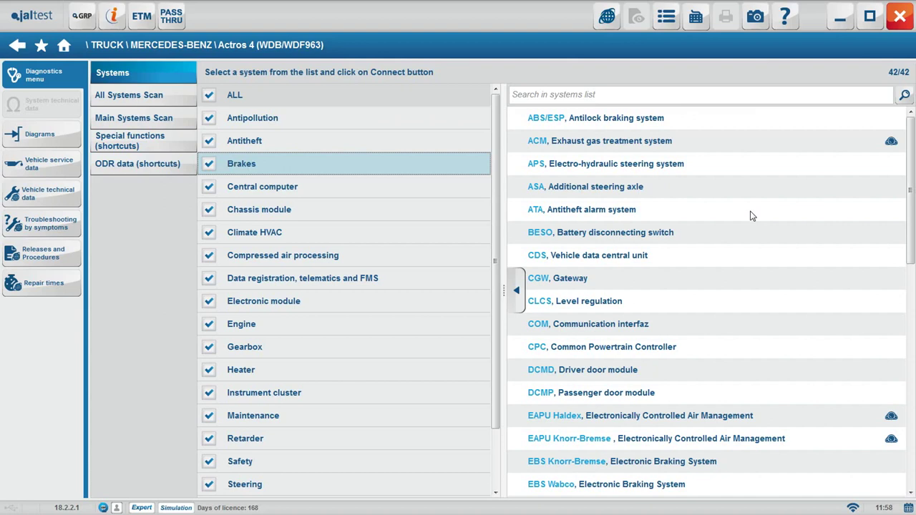
drag(914, 144, 908, 163)
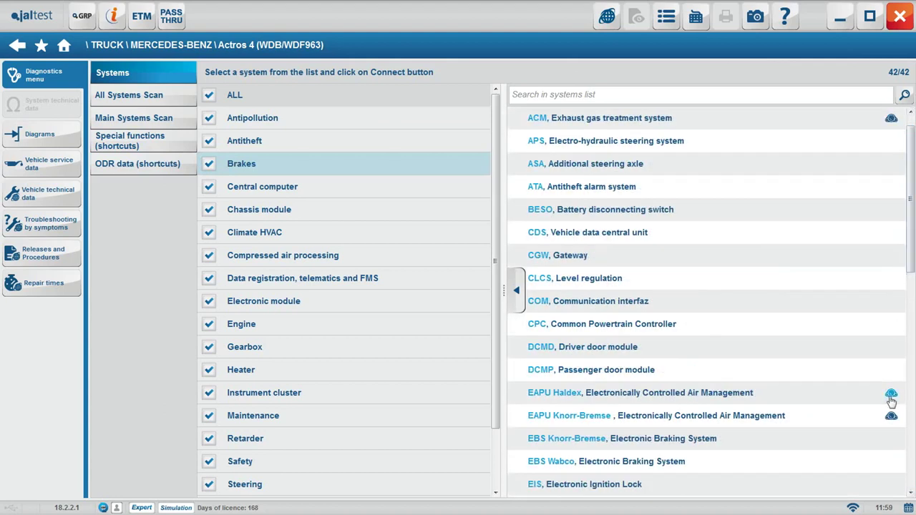
double_click(886, 395)
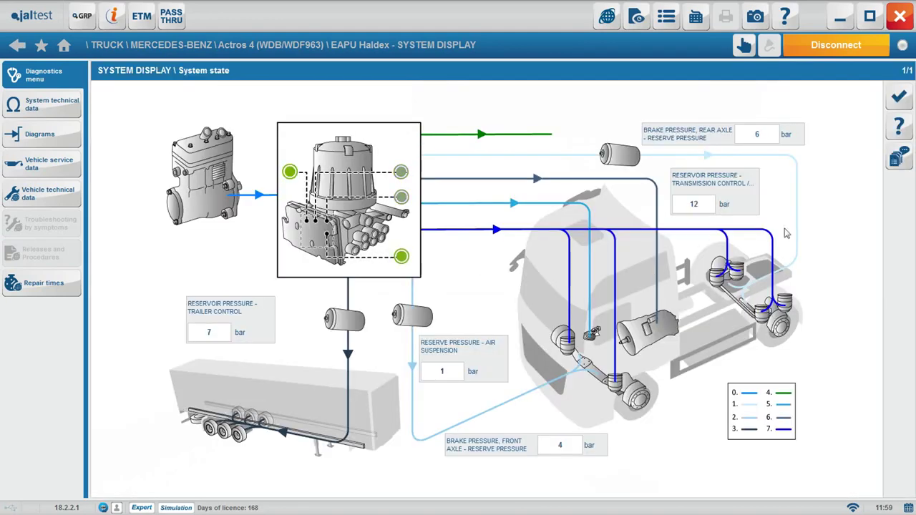
click(900, 98)
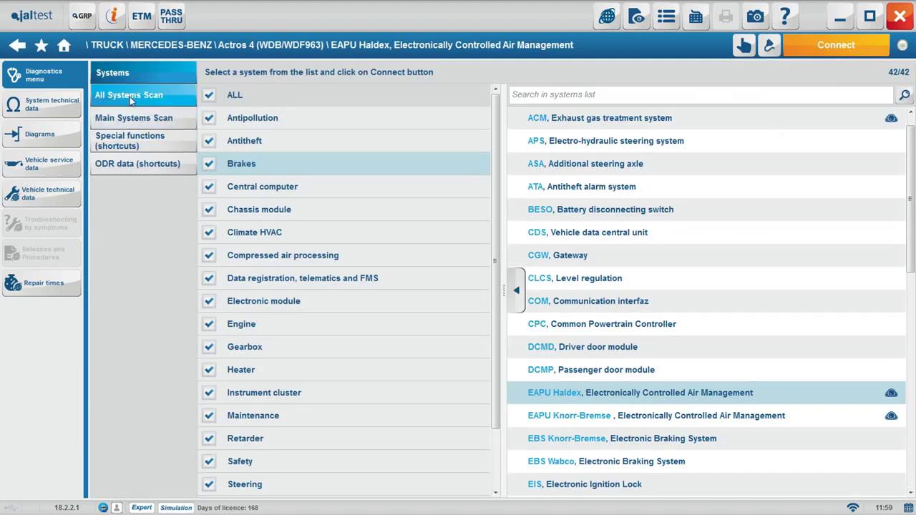
Set up an All Systems Scan, reviewing the diagnosis connector location and JDC 213M3 cable
click(146, 100)
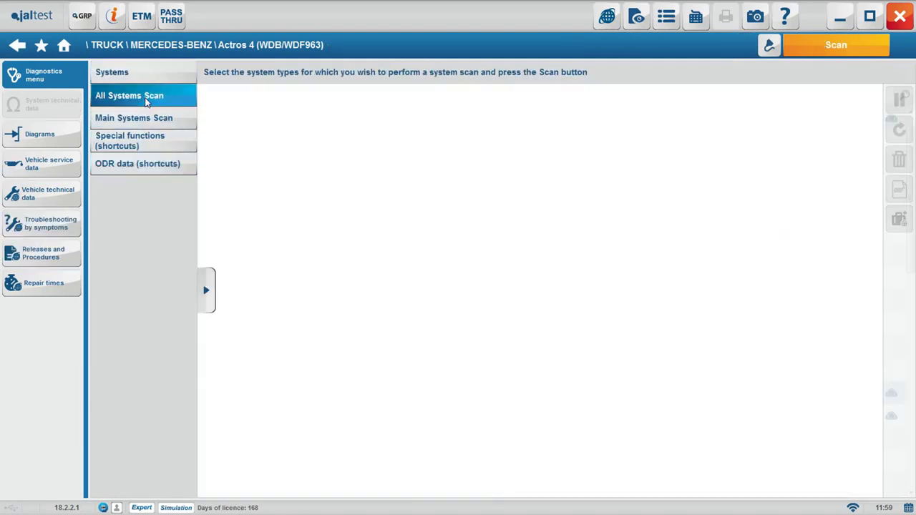
click(836, 45)
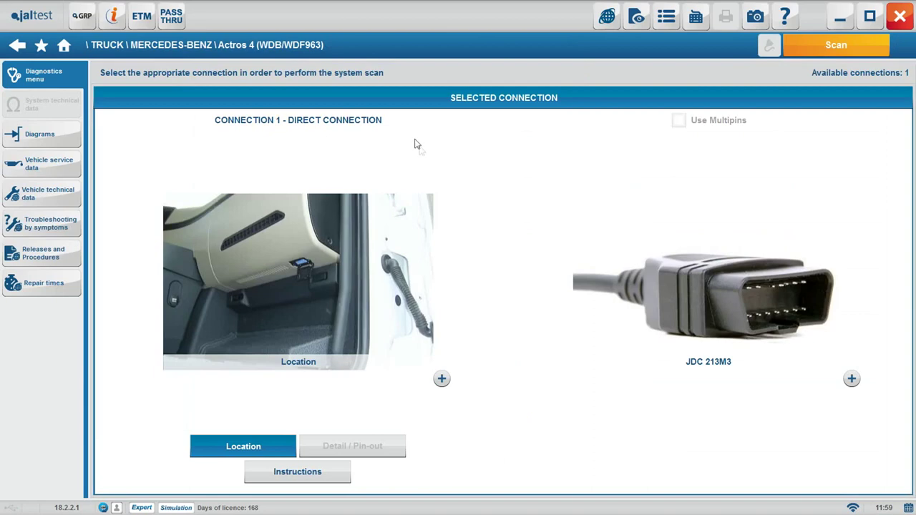
click(441, 378)
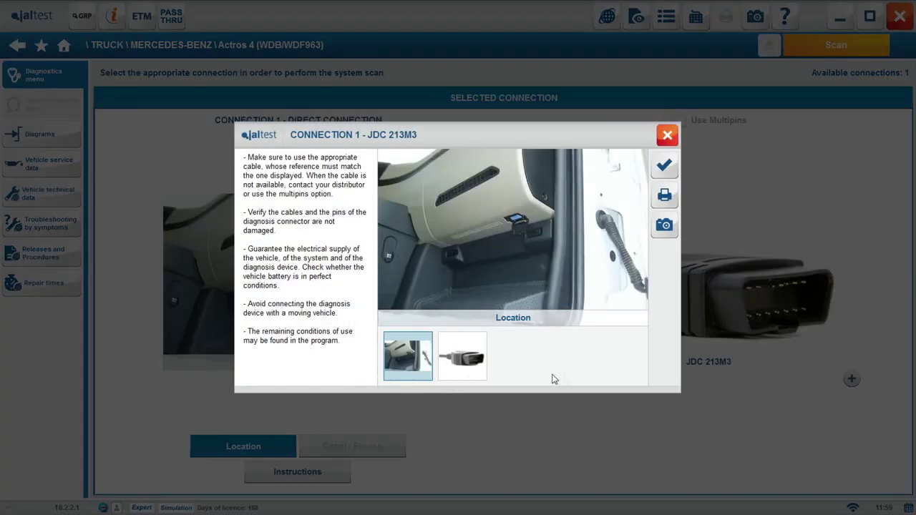
click(471, 361)
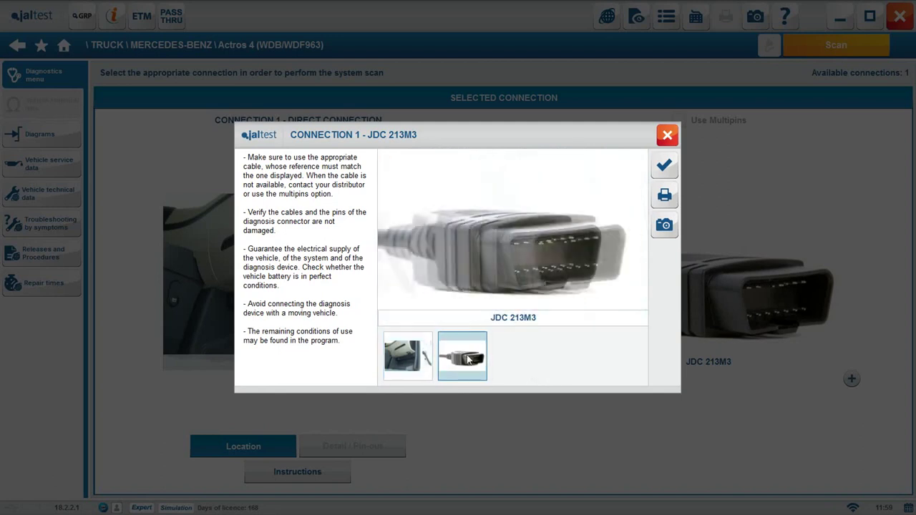
click(664, 166)
click(276, 473)
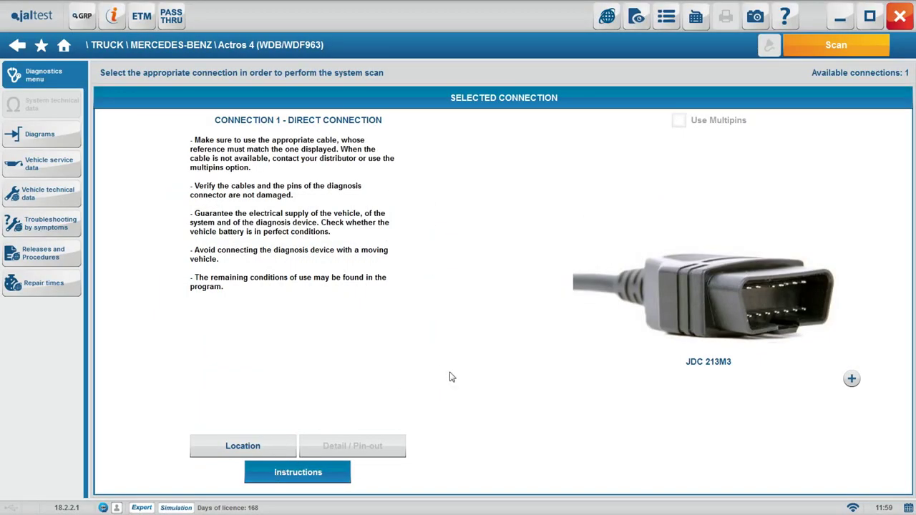
Start the scan, accept the duration warning, and let it detect the 38 systems
click(839, 45)
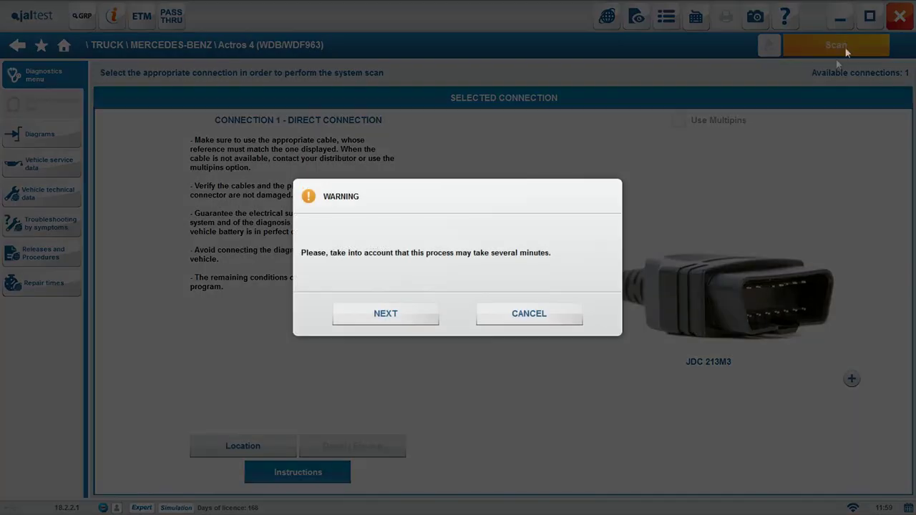
click(405, 313)
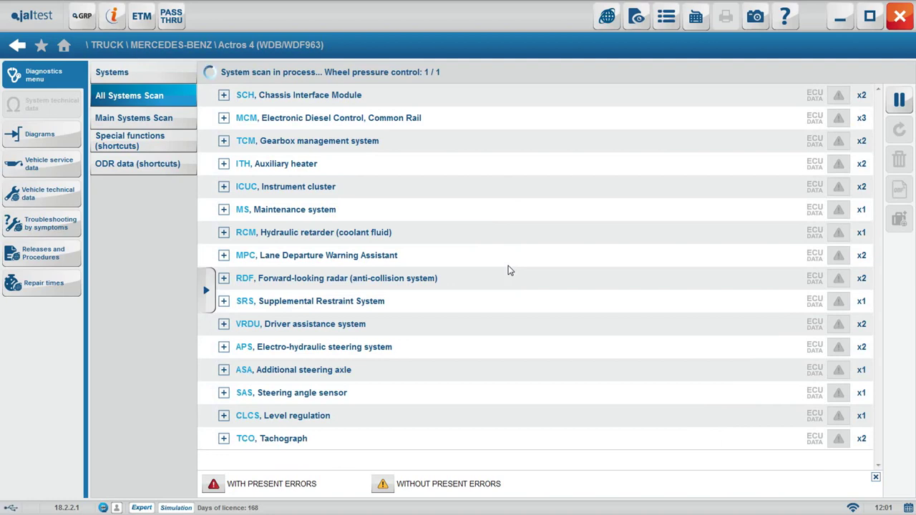
scroll(508, 271, up, 10)
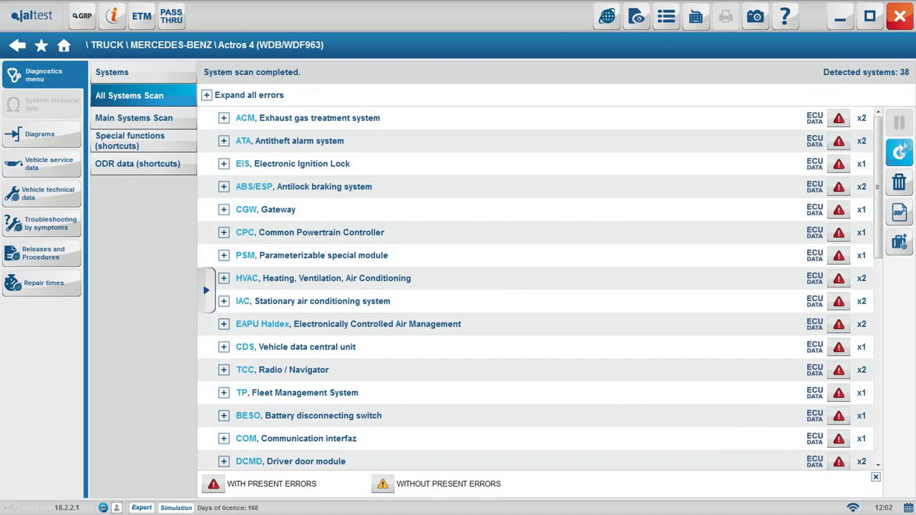
Expand all detected errors, then switch to a Main Systems Scan, clearing the list
drag(879, 172, 881, 114)
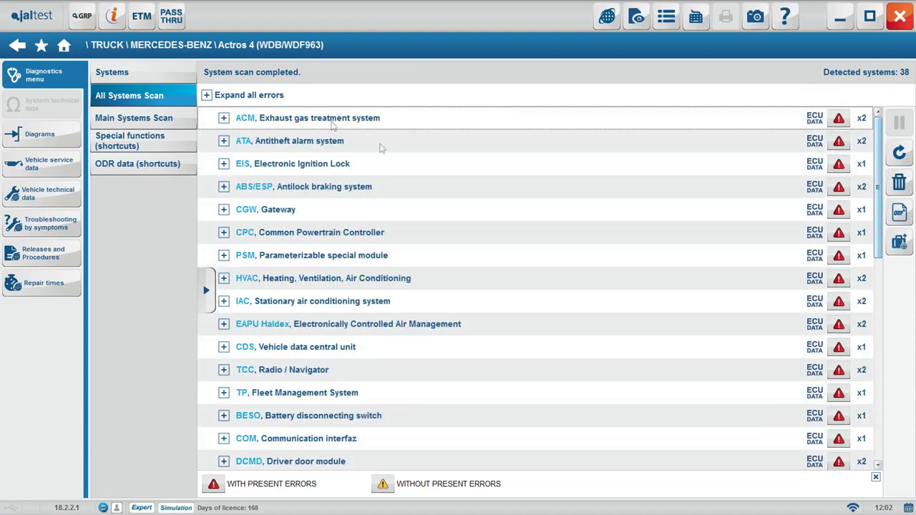
click(214, 98)
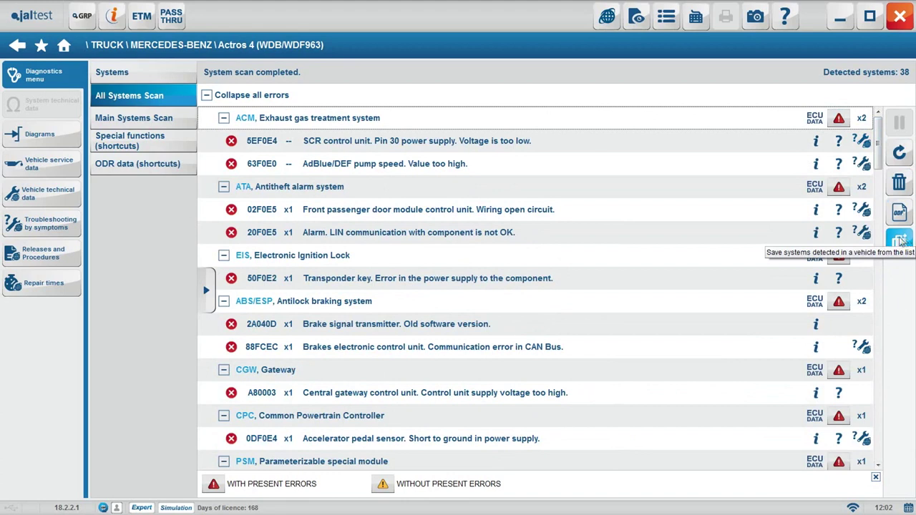
click(158, 118)
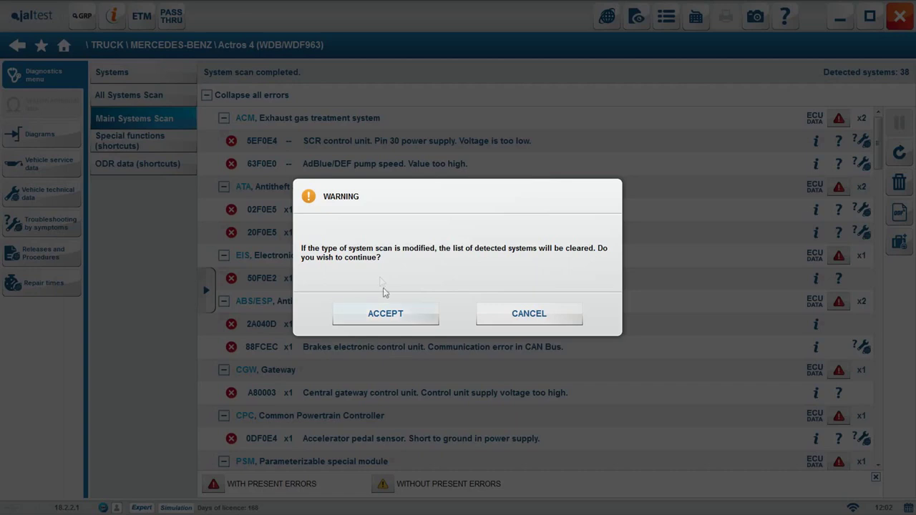
click(393, 318)
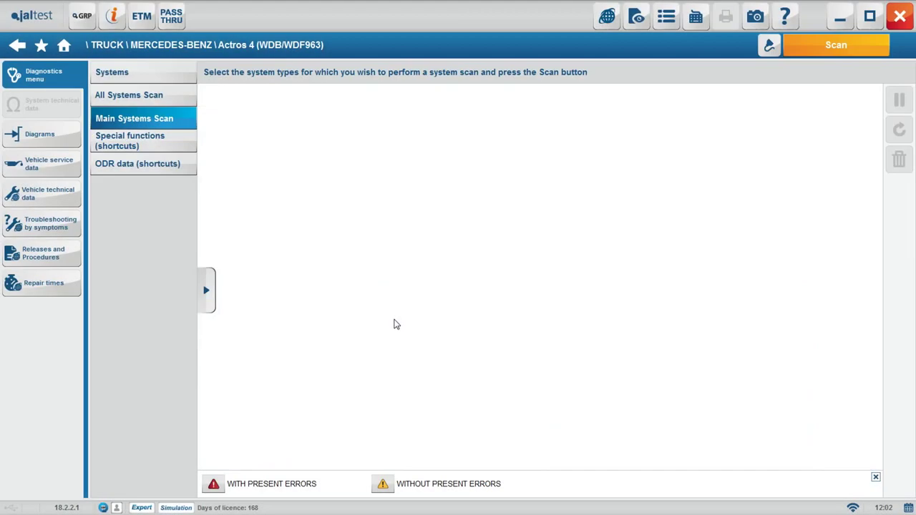
Exclude Antipollution, Brakes, Central computer, Suspension and Gearbox, scan Engine only, and show MCM faults
click(206, 290)
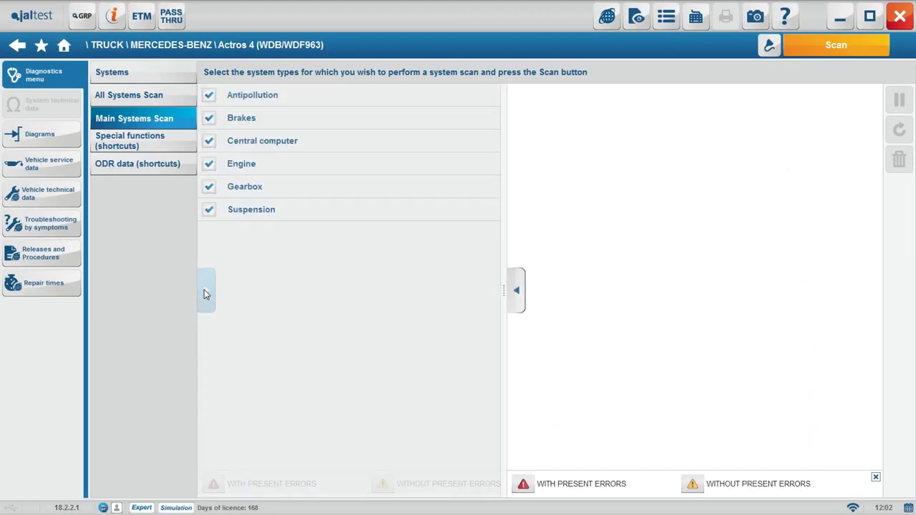
click(209, 100)
click(209, 118)
click(212, 141)
click(215, 210)
click(352, 185)
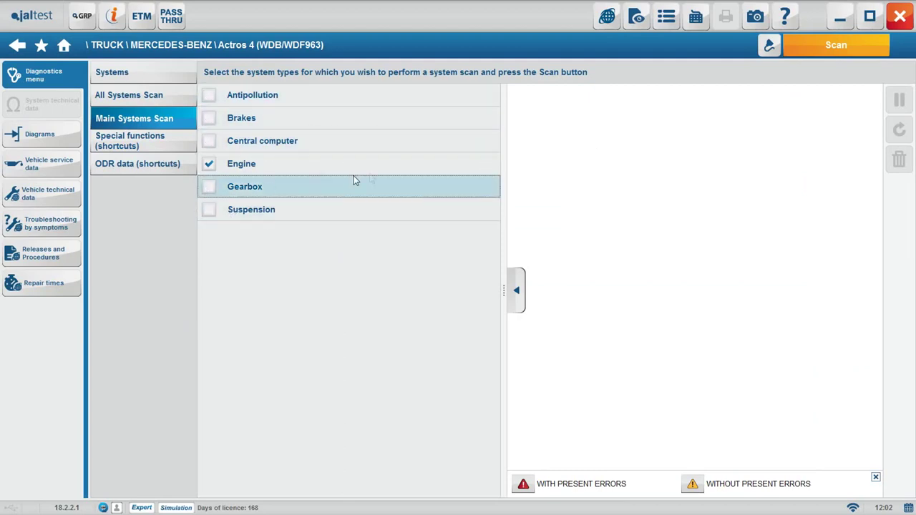
click(822, 46)
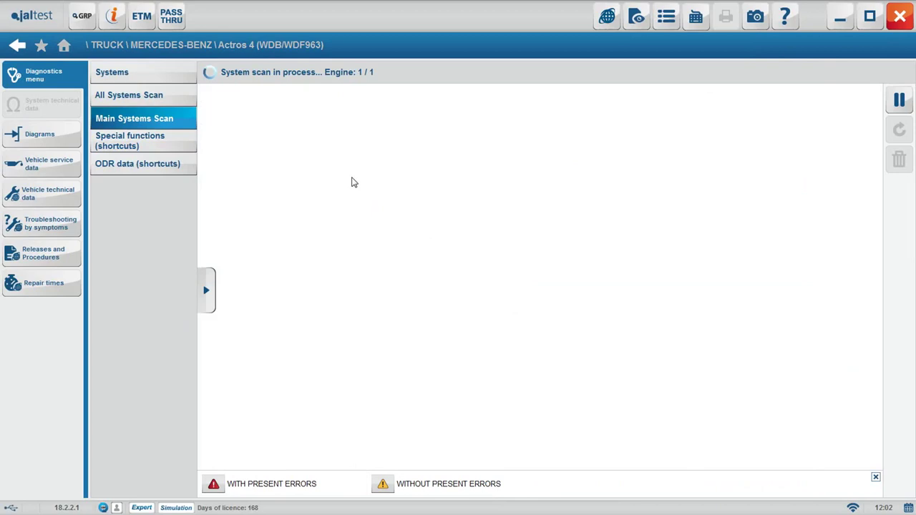
click(221, 99)
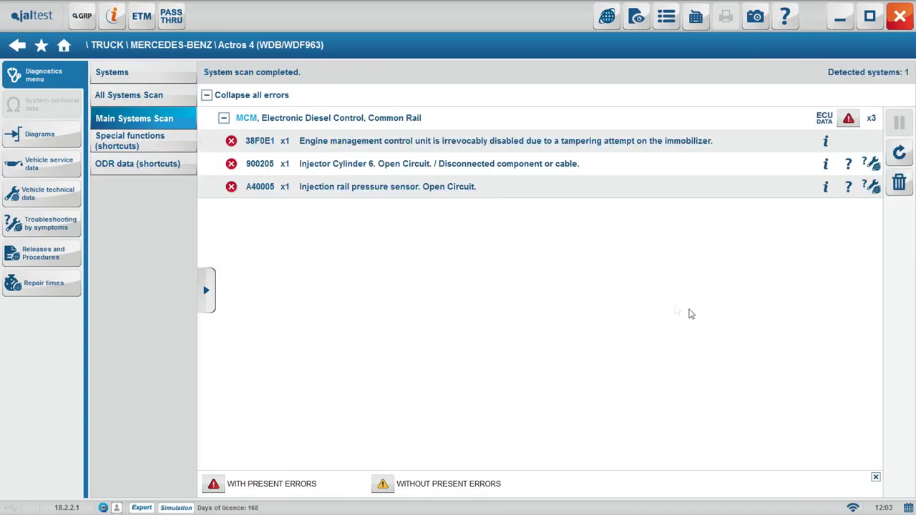
Run the ACM AdBlue/DEF dosing check in Expert Mode to completion (nominal 200 ml ±40 ml)
click(134, 146)
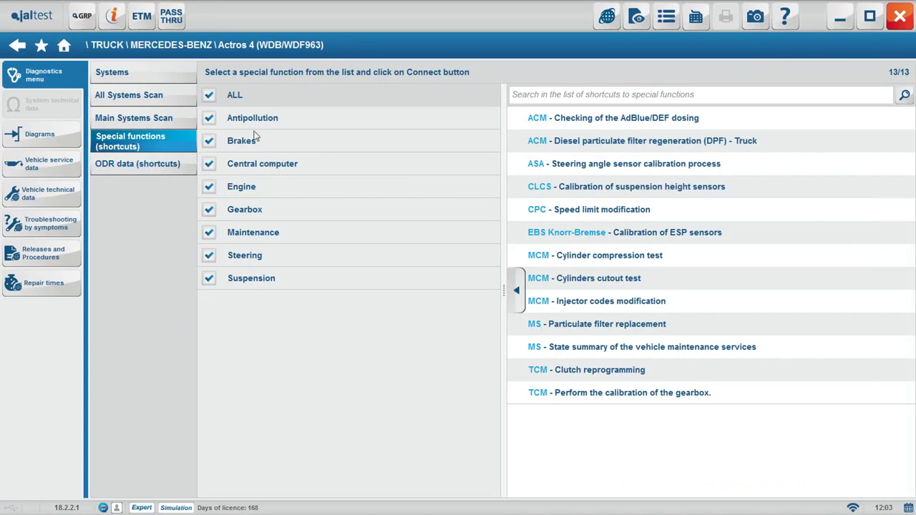
click(599, 120)
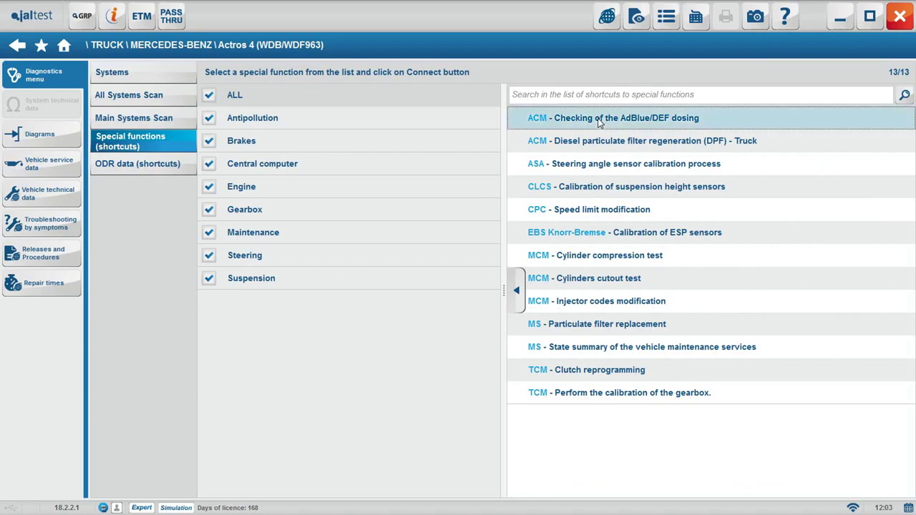
click(309, 281)
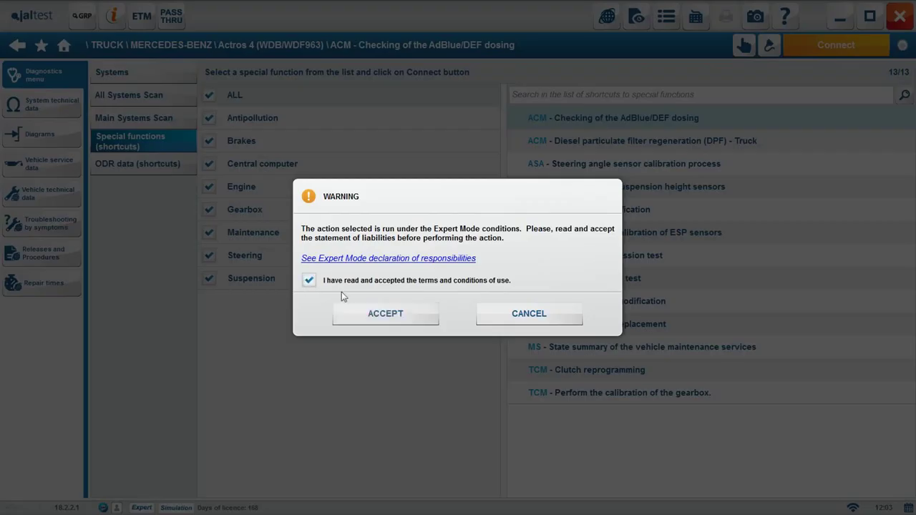
click(363, 313)
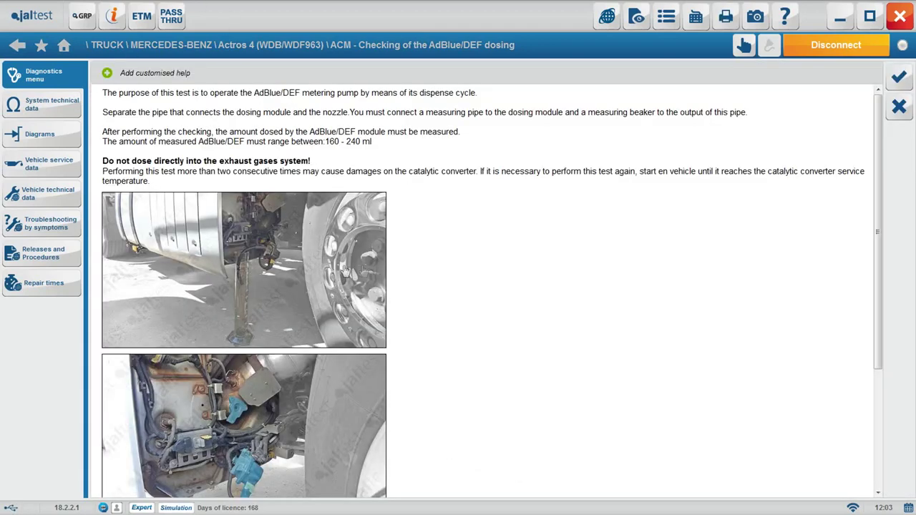
drag(883, 107, 909, 82)
click(900, 76)
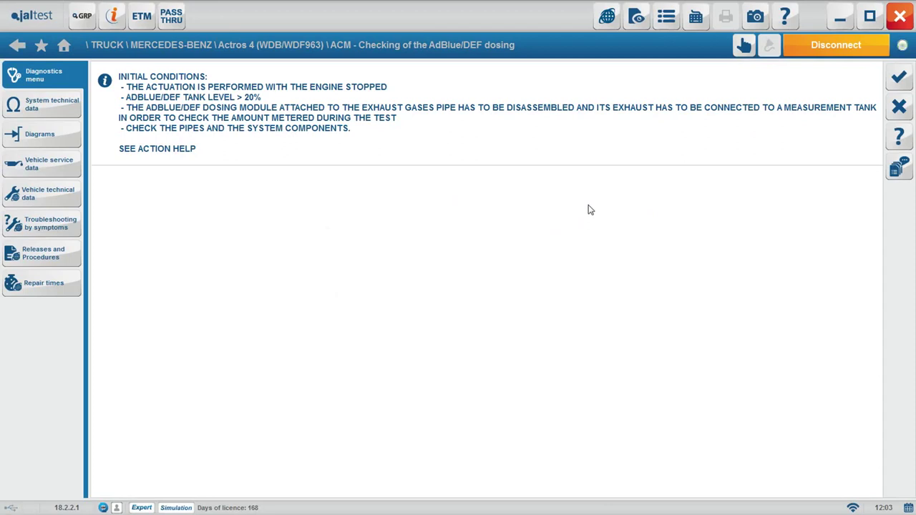
click(900, 76)
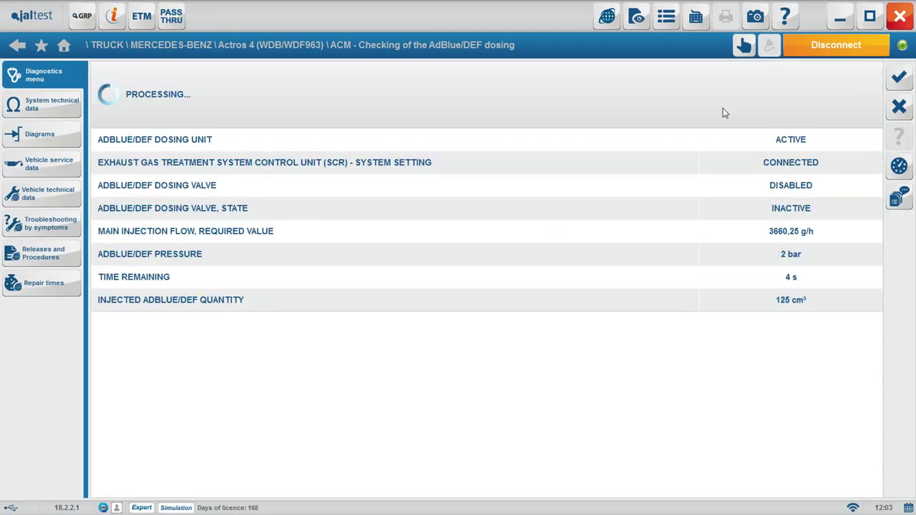
Close the dosing result and go through the MCM consumption ODR data to the ACM stored error list
click(907, 83)
click(163, 170)
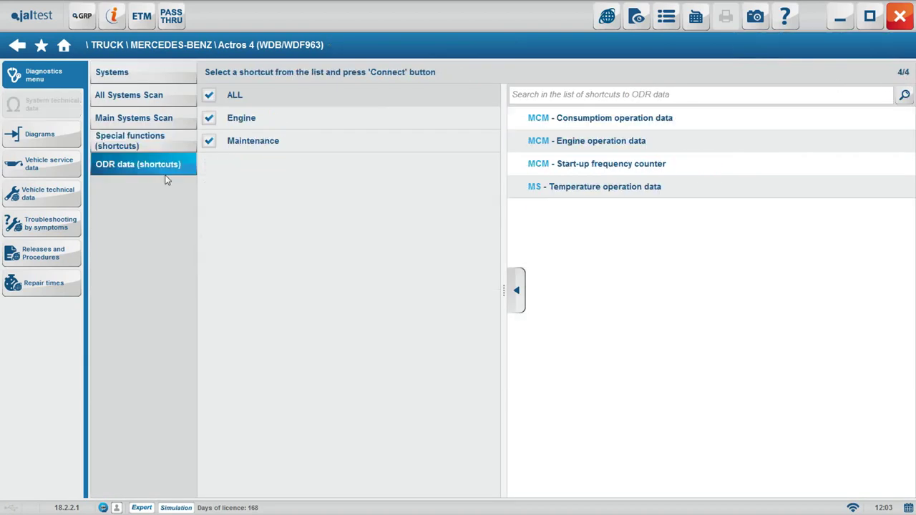
double_click(611, 120)
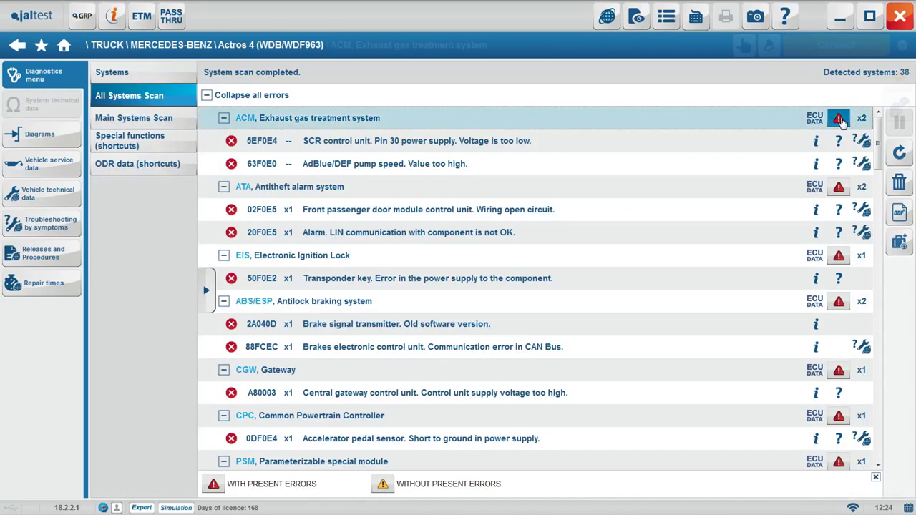
click(842, 120)
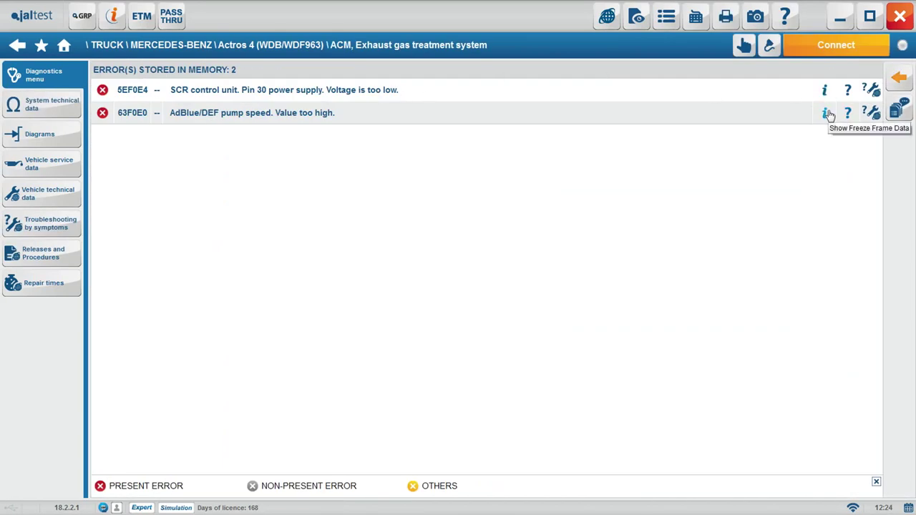
Review freeze frame data and related components for error 63F0E0, including the CA58 SCR control unit info
click(827, 114)
click(459, 98)
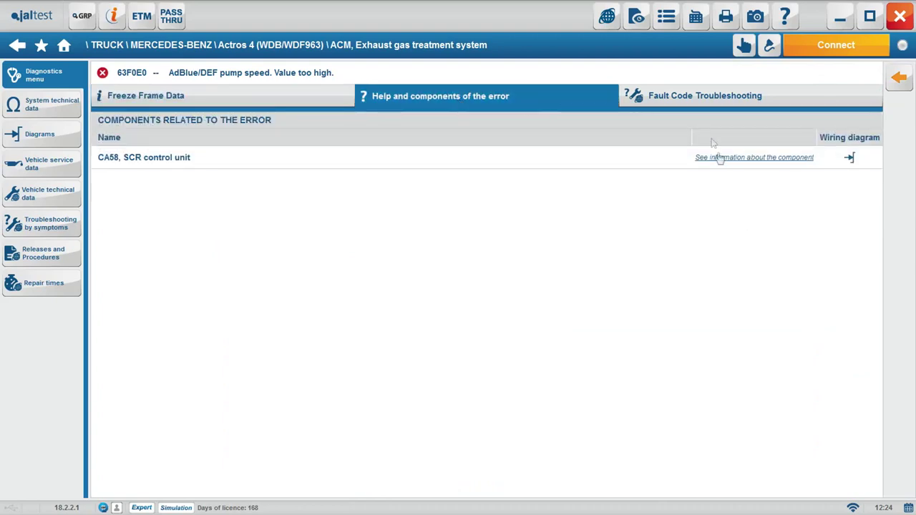
click(721, 157)
scroll(589, 372, down, 10)
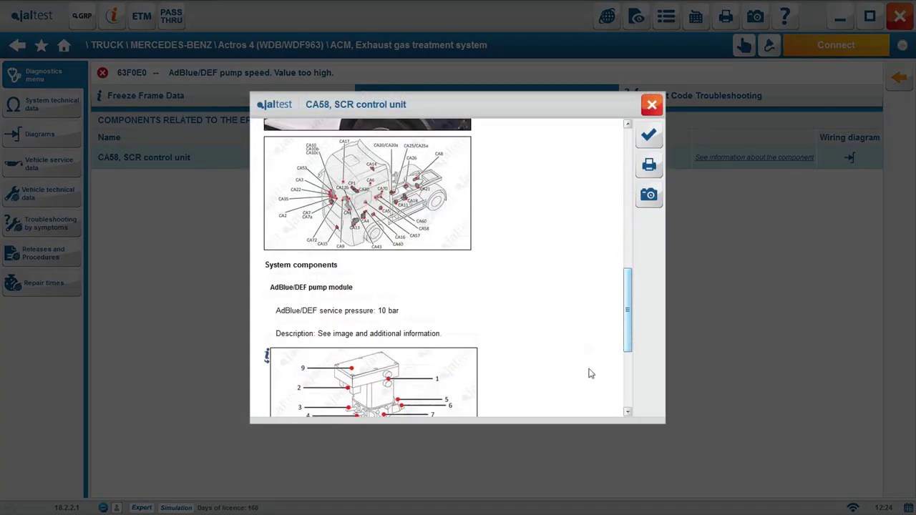
click(649, 135)
Load the Models until 05-2015 CA58 wiring diagram and move to page 2/2
click(850, 157)
click(487, 204)
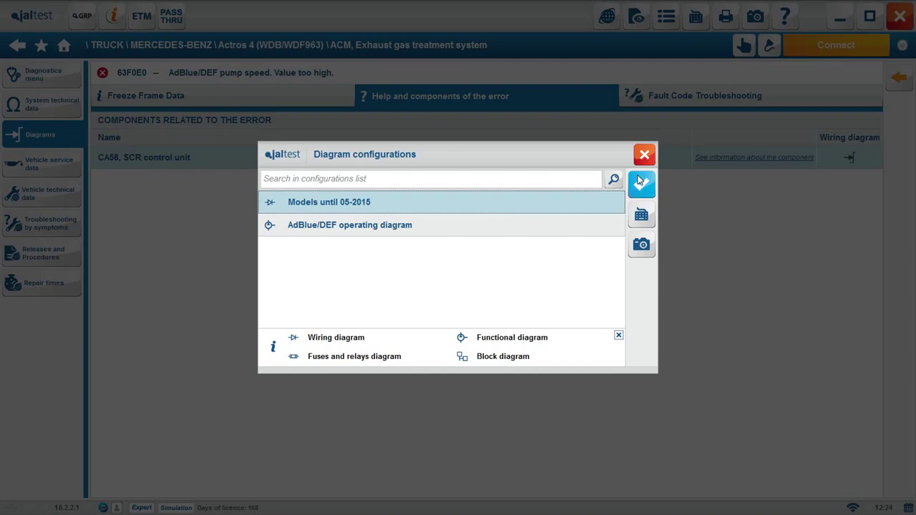
click(642, 180)
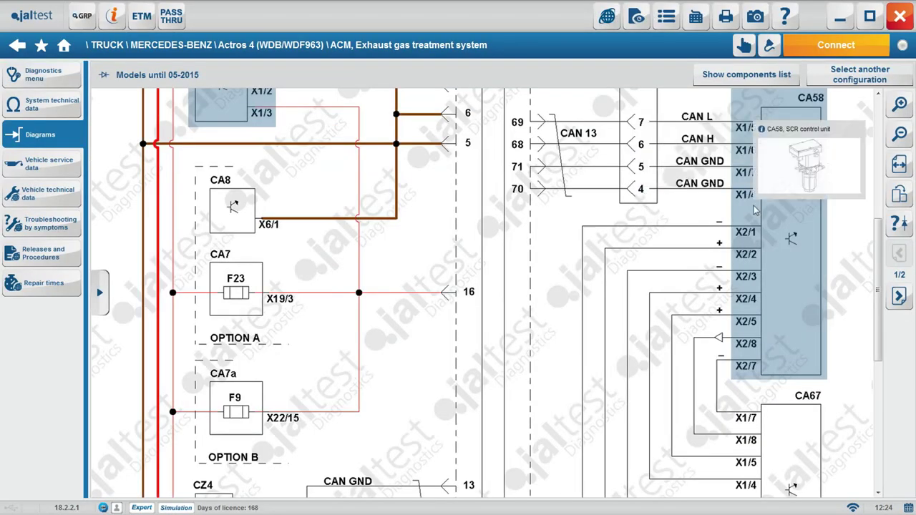
drag(877, 290, 878, 170)
click(909, 296)
Show the component list beside page 2/2 of the ACM 02T exhaust aftertreatment diagram
scroll(394, 243, down, 10)
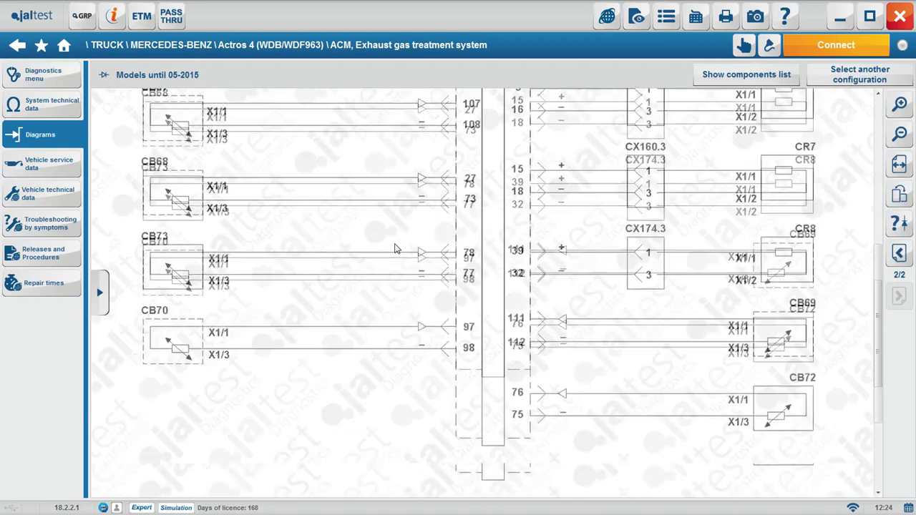
scroll(394, 247, up, 10)
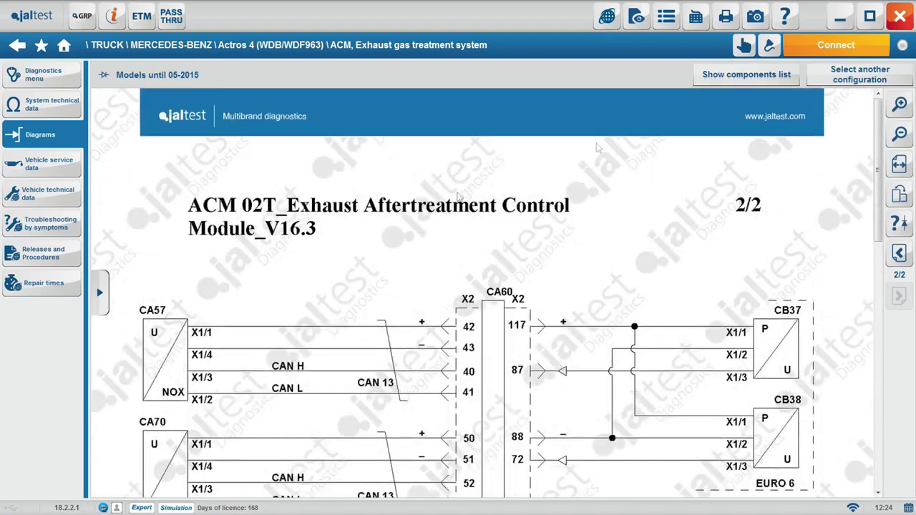
click(768, 75)
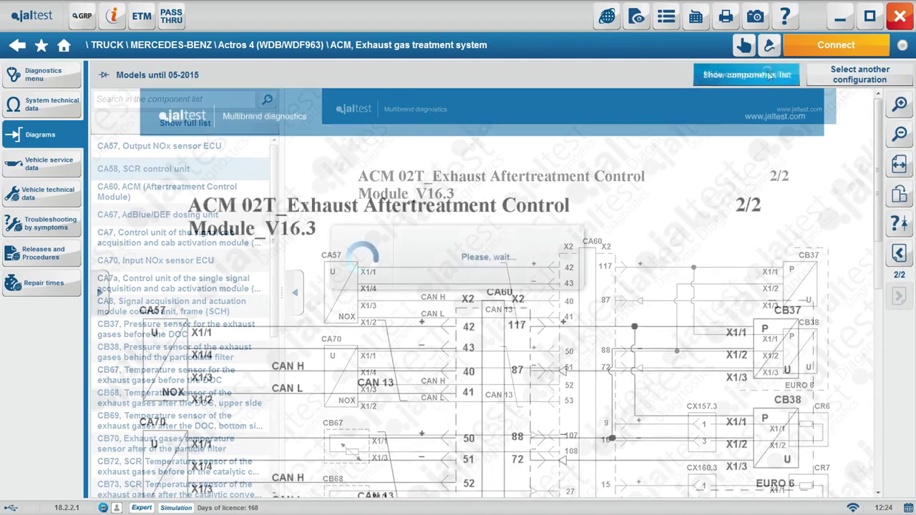
drag(270, 169, 272, 347)
scroll(265, 338, up, 5)
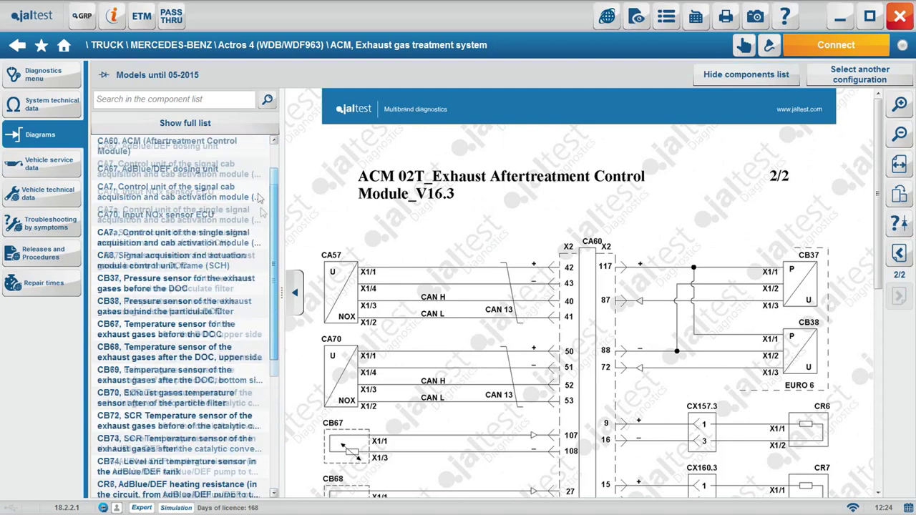
Open the troubleshooting steps for error 63F0E0 and expand Steps 2 and 5
click(63, 68)
click(669, 96)
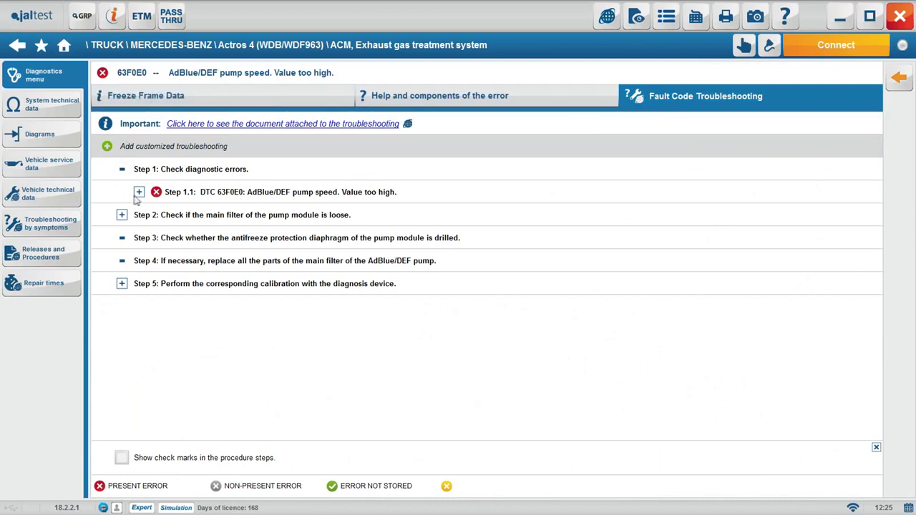
click(122, 215)
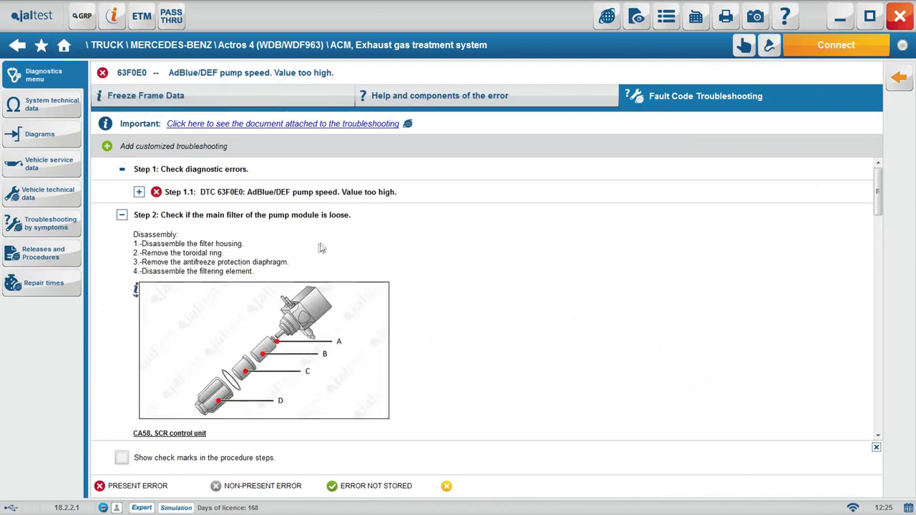
scroll(321, 248, down, 5)
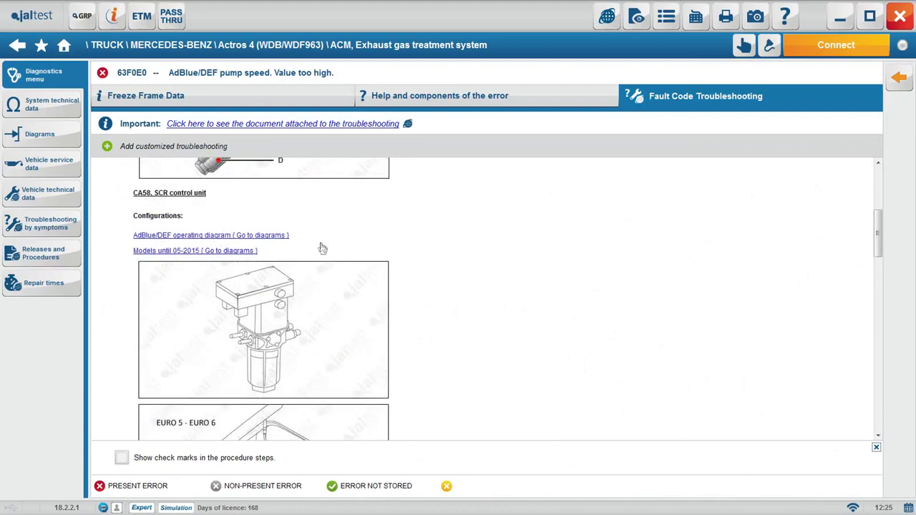
scroll(322, 248, down, 10)
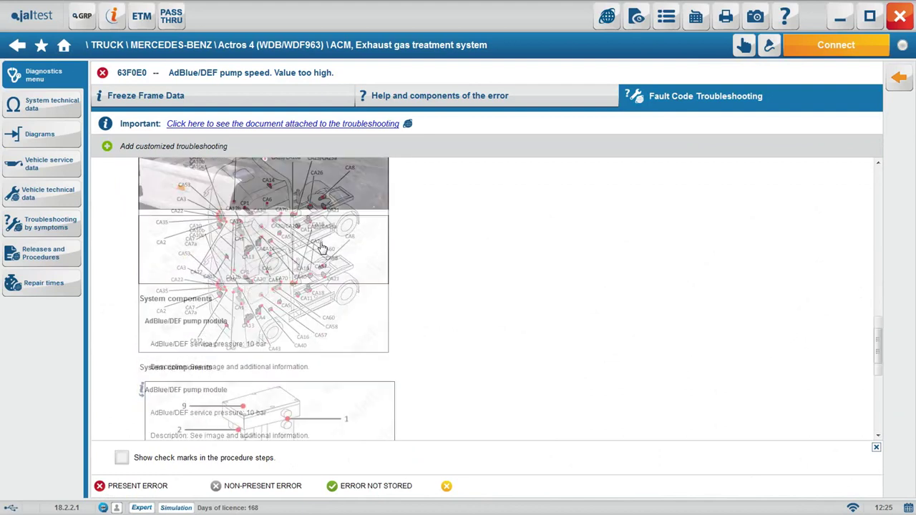
scroll(322, 247, down, 10)
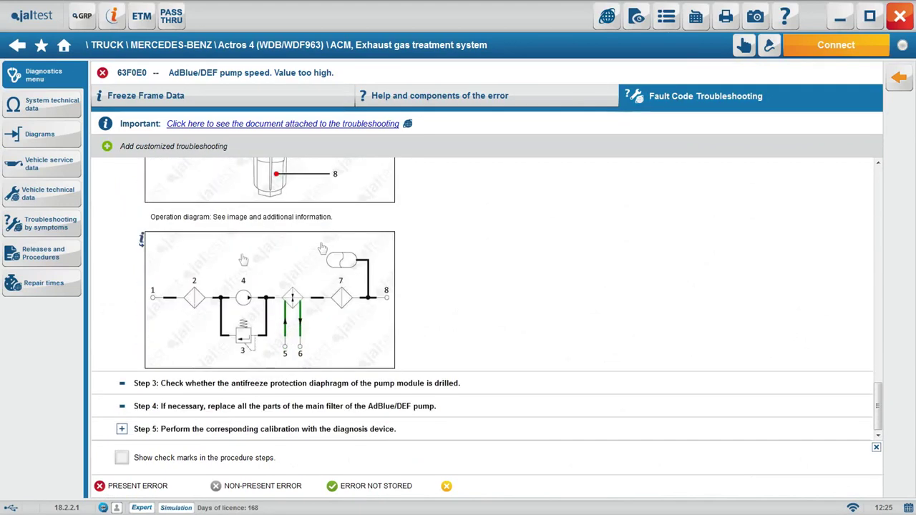
click(121, 430)
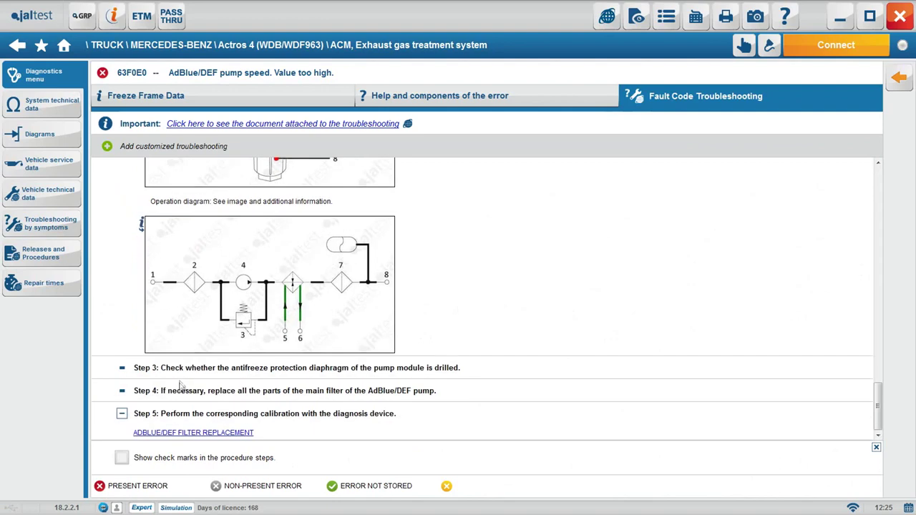
Run the AdBlue/DEF filter replacement calibration in Expert Mode, then return to All Systems Scan
click(184, 434)
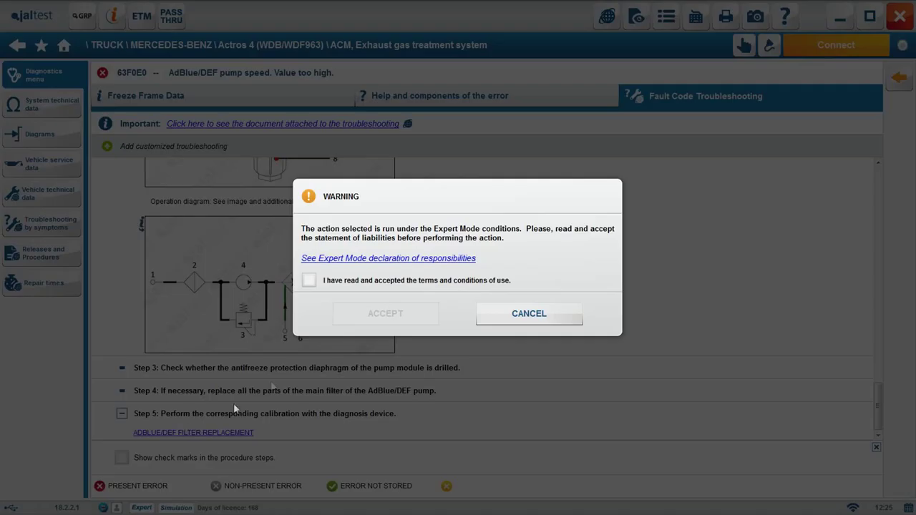
click(341, 285)
click(378, 313)
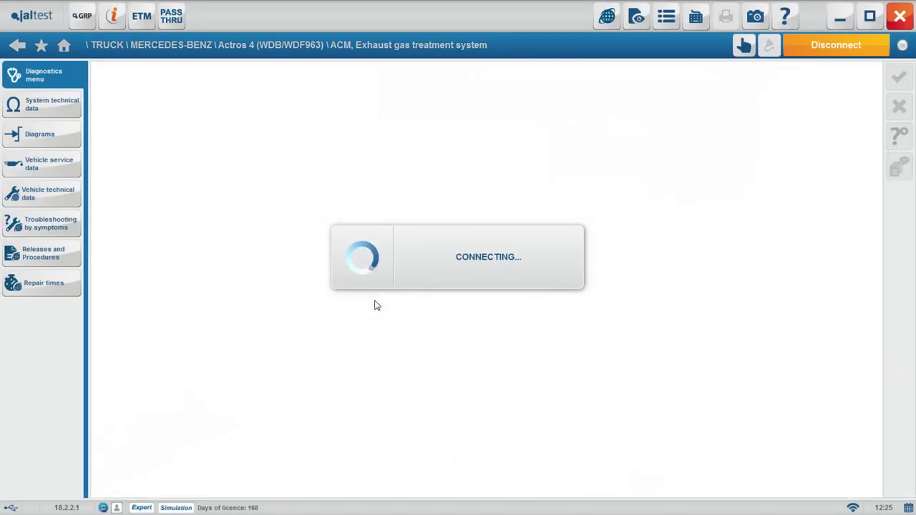
click(897, 100)
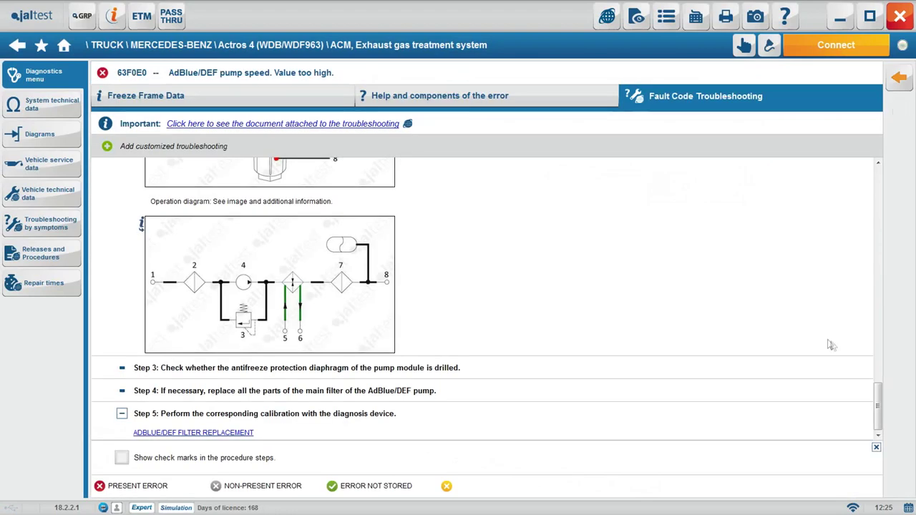
drag(878, 408, 878, 186)
click(899, 77)
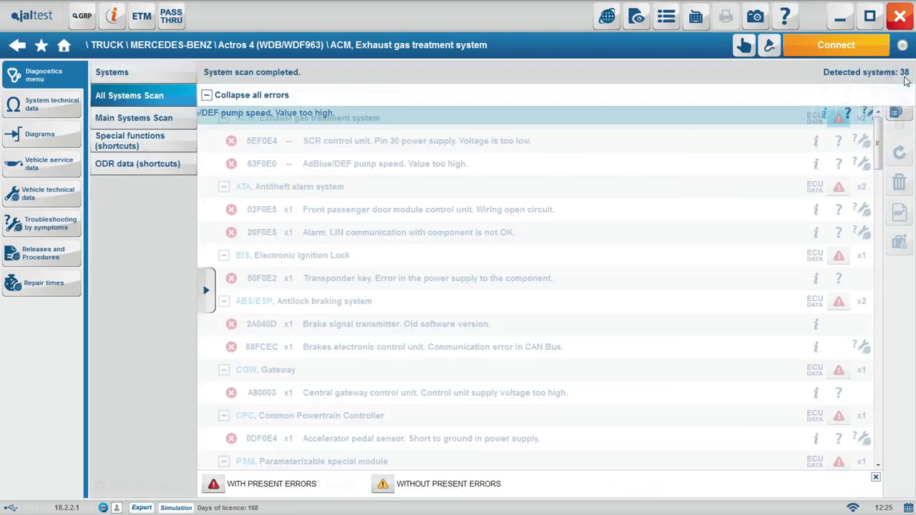
Connect to the ACM and browse its System Data, Measurements, Actuations, System Checks, Maintenance and Calibration actions
click(802, 47)
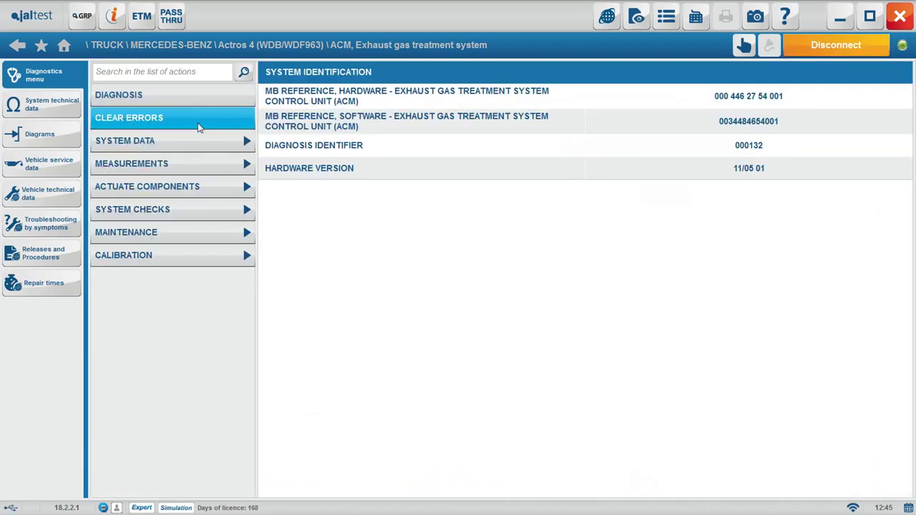
click(199, 139)
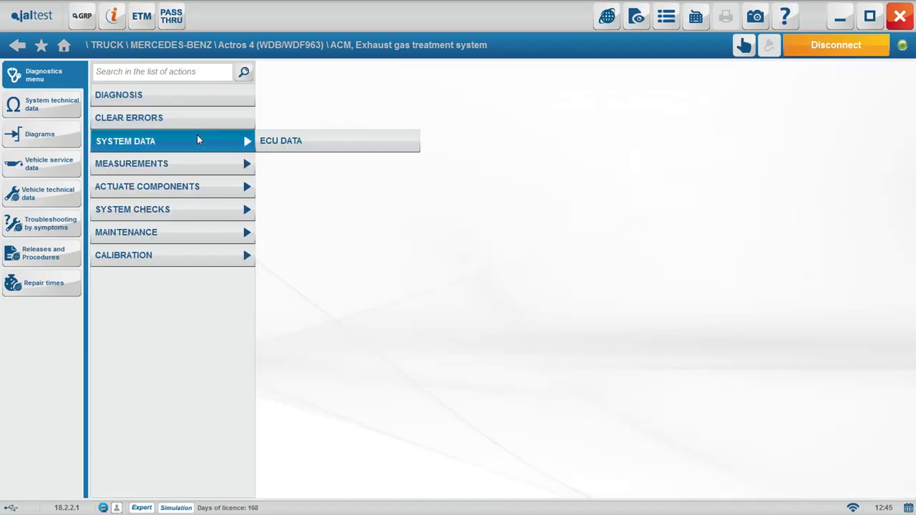
click(203, 164)
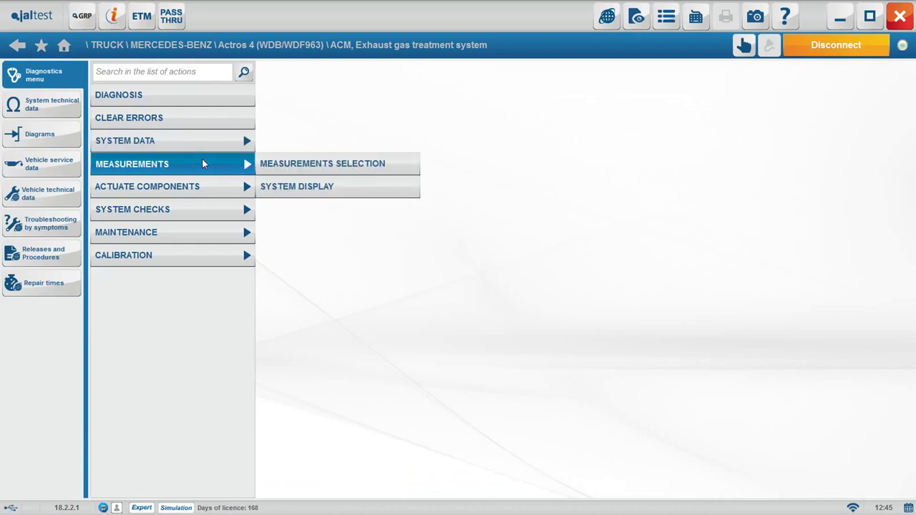
click(205, 188)
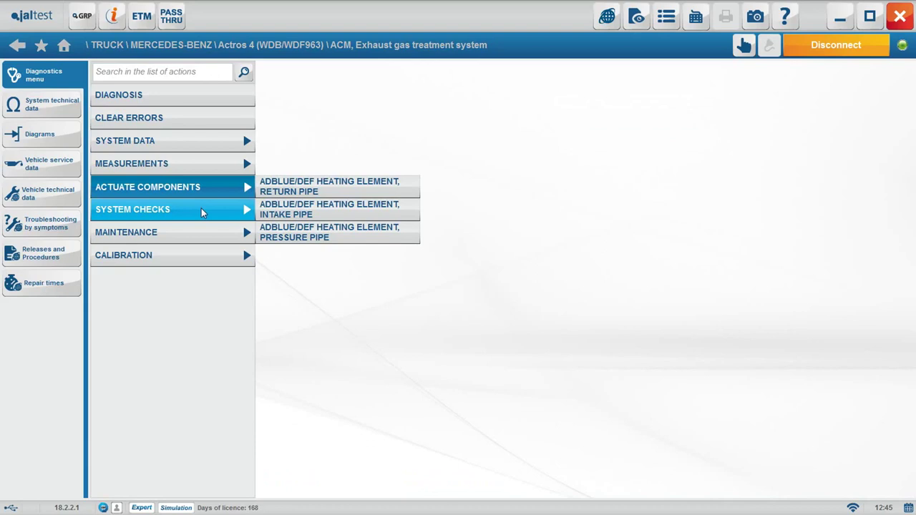
click(201, 209)
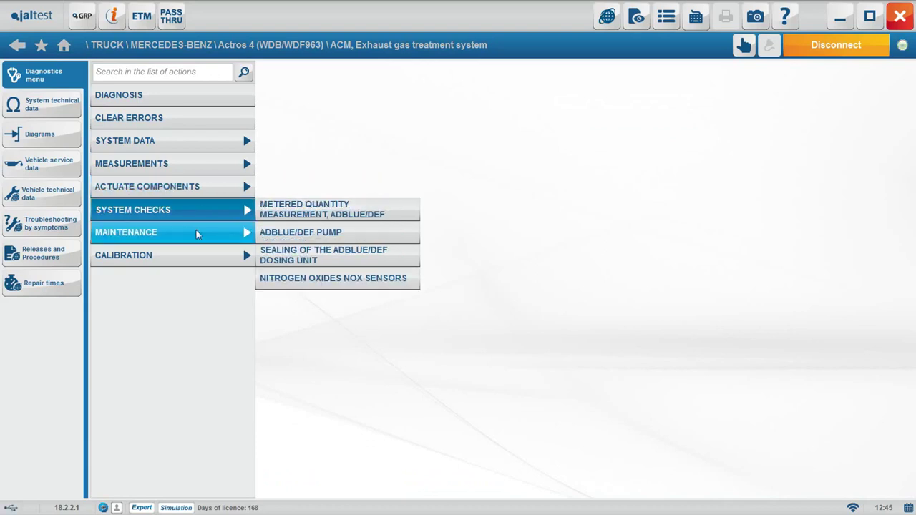
click(197, 235)
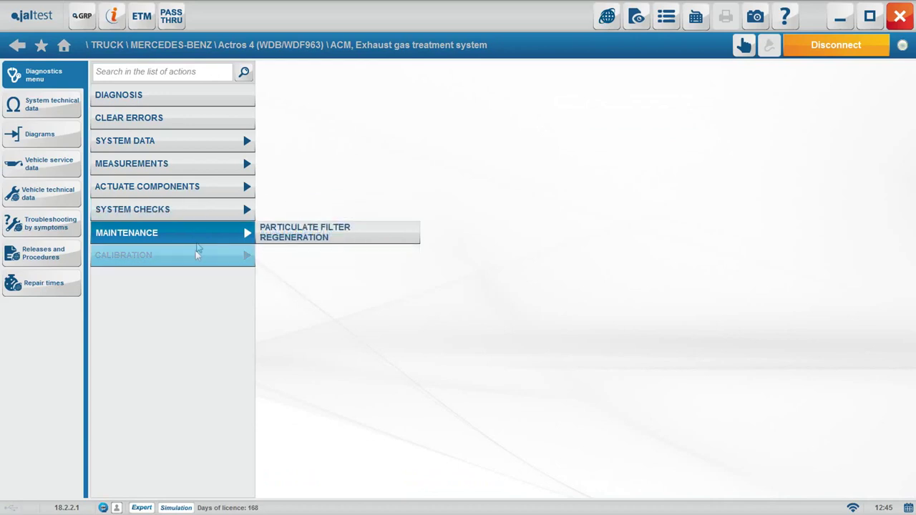
click(196, 258)
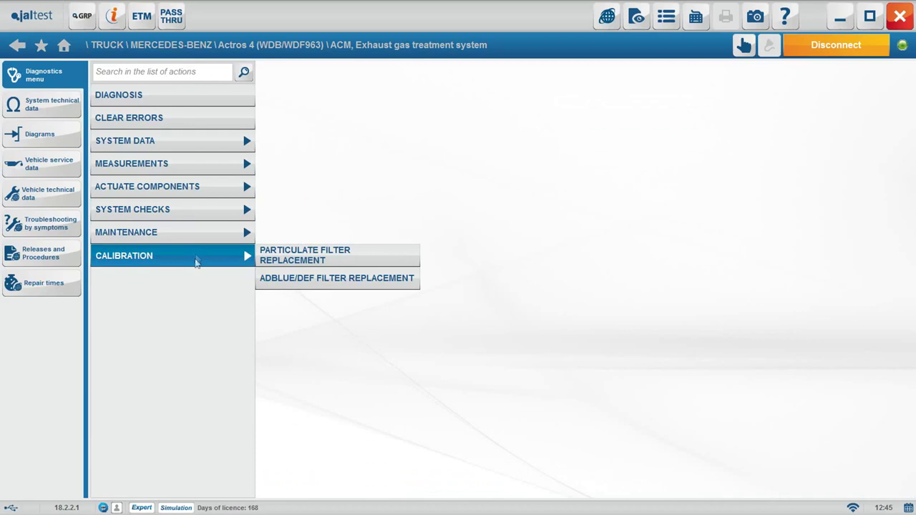
Search the actions for DEF, review matching actuations, checks and calibrations, then clear the search
click(158, 74)
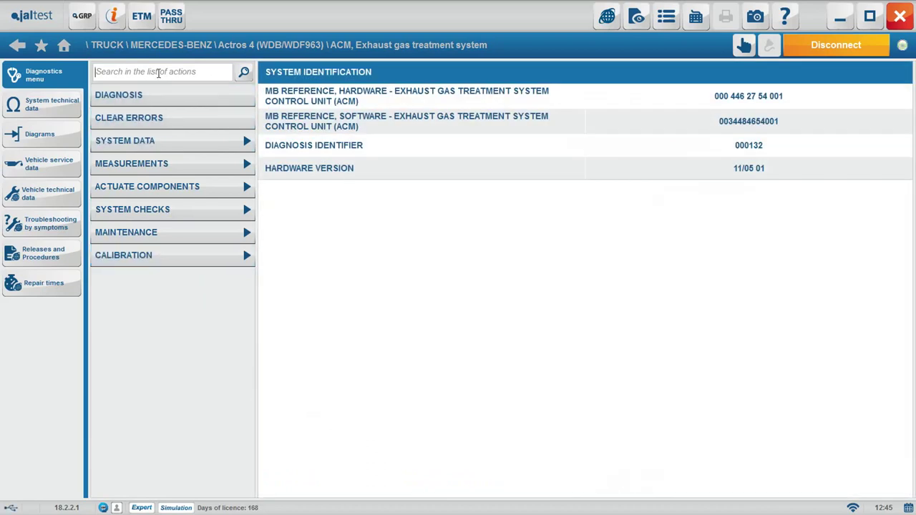
text(d)
key(BackSpace)
text(DEF)
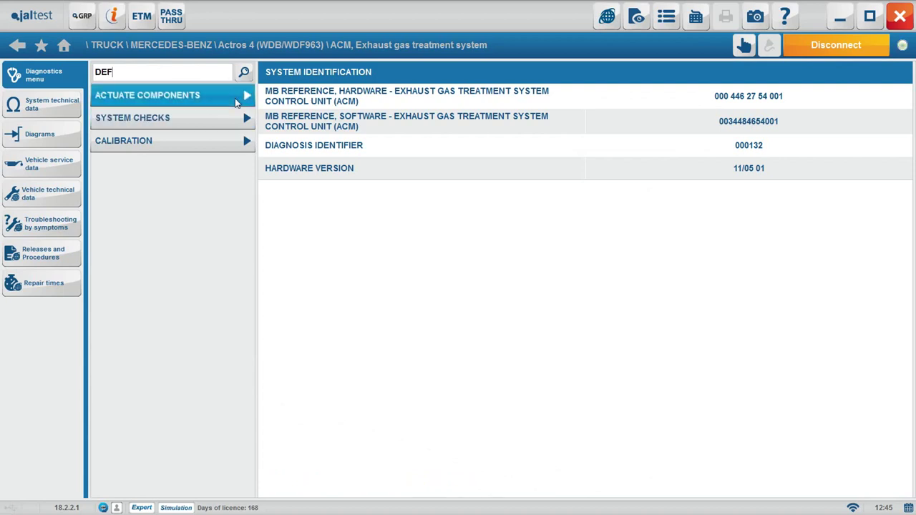
click(237, 101)
click(239, 118)
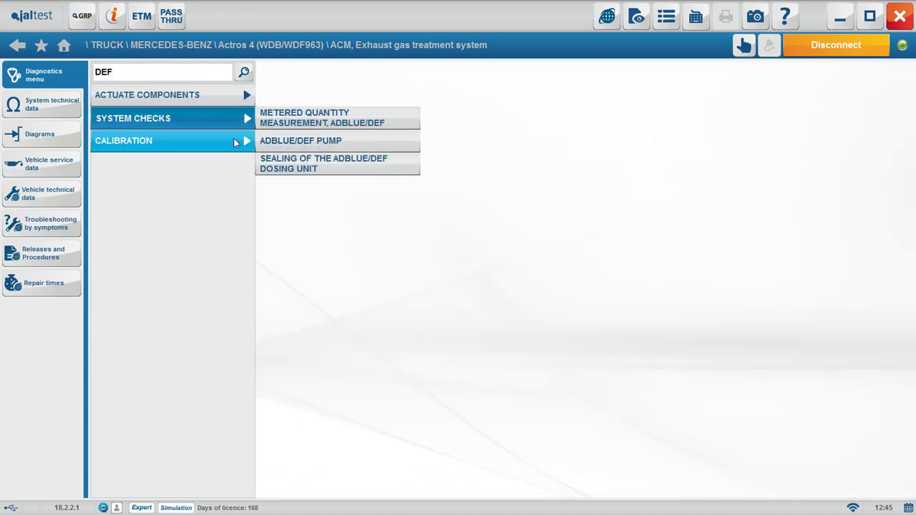
click(233, 140)
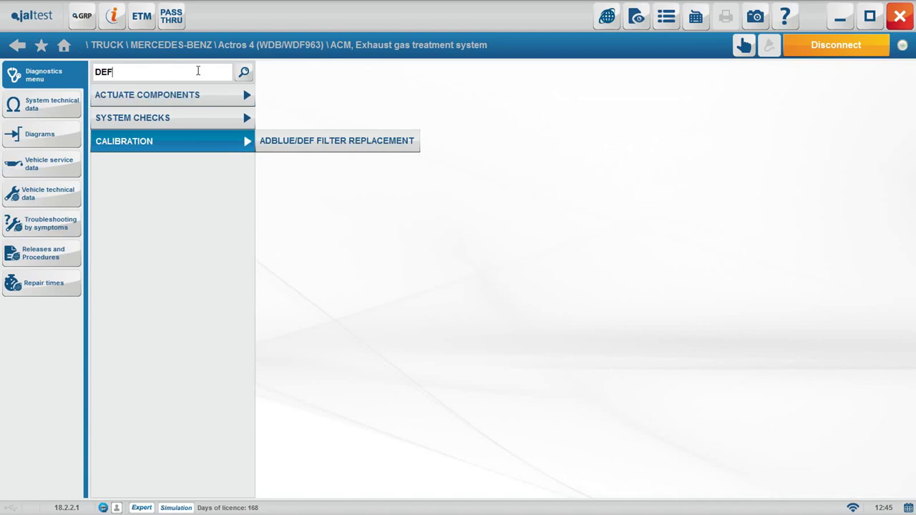
key(BackSpace)
key(BackSpace)
key(BackSpace)
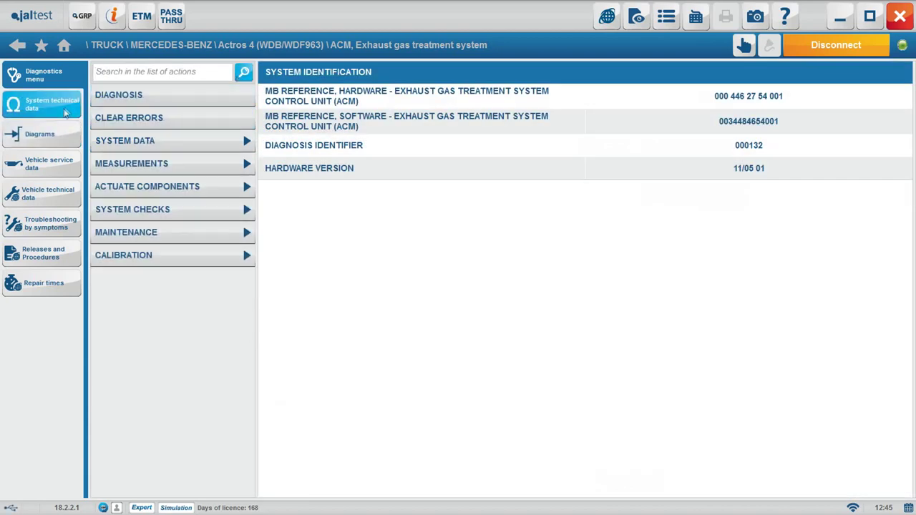
Browse component technical data for CA31, CA57 NOx sensor ECU, CA58 SCR unit, CA60 ACM and CA67
click(66, 112)
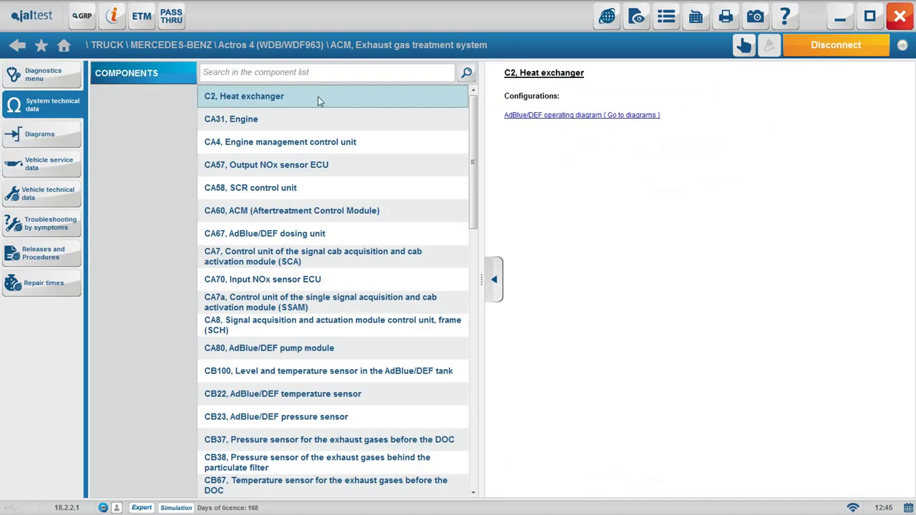
key(Down)
key(Down)
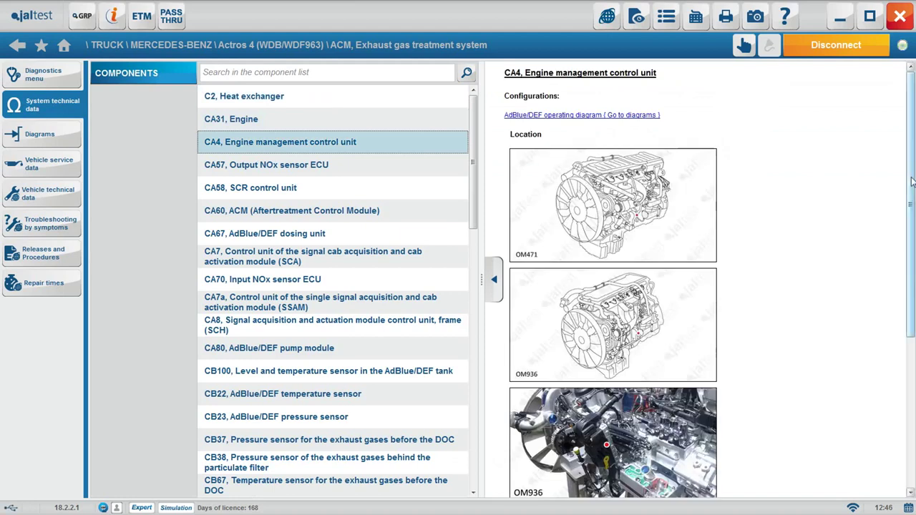
scroll(612, 322, down, 3)
click(384, 164)
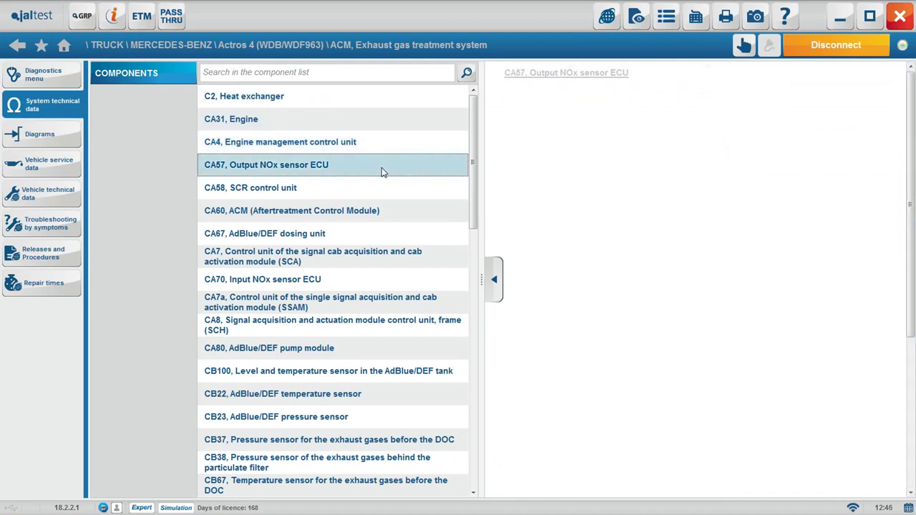
drag(911, 120, 913, 408)
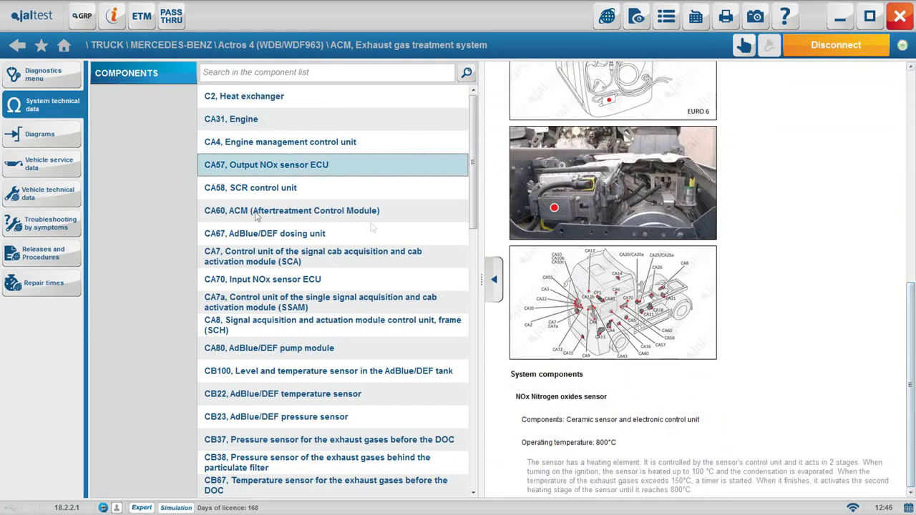
click(255, 190)
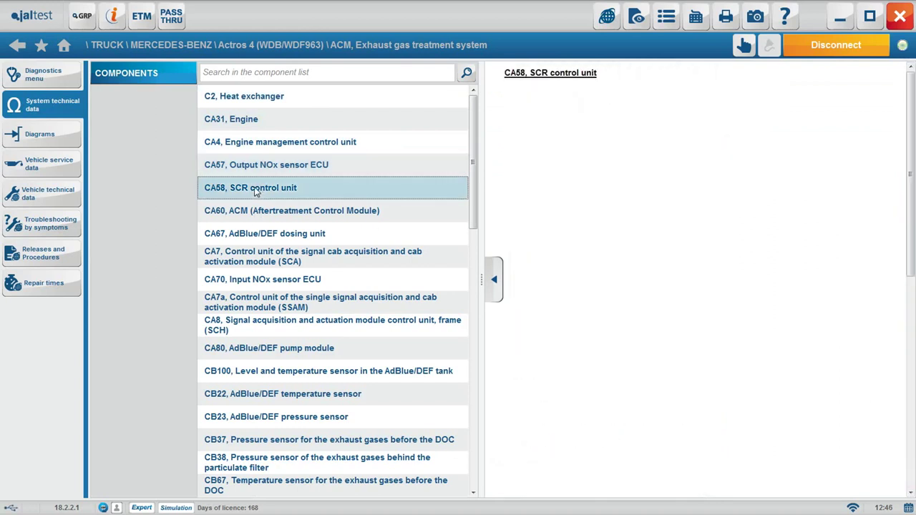
click(315, 209)
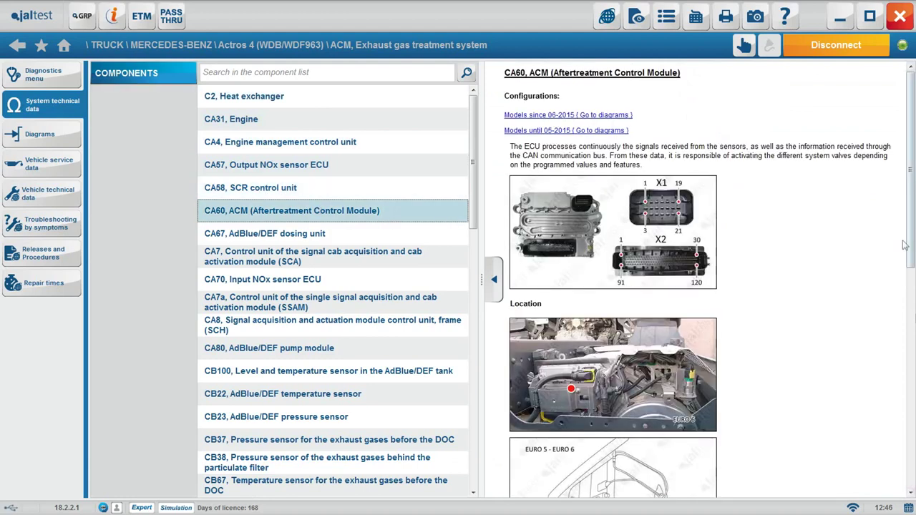
key(Down)
key(Up)
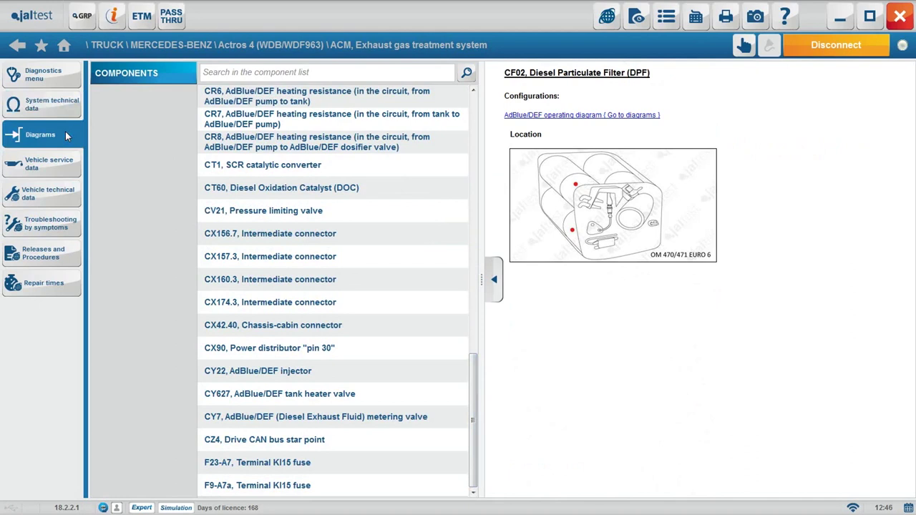
Open the Models since 06-2015 ACM 02T exhaust aftertreatment wiring diagram and scroll its first page
click(66, 134)
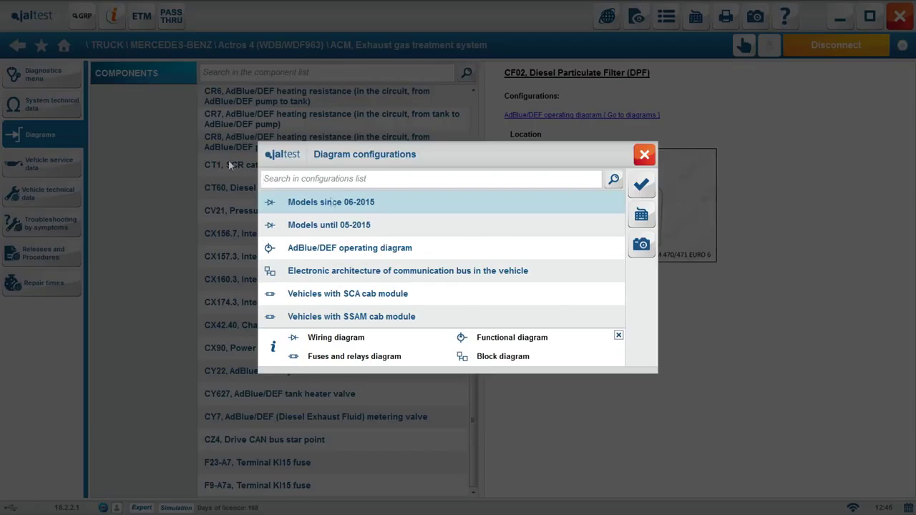
click(312, 204)
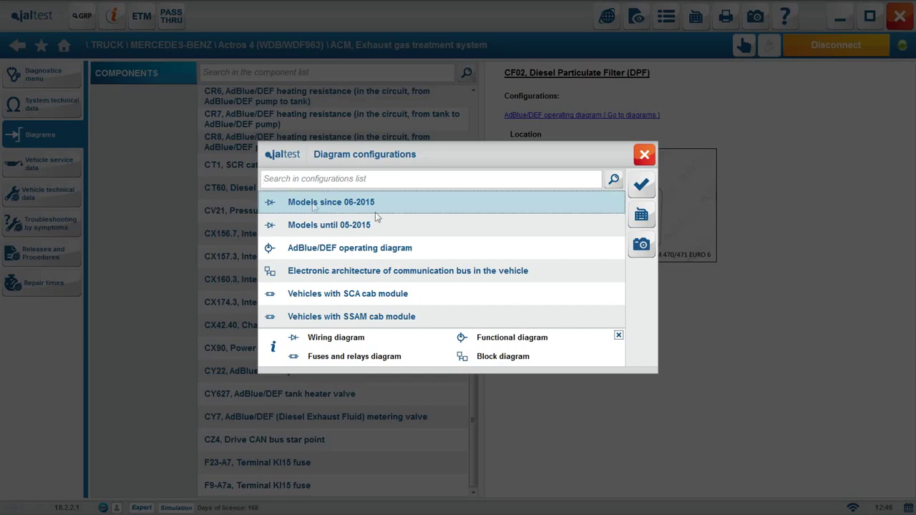
click(644, 184)
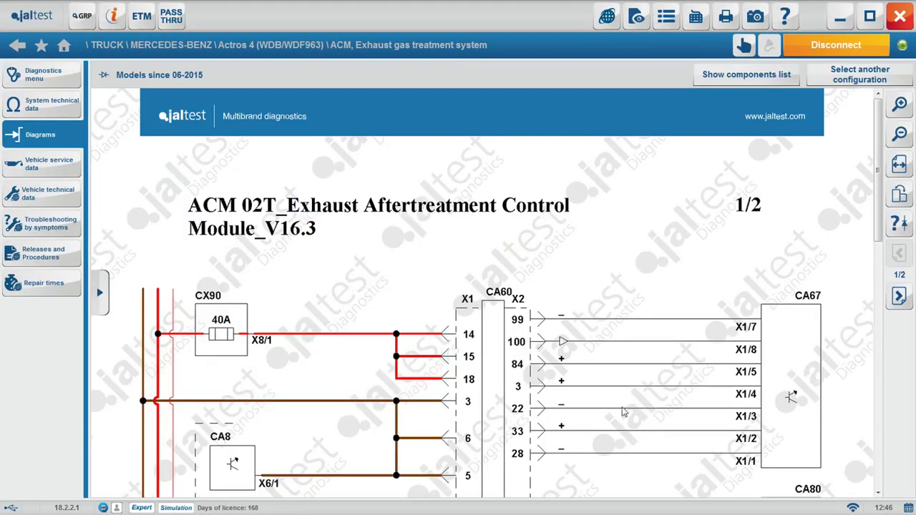
scroll(859, 172, down, 10)
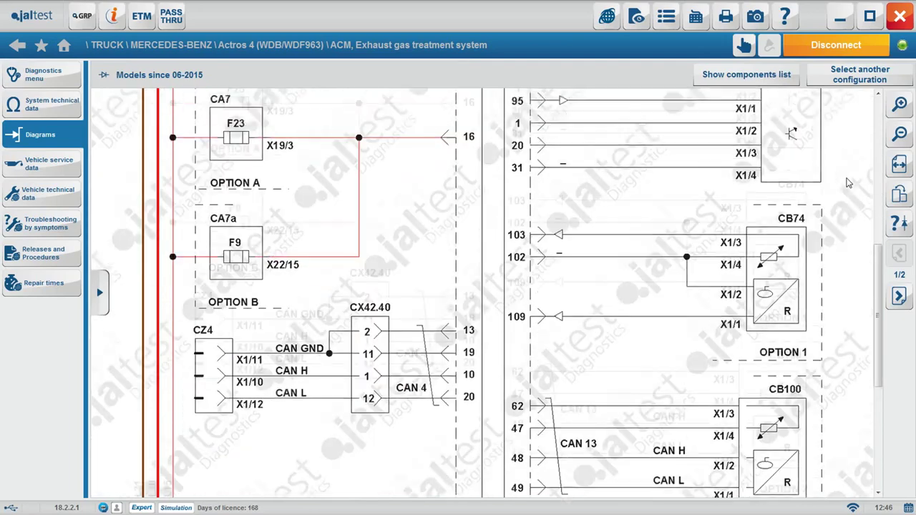
scroll(847, 183, down, 4)
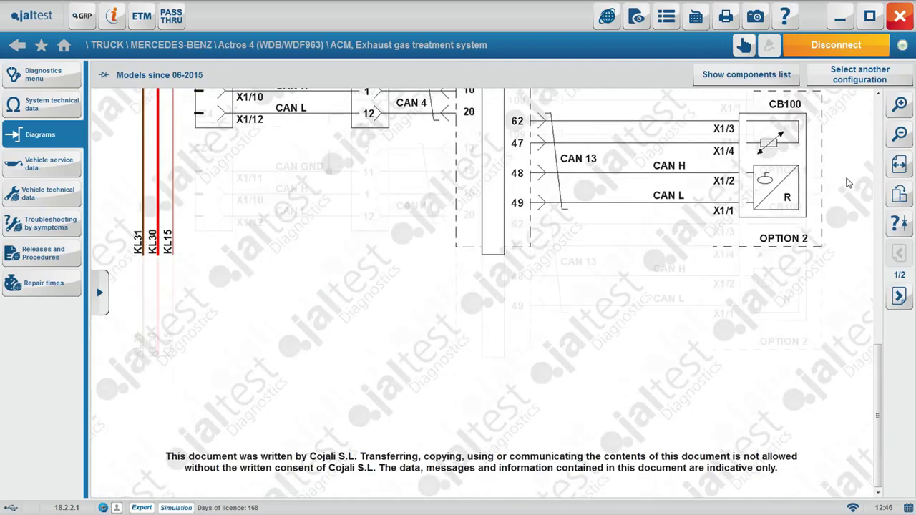
scroll(847, 183, up, 6)
scroll(847, 184, up, 8)
Move to page 2/2 and scroll through the sensors wired to the module
click(745, 219)
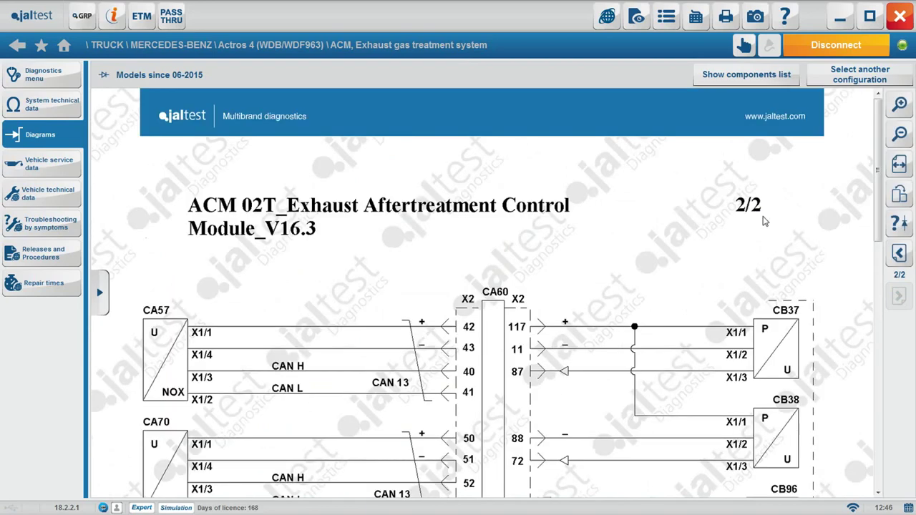
scroll(763, 220, down, 3)
scroll(763, 220, down, 3)
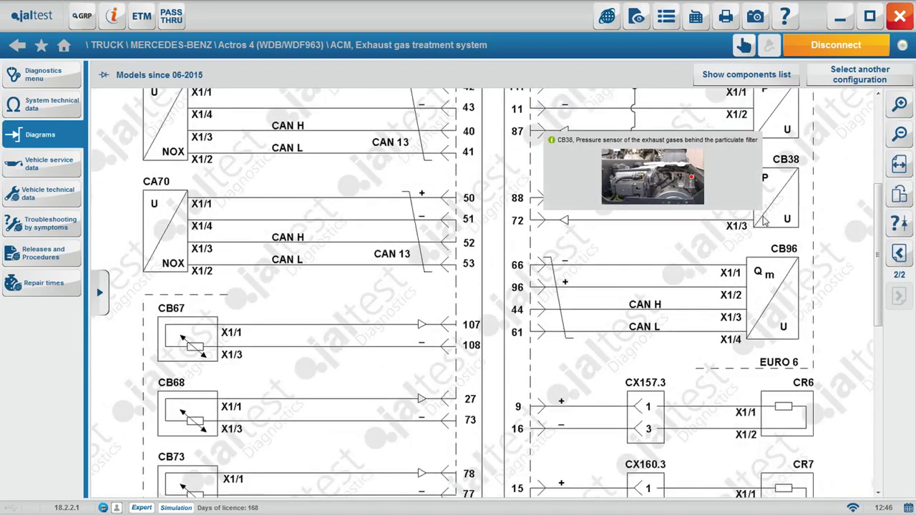
scroll(765, 222, down, 3)
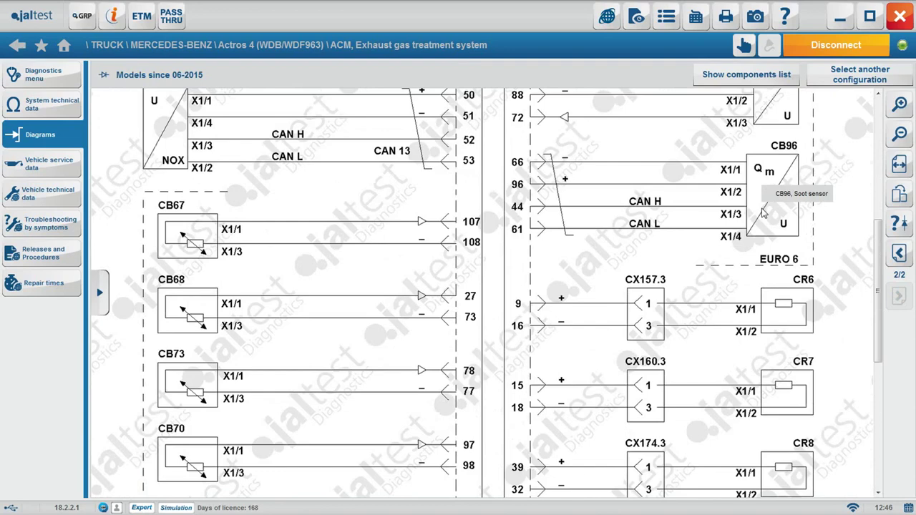
scroll(763, 212, down, 3)
scroll(787, 217, up, 13)
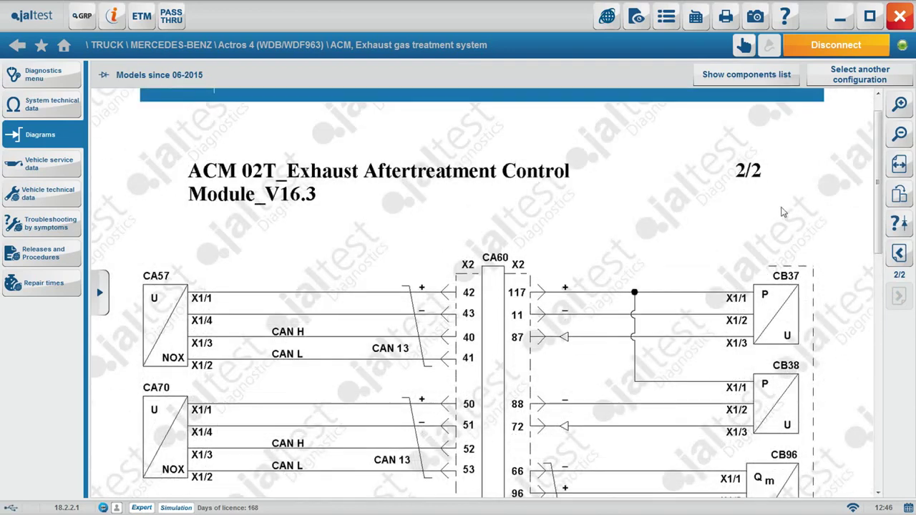
Show the diagram's component list filtered to SENSOR, listing 12 sensors
click(757, 78)
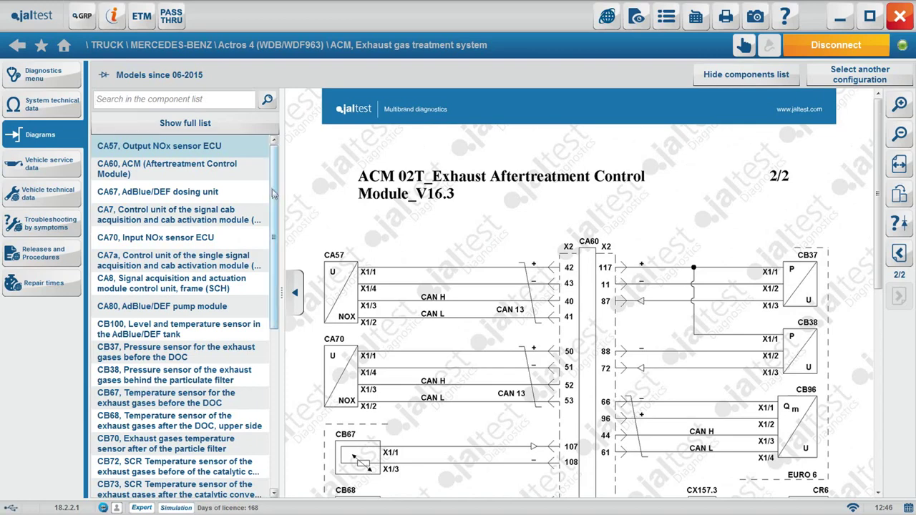
mouse_move(273, 194)
mouse_down()
mouse_move(273, 368)
mouse_move(273, 192)
mouse_up()
click(174, 95)
text(SENSOR)
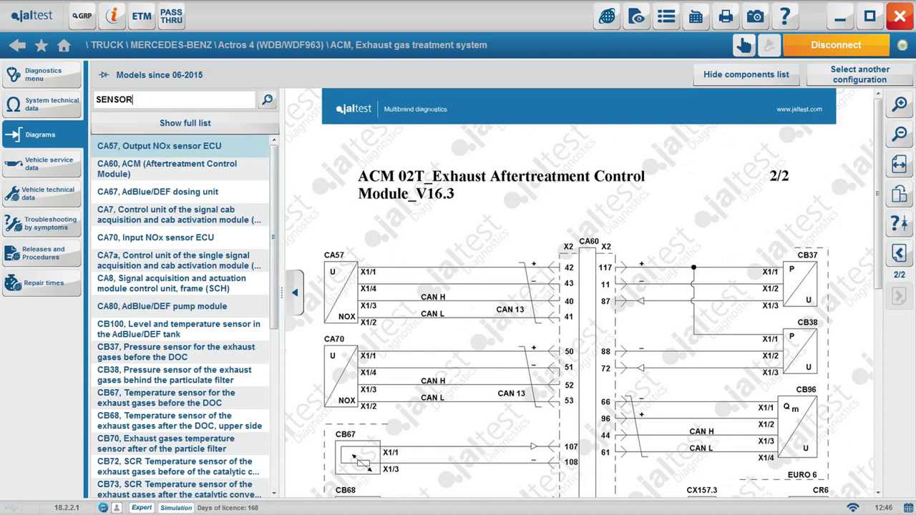
click(264, 103)
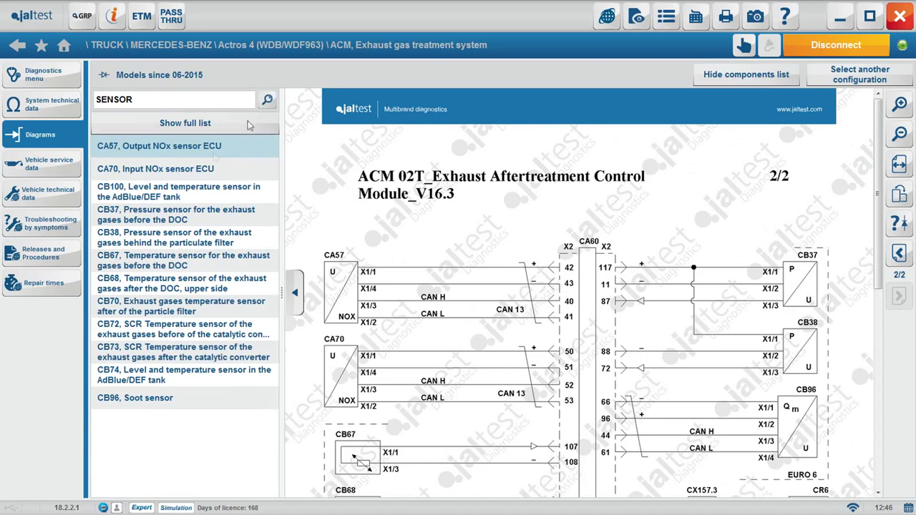
Locate CA57 Output NOx sensor ECU in the diagram and review its information
click(212, 154)
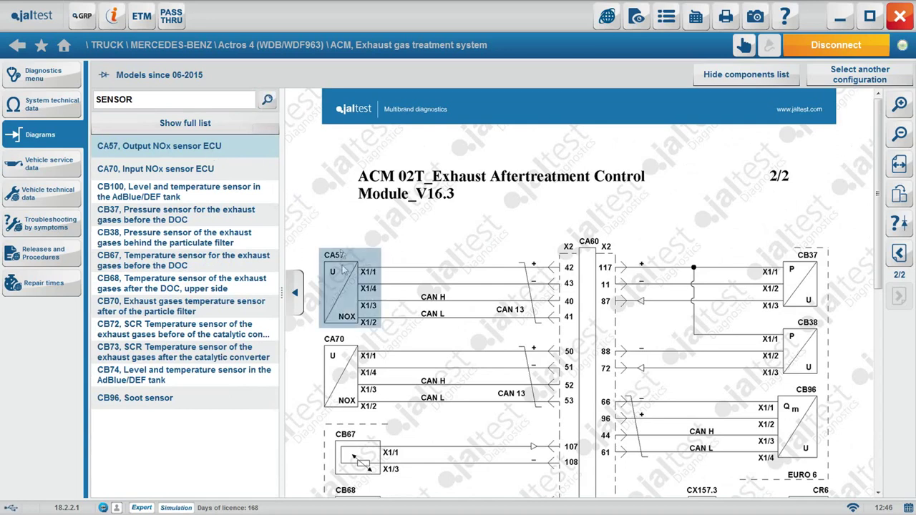
mouse_move(347, 287)
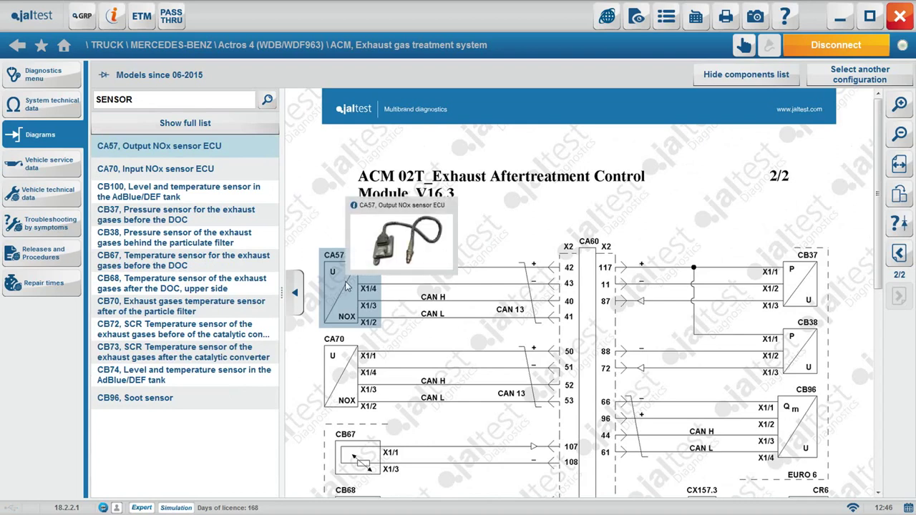
click(346, 286)
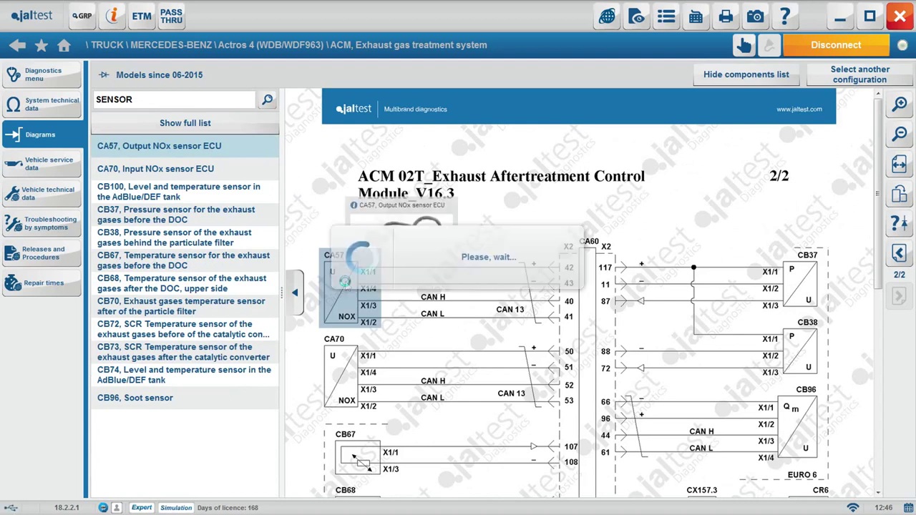
scroll(626, 143, down, 1)
click(648, 138)
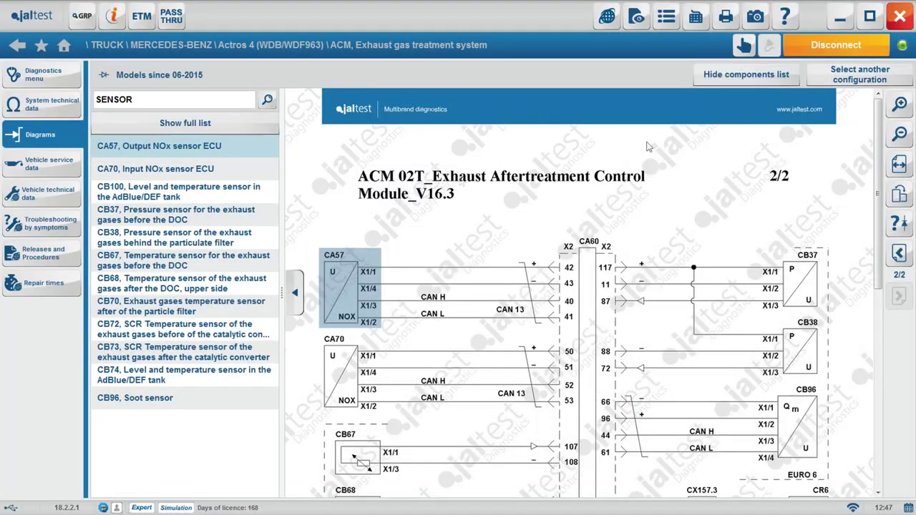
Load the Electronic architecture of communication bus diagram and scroll through its first page
click(859, 74)
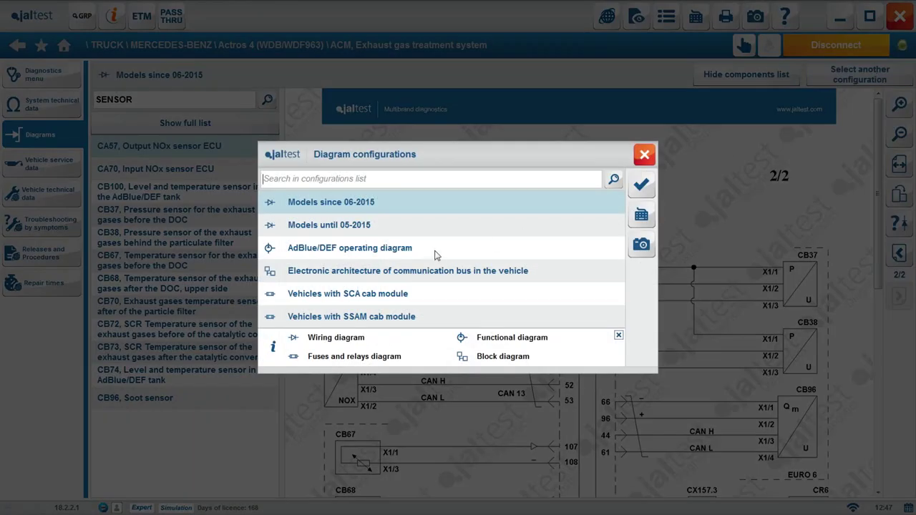
click(449, 273)
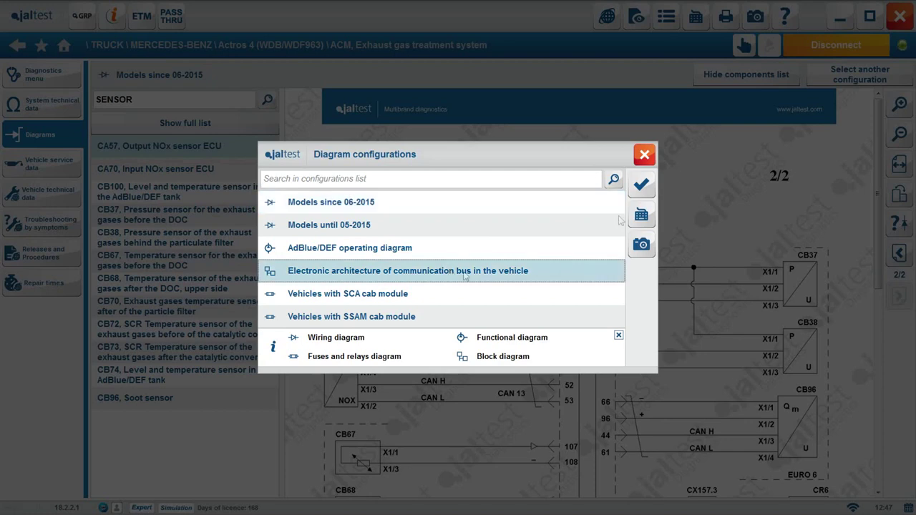
click(641, 184)
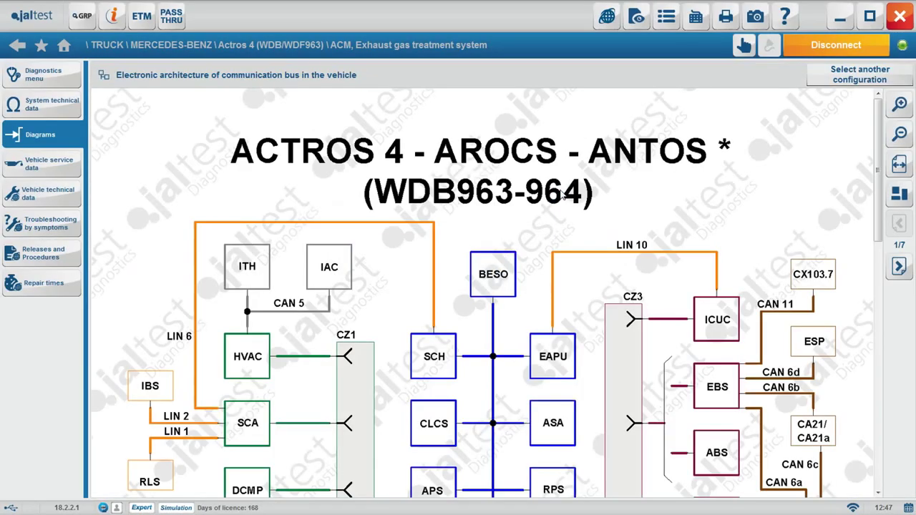
scroll(675, 246, down, 1)
scroll(702, 270, down, 2)
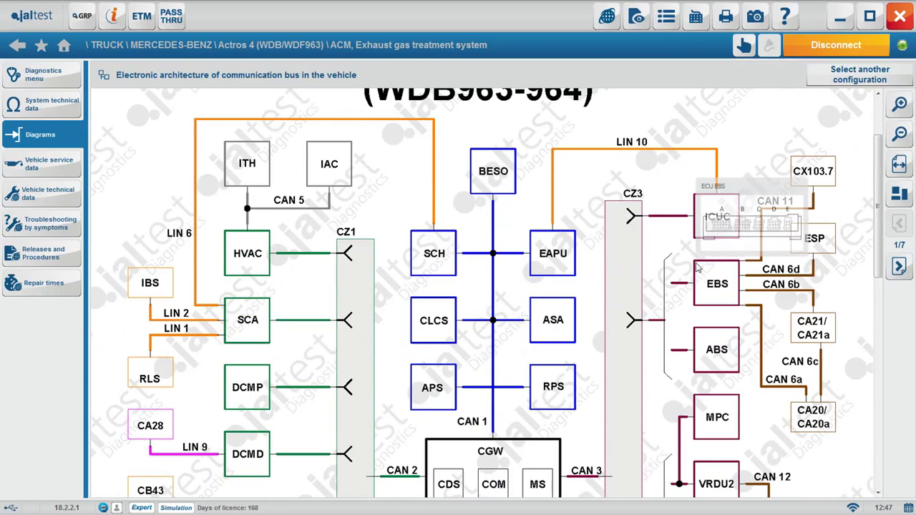
scroll(711, 393, down, 5)
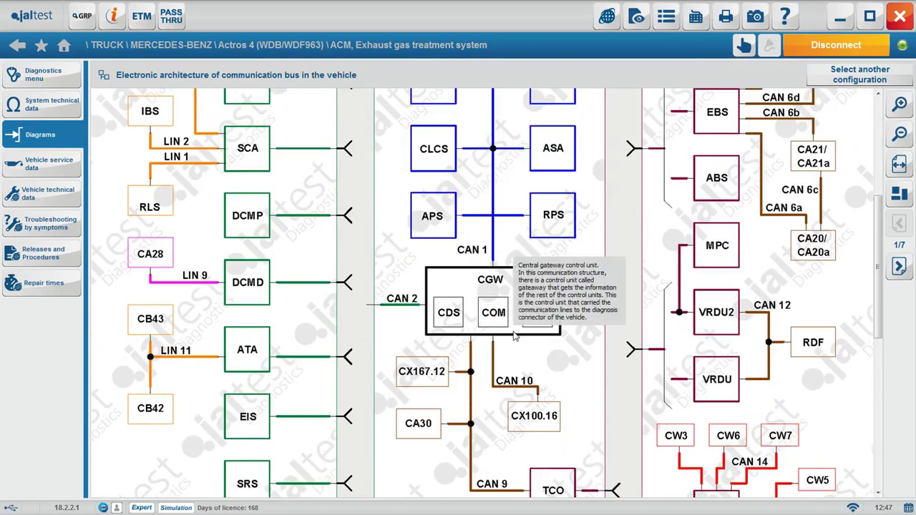
scroll(698, 349, down, 5)
scroll(698, 349, down, 7)
Page forward through the CAN bus technical release to page 4/7
click(902, 268)
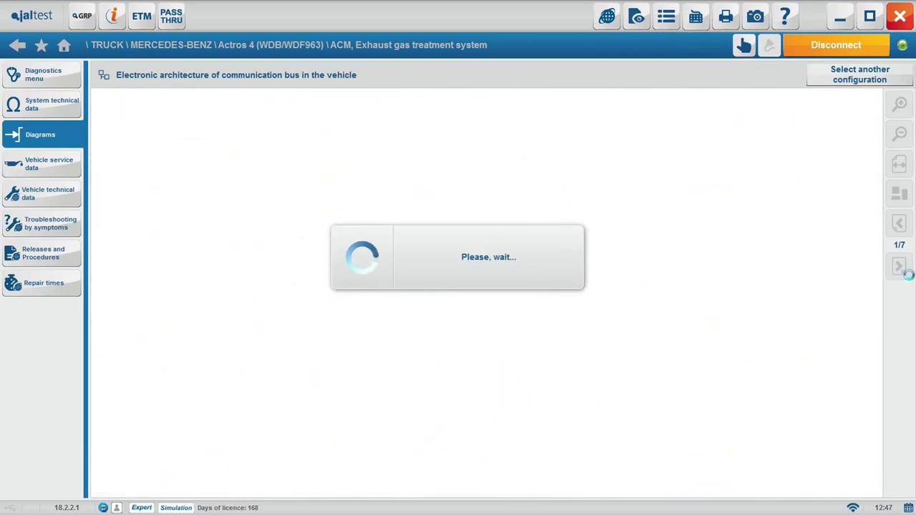
click(902, 267)
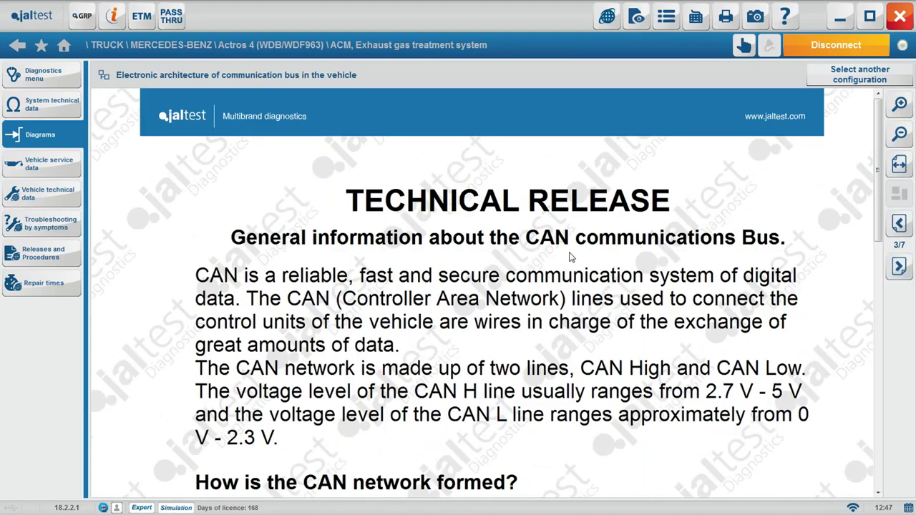
drag(879, 172, 880, 267)
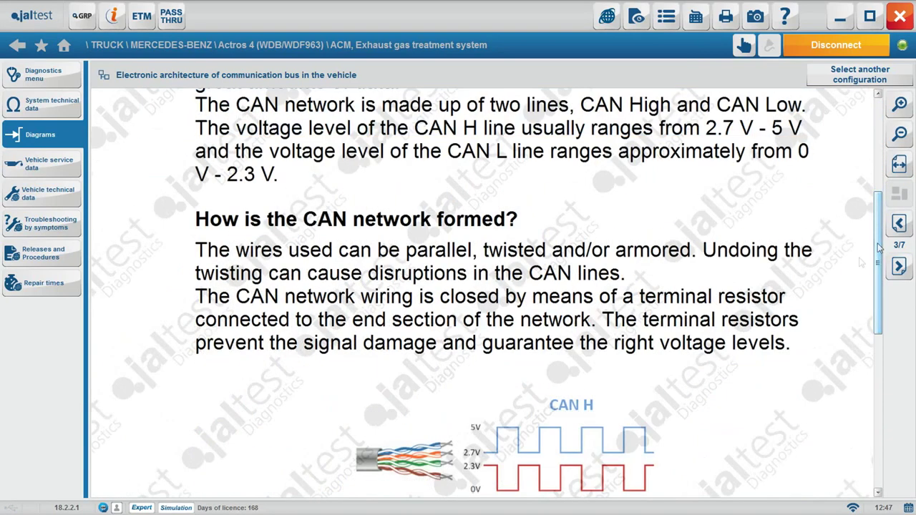
drag(879, 300, 876, 432)
click(899, 266)
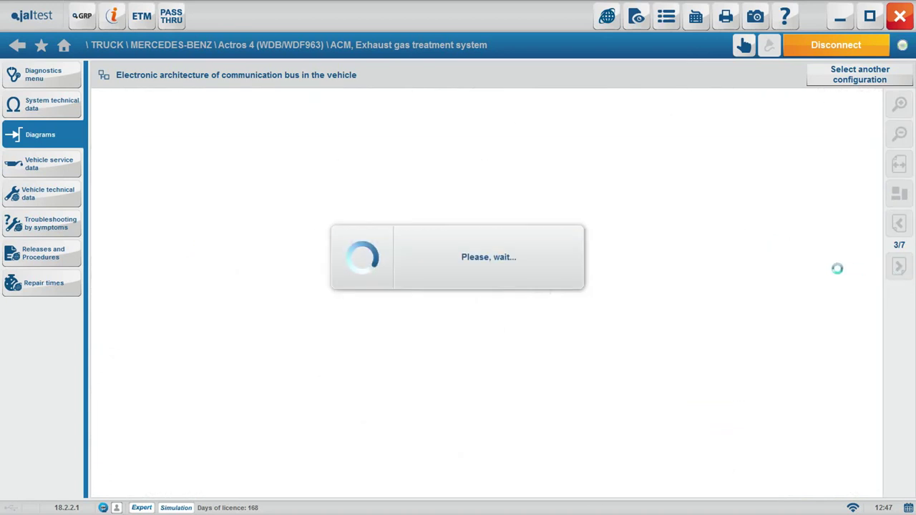
drag(880, 208, 878, 448)
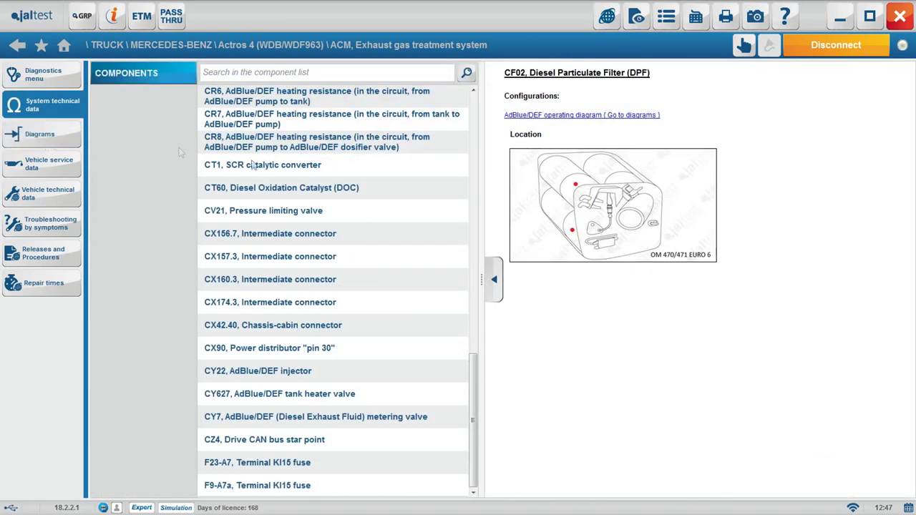
Load the Vehicles with SCA cab module fuse and relay diagram and view page 2/2's A1/A2 fuses
click(577, 114)
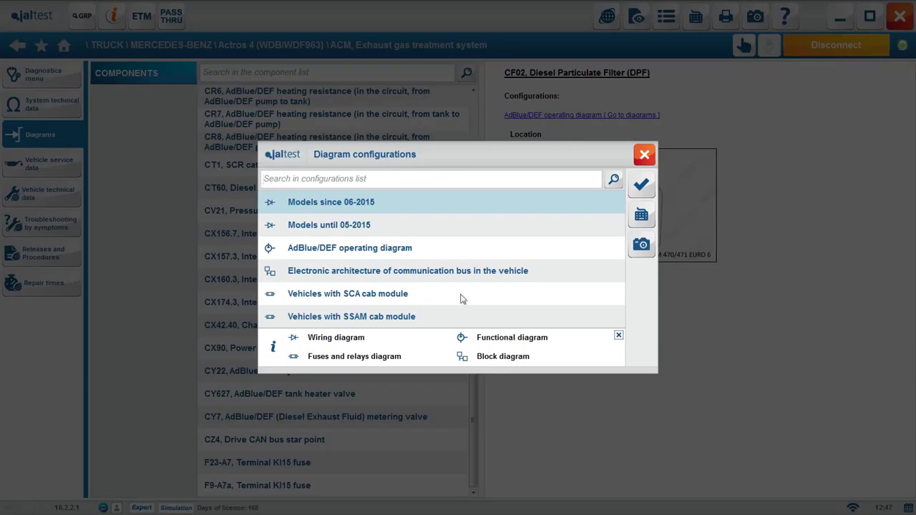
click(642, 186)
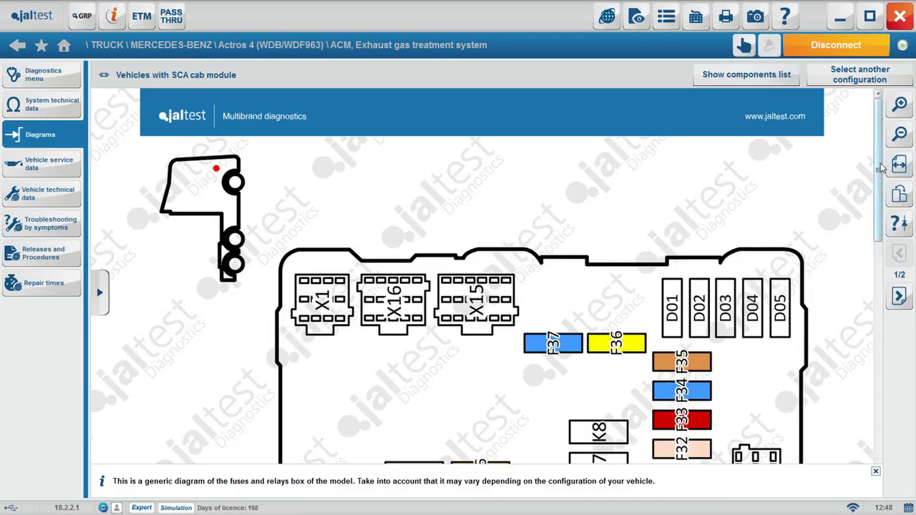
drag(881, 238, 840, 383)
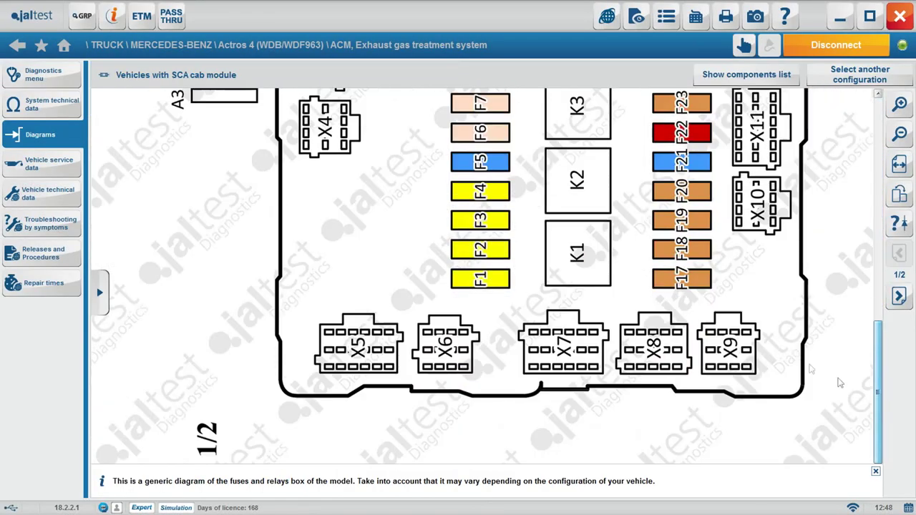
click(900, 297)
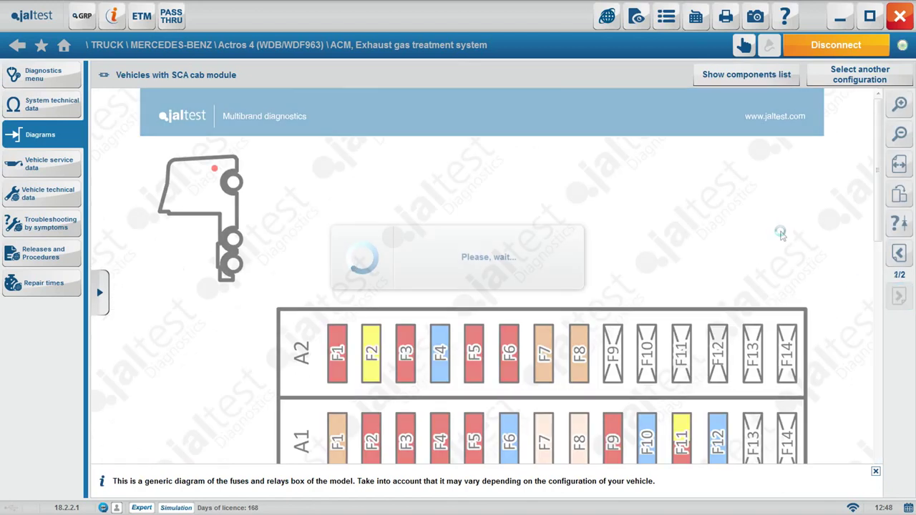
scroll(780, 225, down, 10)
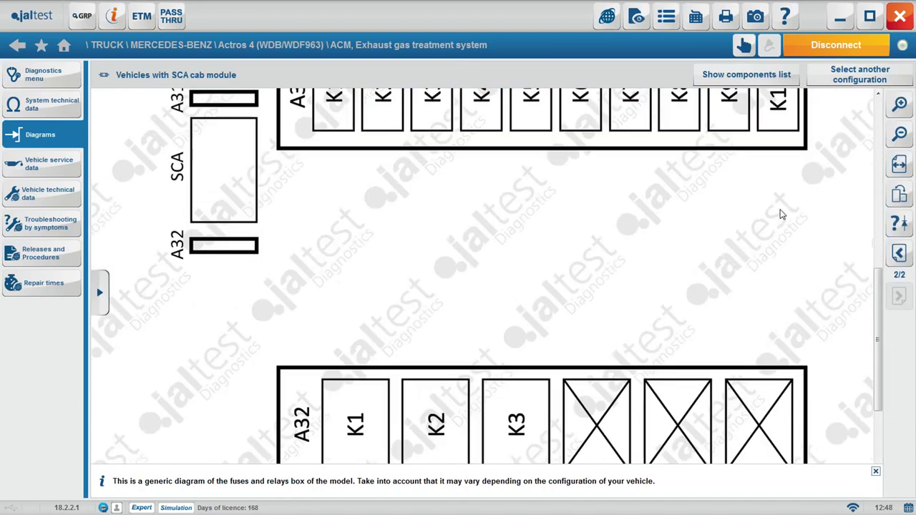
scroll(782, 214, down, 3)
scroll(781, 214, up, 12)
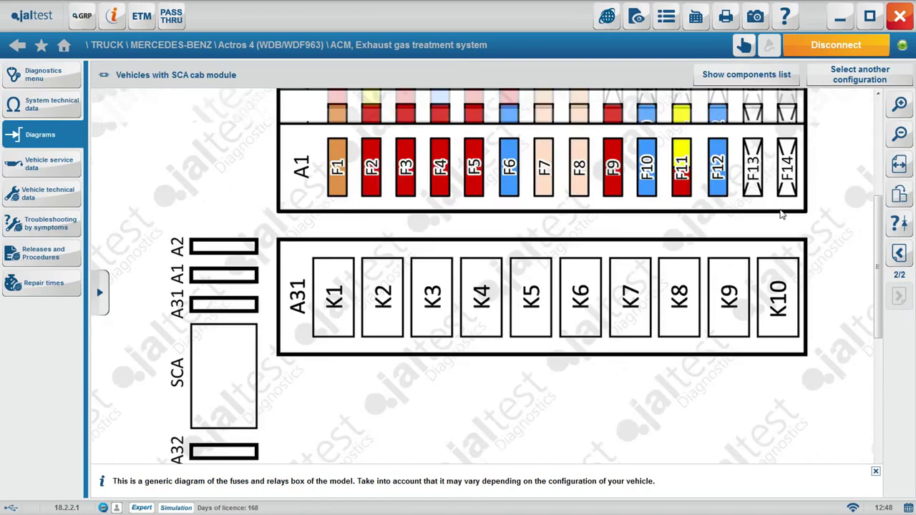
scroll(781, 214, up, 2)
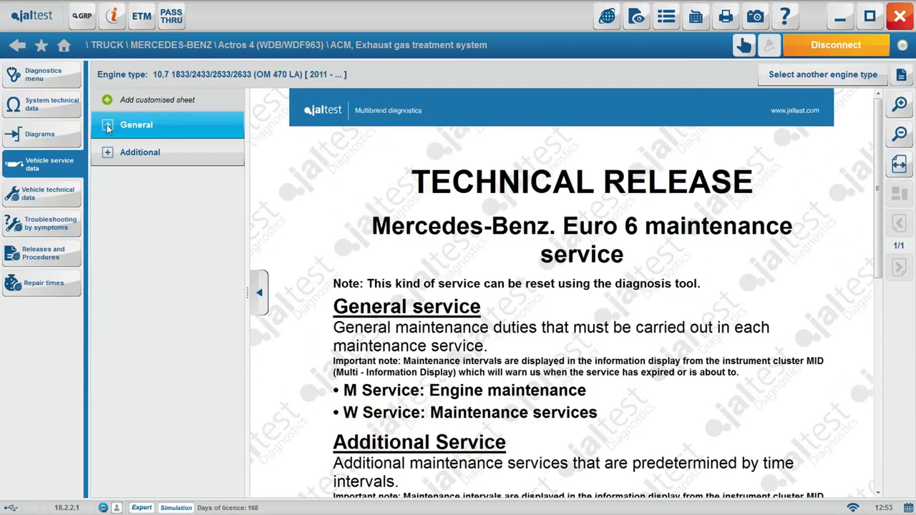
Tick the M-interval engine compartment tasks: fuel filter, engine oil and filter, and oil filtering element
click(107, 126)
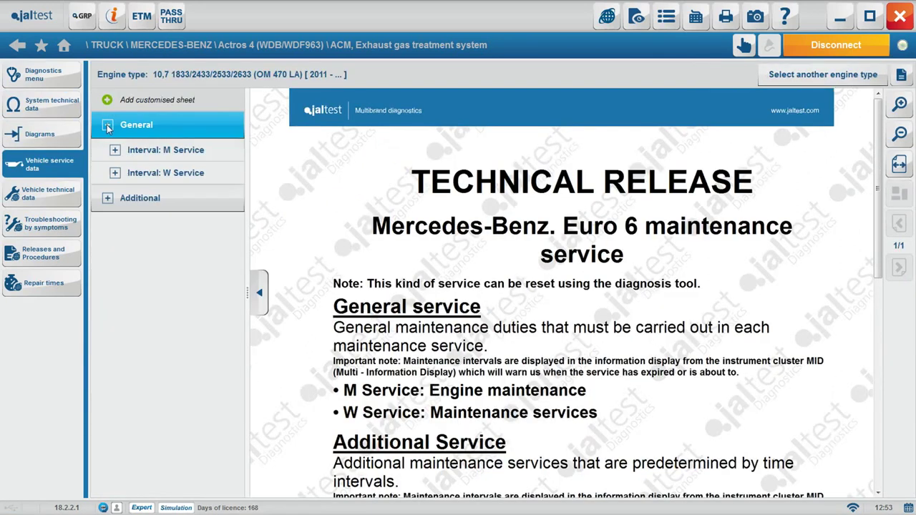
click(107, 198)
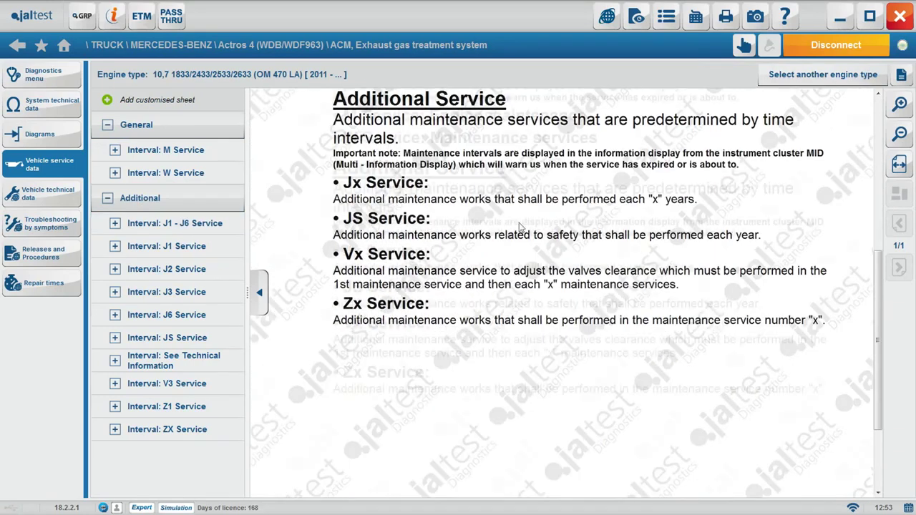
click(188, 152)
click(188, 175)
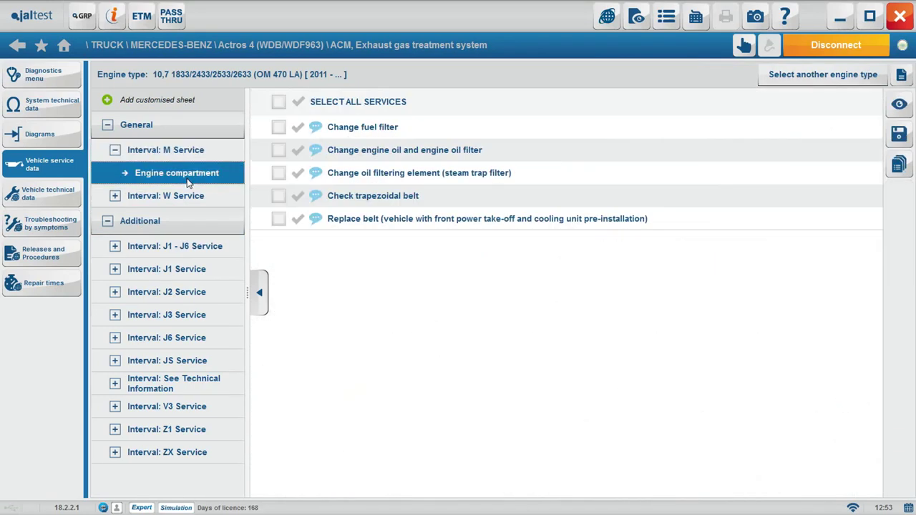
click(279, 127)
click(278, 149)
click(278, 172)
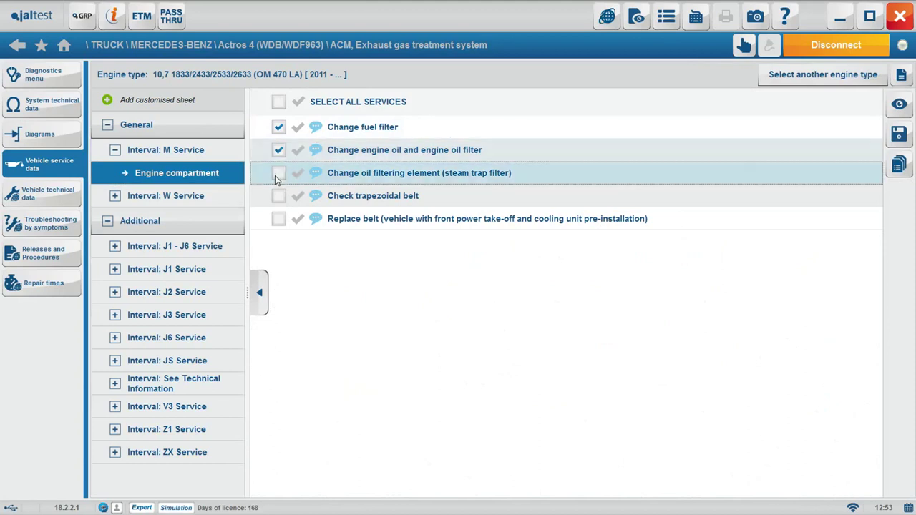
Tick the W-interval Chassis/Cabin checks for protection and roof aileron, and safety belts
click(115, 195)
click(139, 226)
click(278, 173)
click(279, 149)
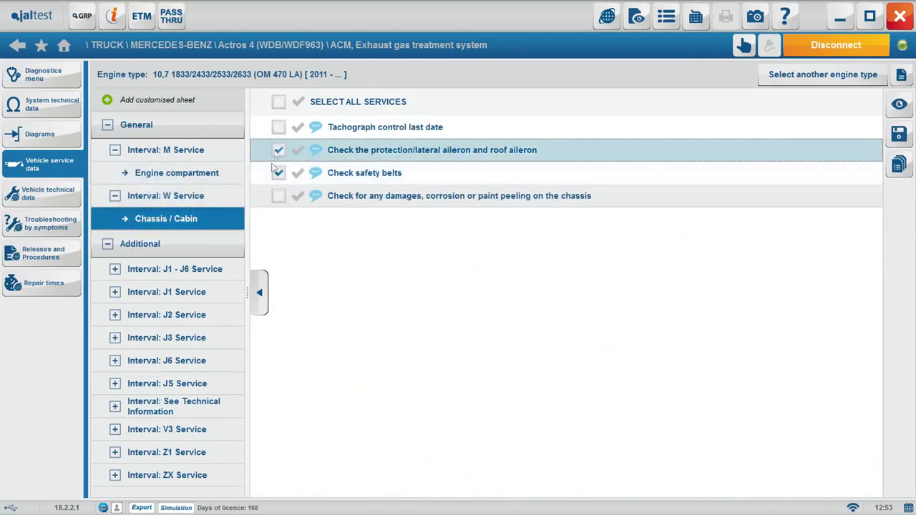
Tick the J2 tilt-system oil and cardan crossjoint greasing tasks, adding a 'Replace oil' comment
click(115, 315)
click(174, 366)
click(279, 174)
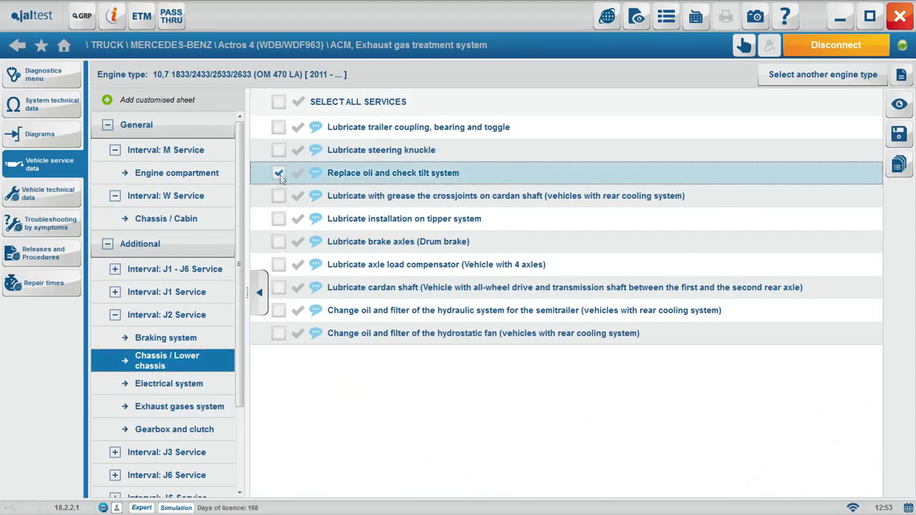
click(278, 197)
click(316, 174)
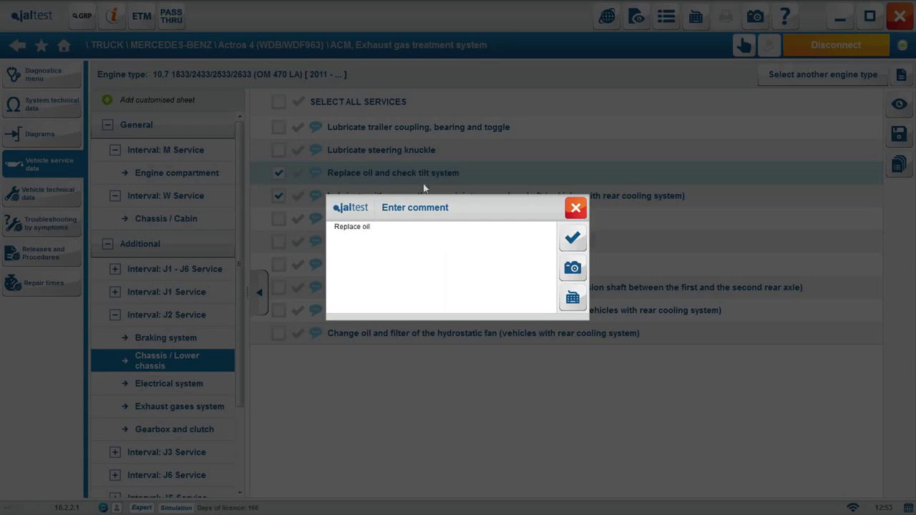
click(572, 238)
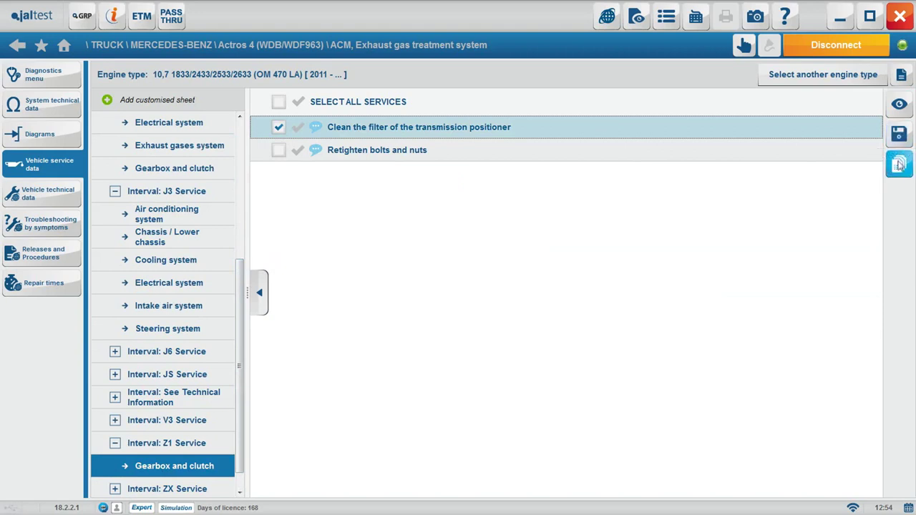
click(899, 105)
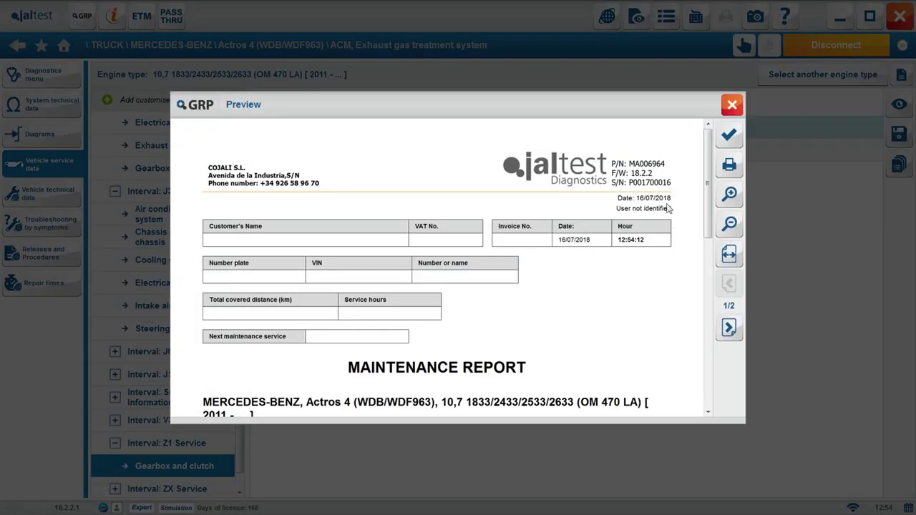
scroll(667, 236, down, 5)
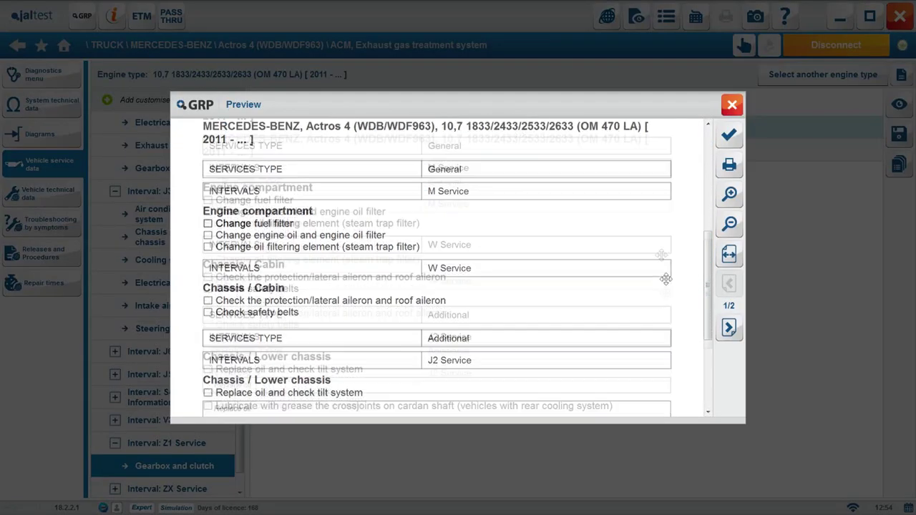
scroll(665, 278, down, 5)
click(728, 327)
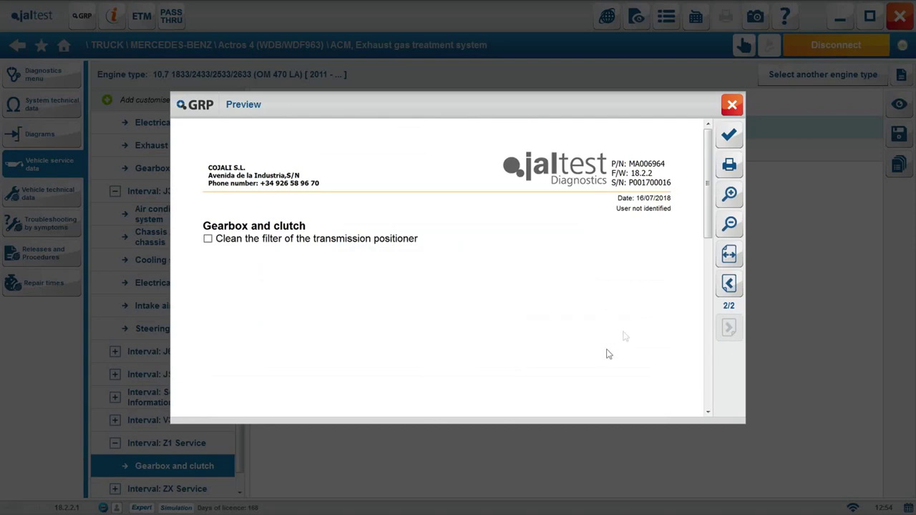
click(736, 143)
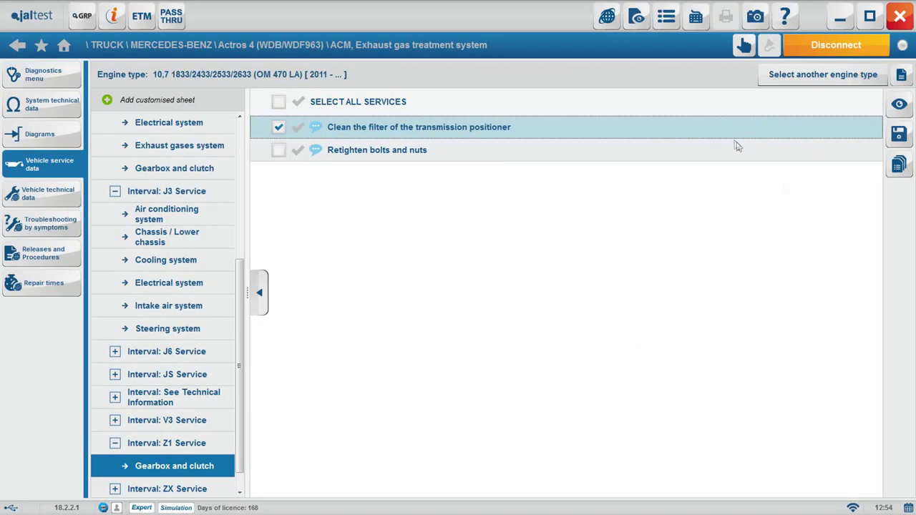
Browse the adjustments and tolerances, valve clearances and engine Specifications, then request another engine type
click(43, 193)
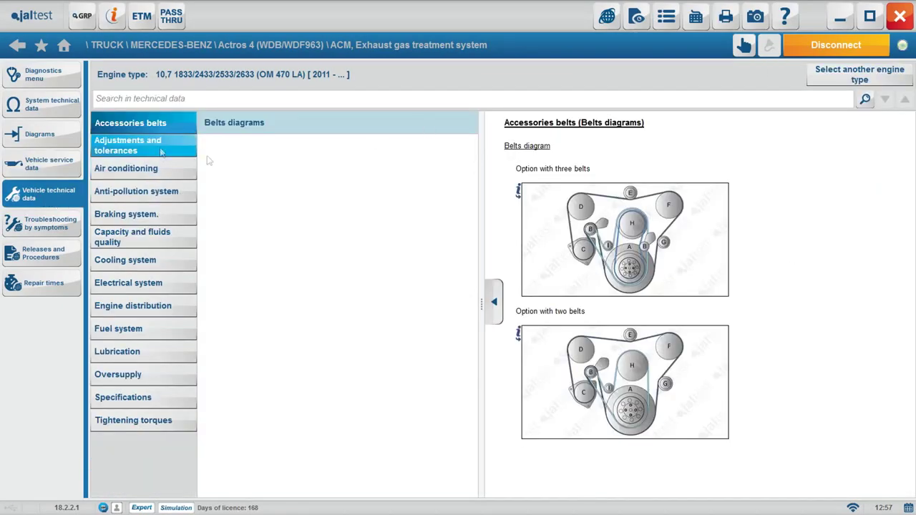
click(144, 146)
scroll(885, 206, down, 3)
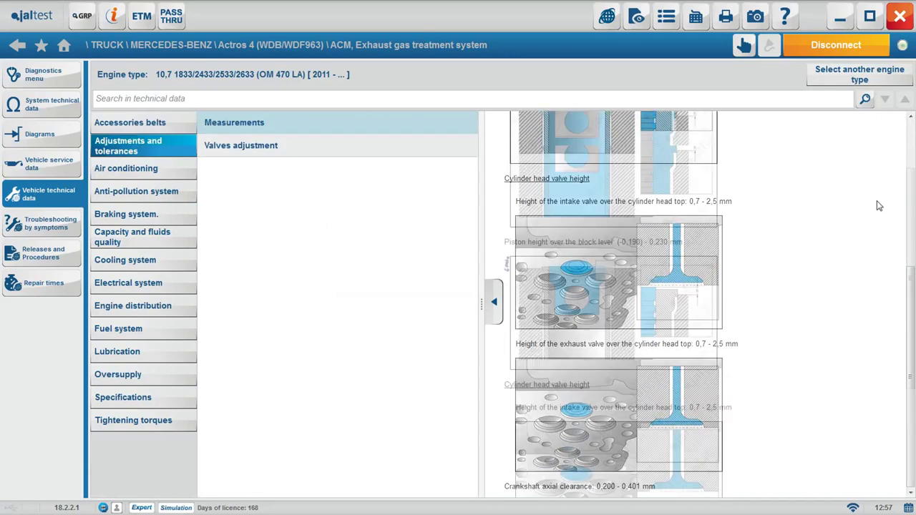
click(248, 155)
click(123, 397)
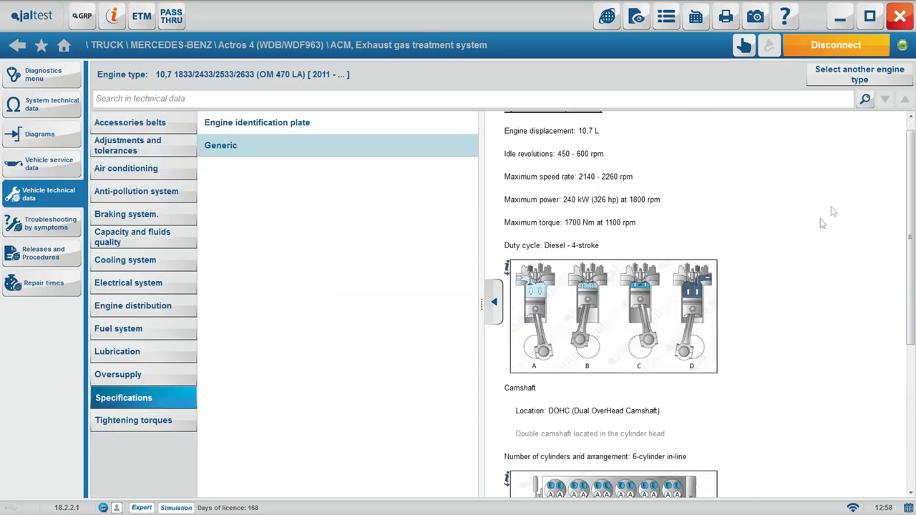
click(860, 74)
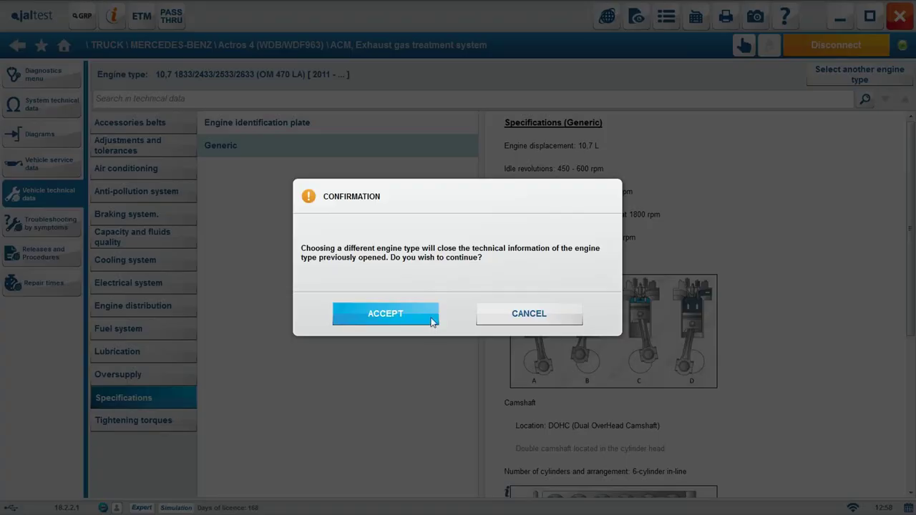
Accept the prompt and switch the technical data to the 7,7 OM 936 LA engine
click(434, 315)
scroll(594, 235, down, 10)
click(632, 188)
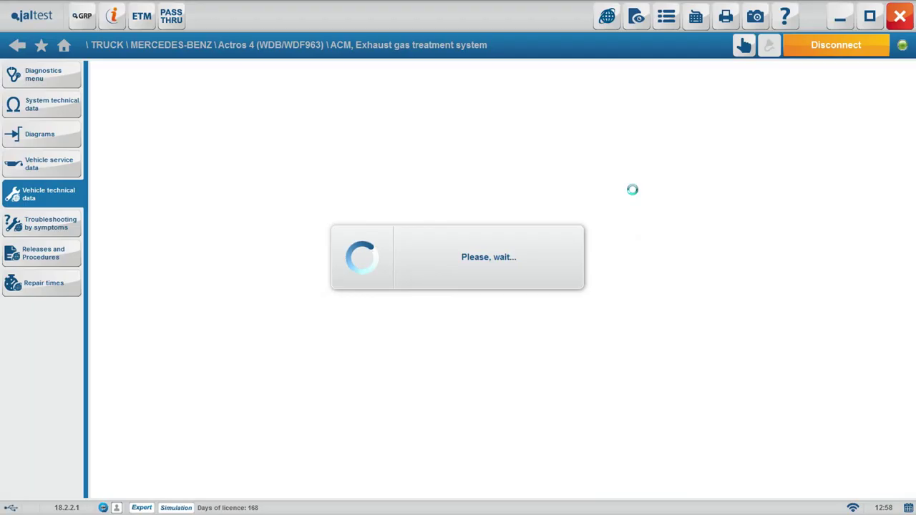
Review distribution, fuel, lubrication, adjustment, capacity, AdBlue/DEF and coolant data for the new engine
click(160, 147)
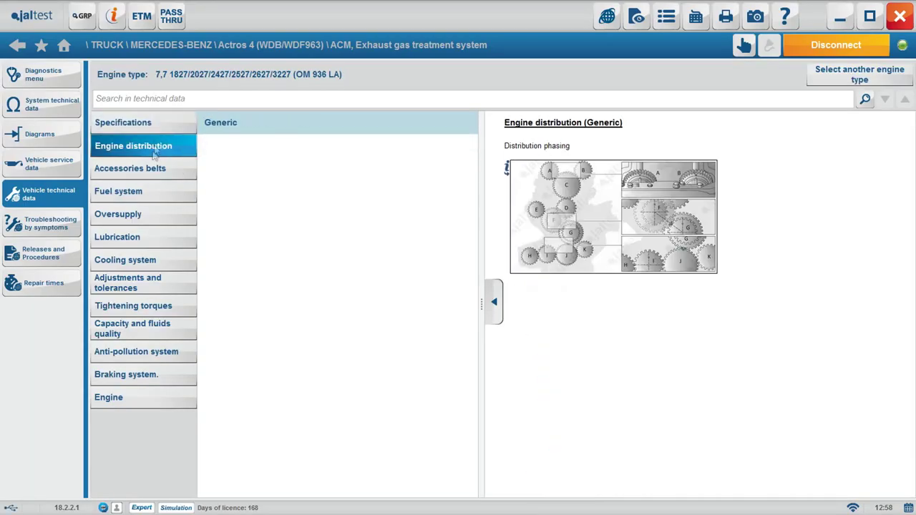
click(154, 191)
click(155, 230)
click(177, 279)
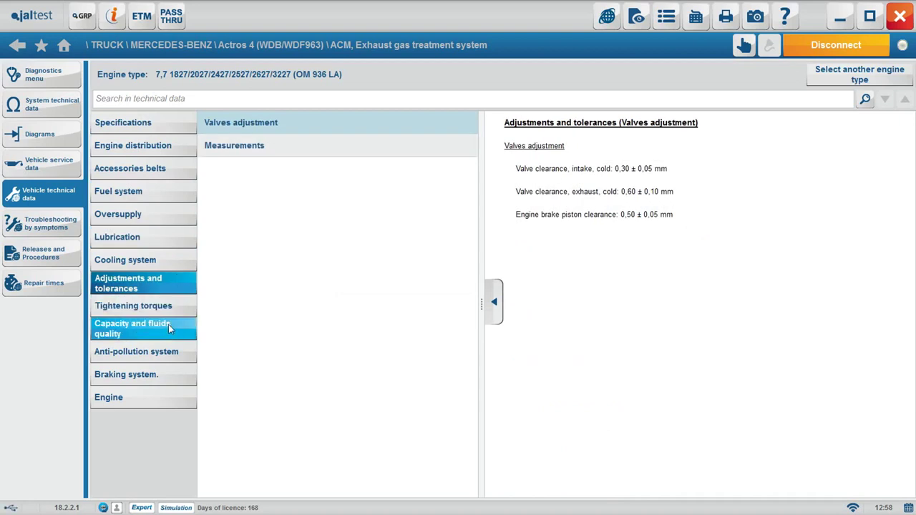
click(168, 327)
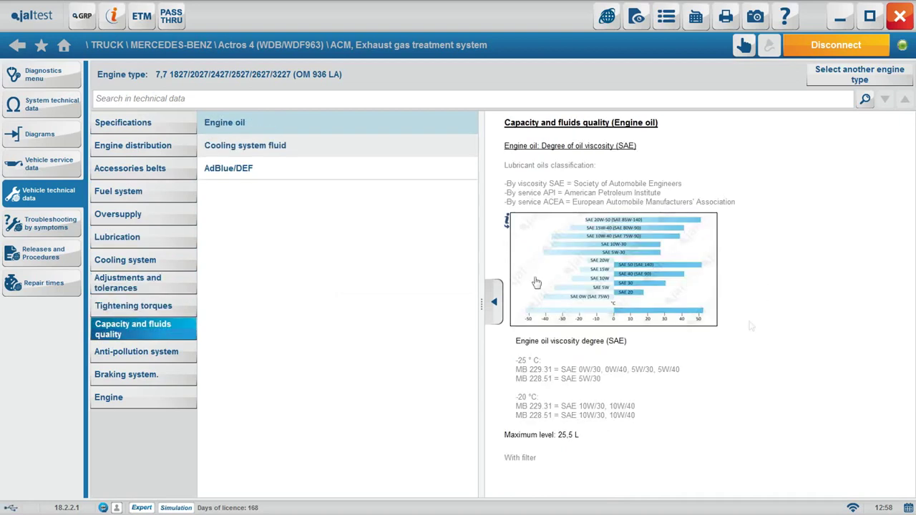
click(210, 173)
click(257, 146)
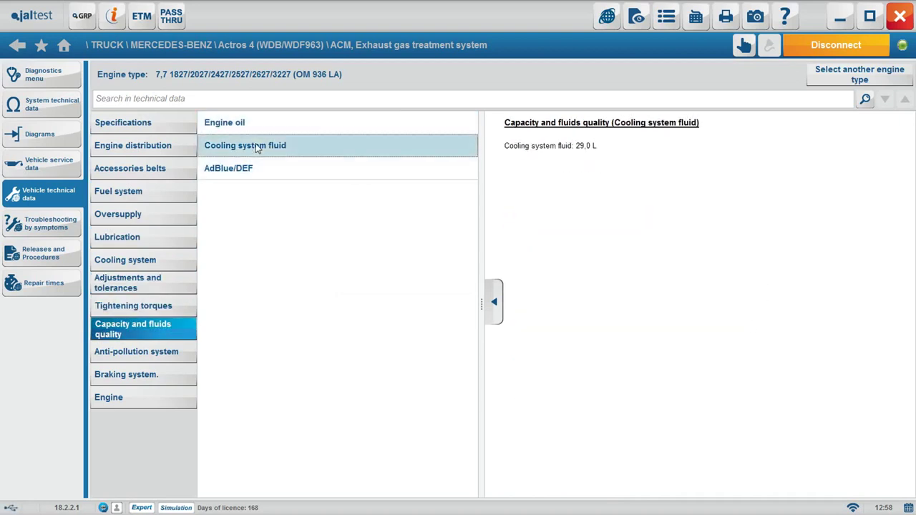
Check the anti-pollution data and the engine block, crankshaft and piston dimensions
click(178, 358)
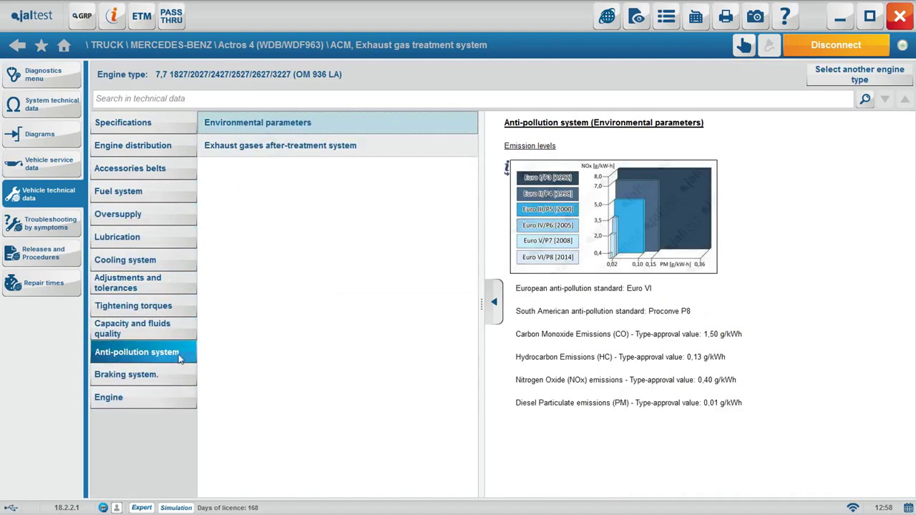
click(164, 396)
click(267, 156)
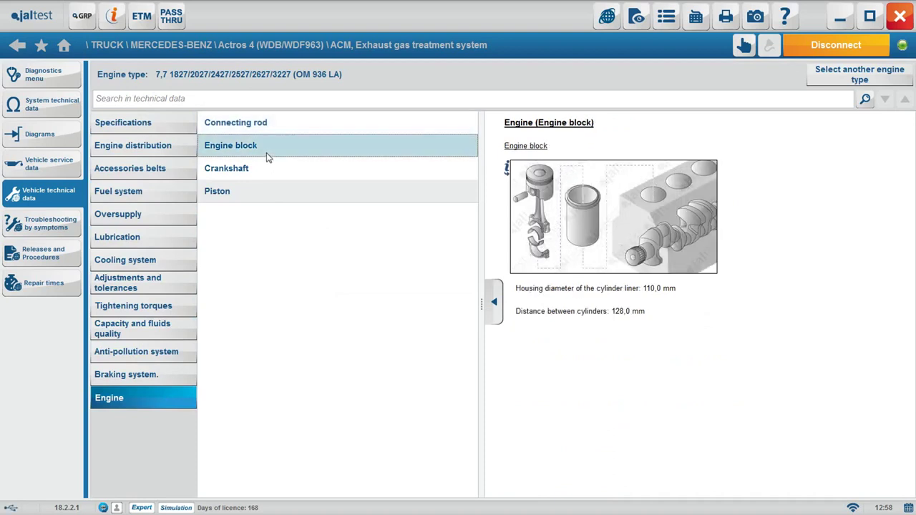
click(271, 170)
click(284, 192)
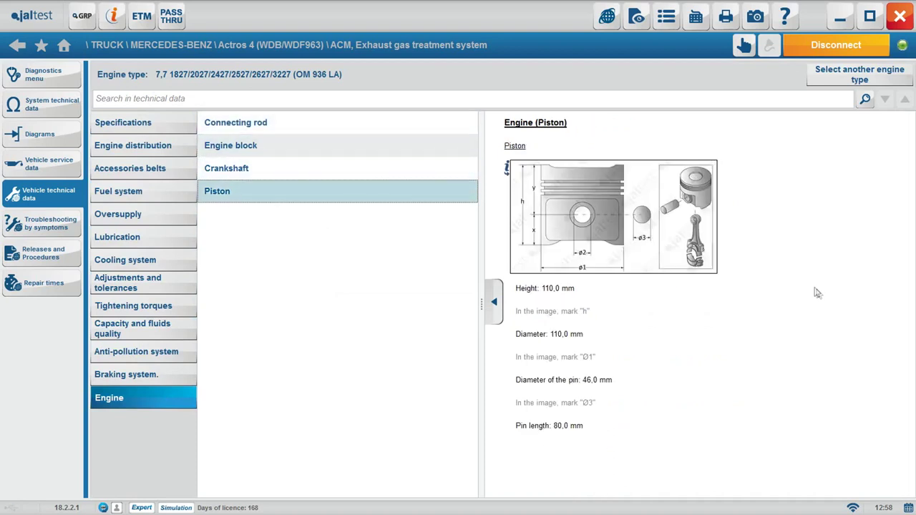
Show the excessive AdBlue/DEF consumption procedure with steps 1.1 and 2 expanded and check marks on
click(28, 219)
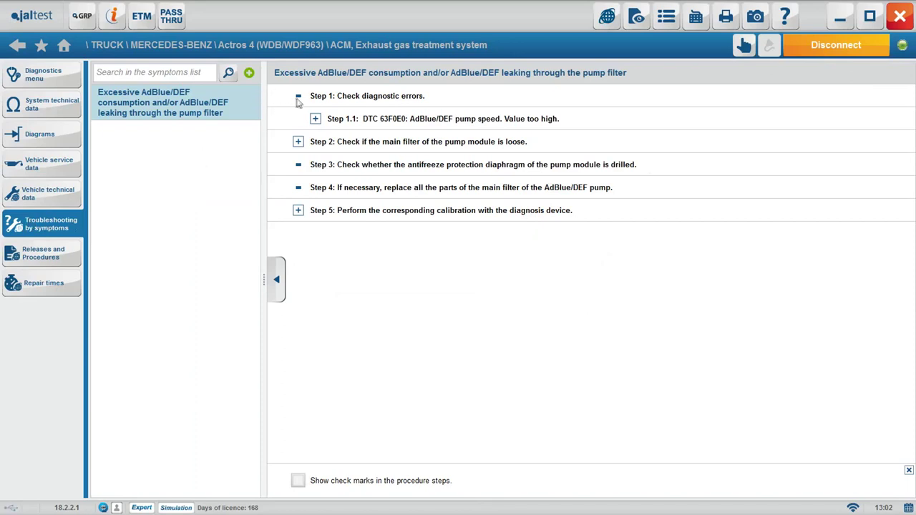
click(315, 119)
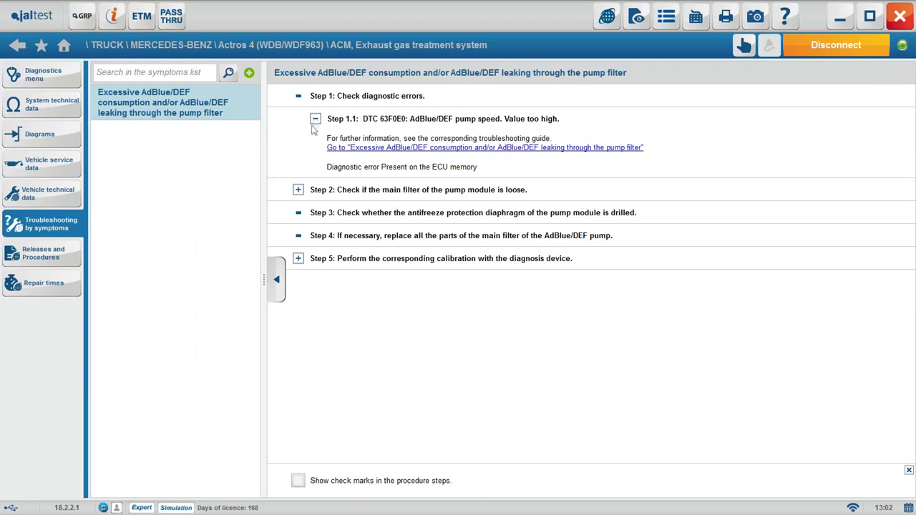
click(298, 189)
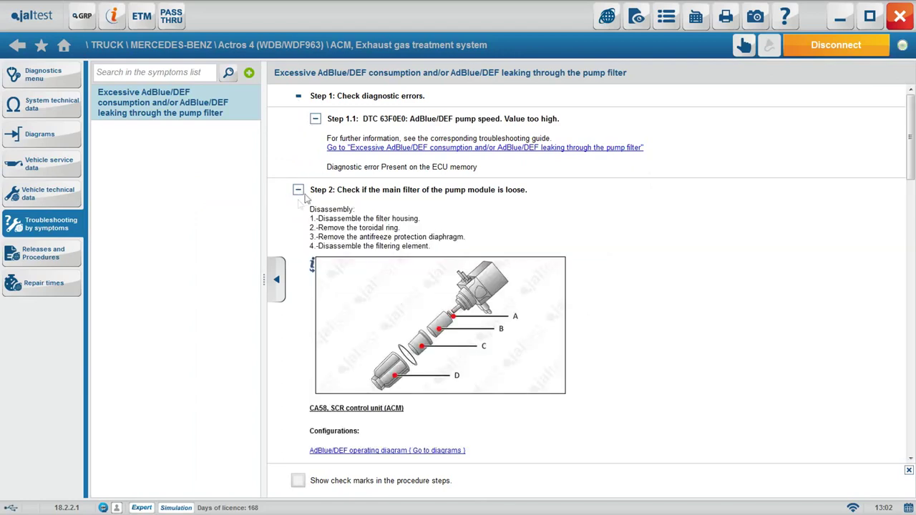
scroll(344, 176, down, 6)
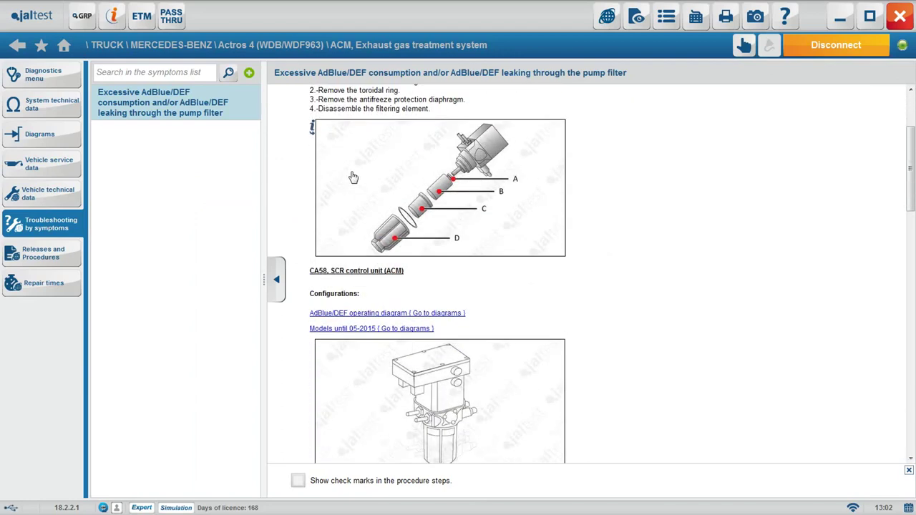
scroll(351, 180, down, 18)
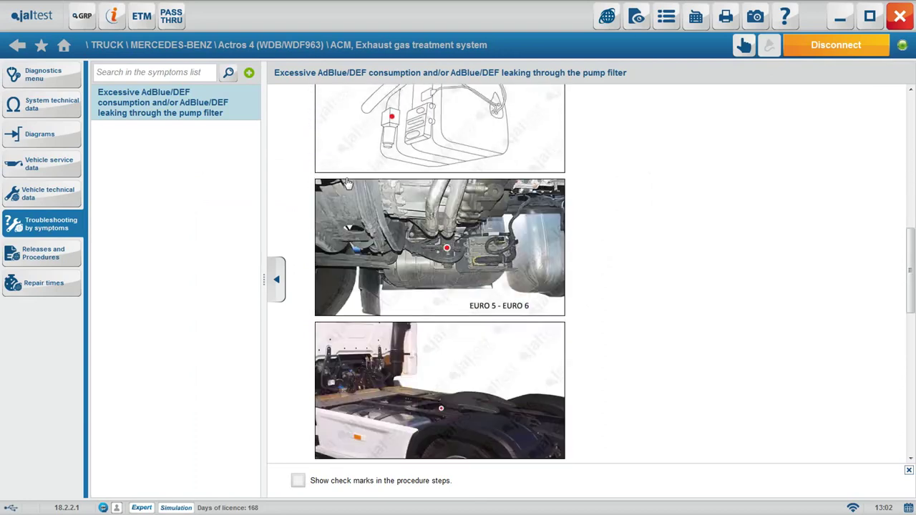
scroll(349, 183, down, 15)
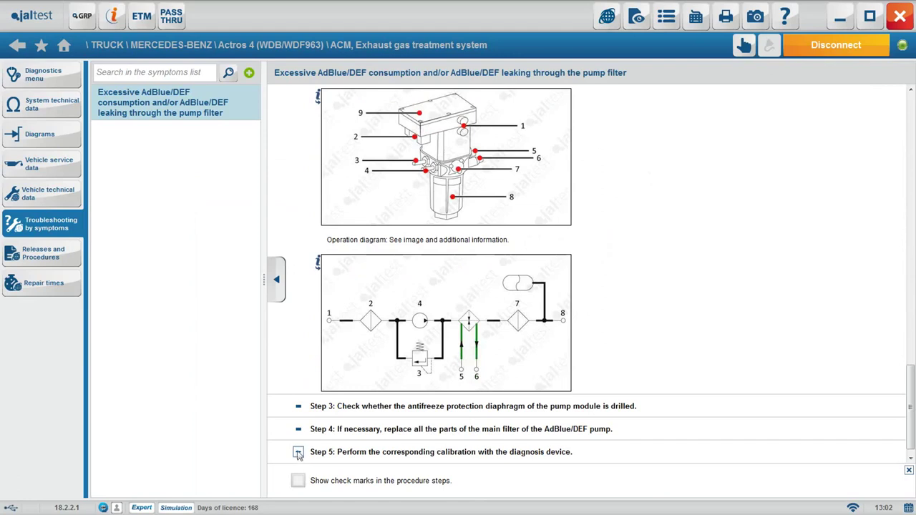
scroll(348, 415, down, 1)
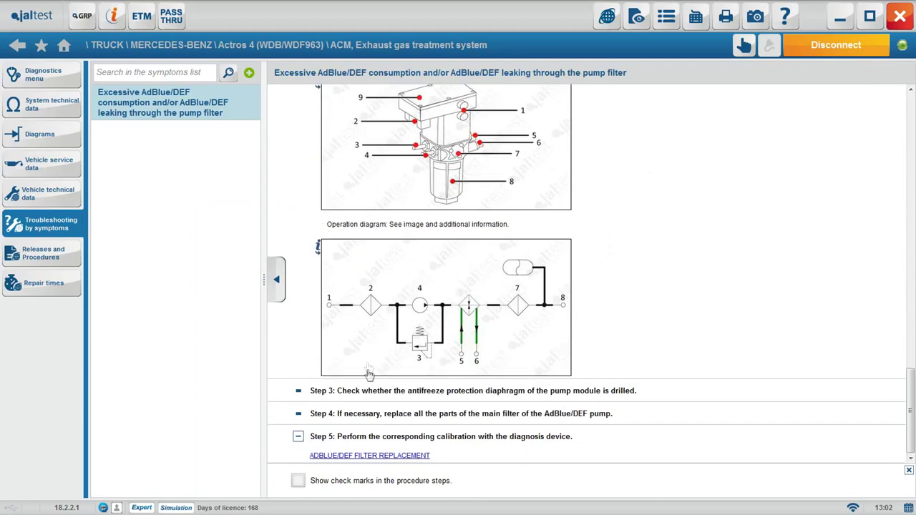
click(298, 482)
scroll(310, 377, up, 20)
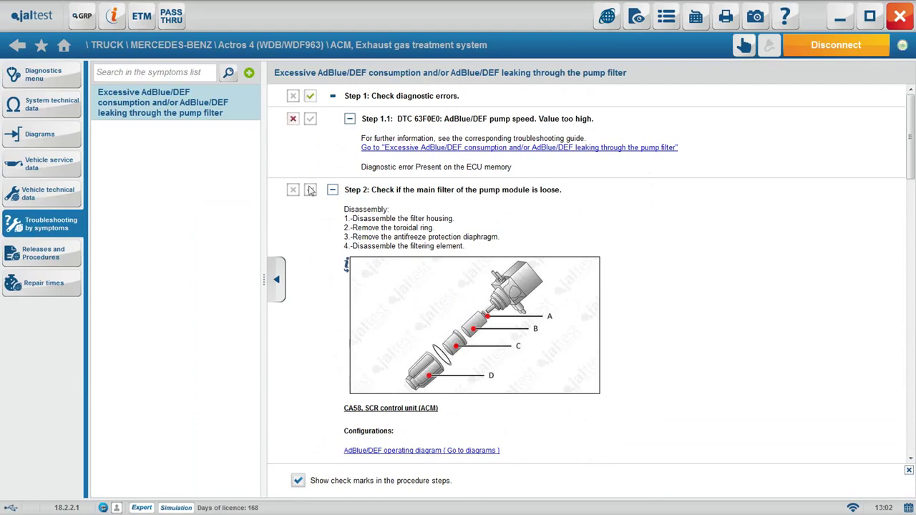
scroll(313, 255, down, 20)
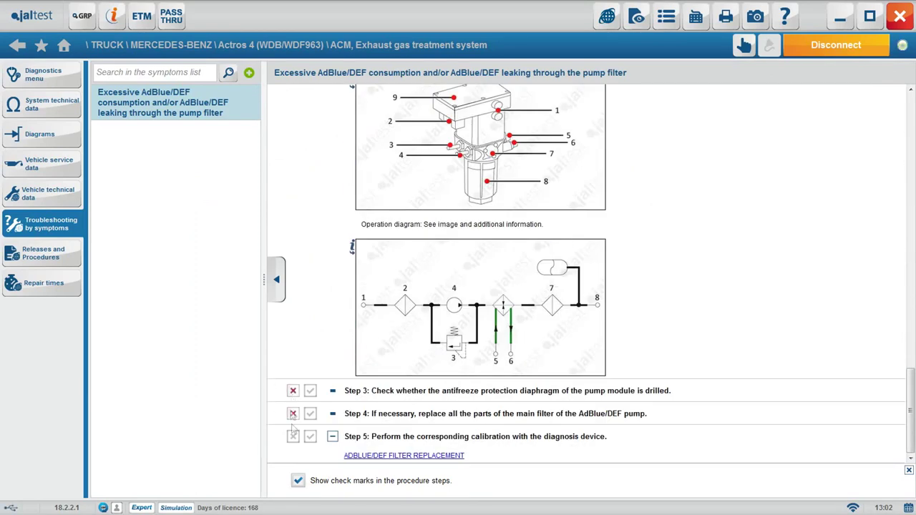
scroll(321, 166, up, 10)
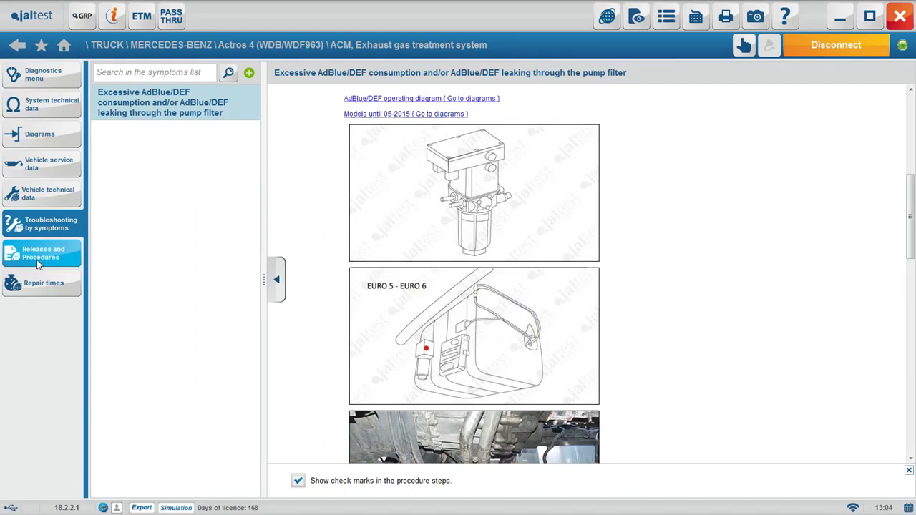
Read both pages of the General indications about AdBlue/DEF release
click(40, 264)
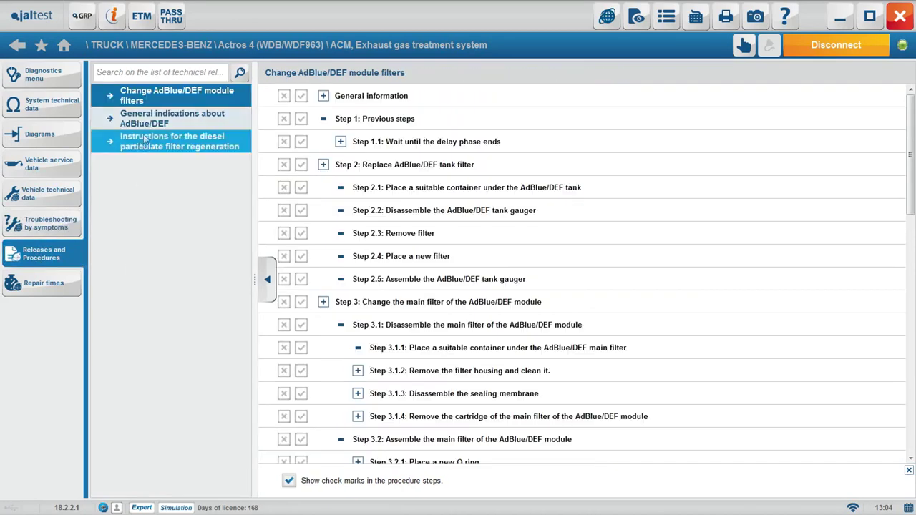
click(164, 121)
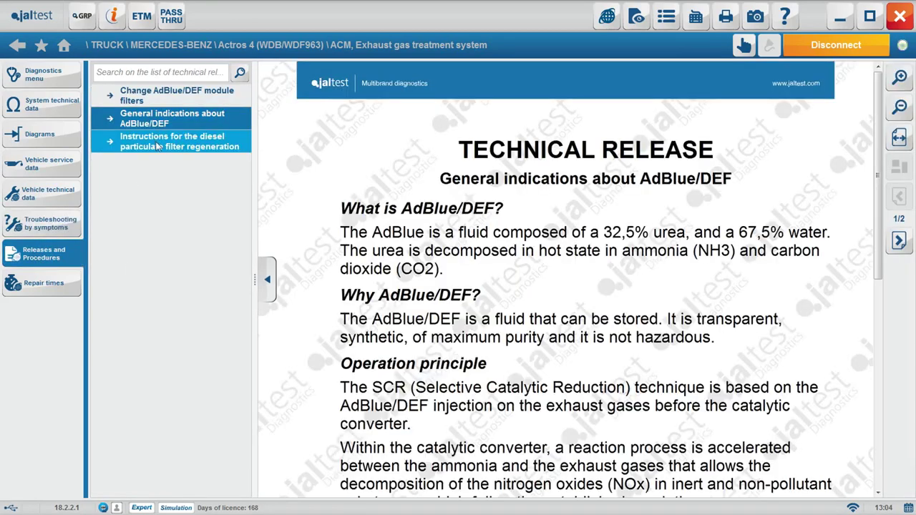
scroll(599, 180, down, 10)
click(899, 241)
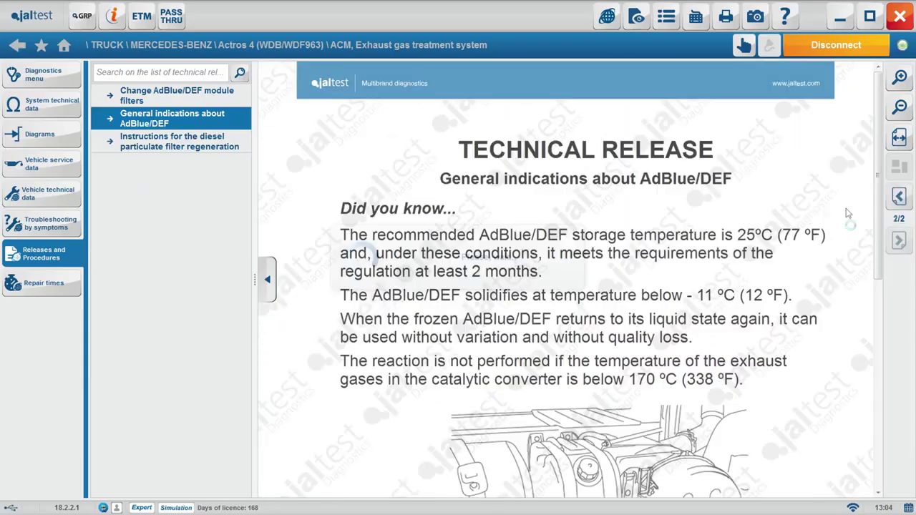
scroll(848, 213, down, 5)
scroll(712, 169, up, 7)
Read the particulate filter regeneration release, then view the Change AdBlue/DEF module filters steps
click(213, 146)
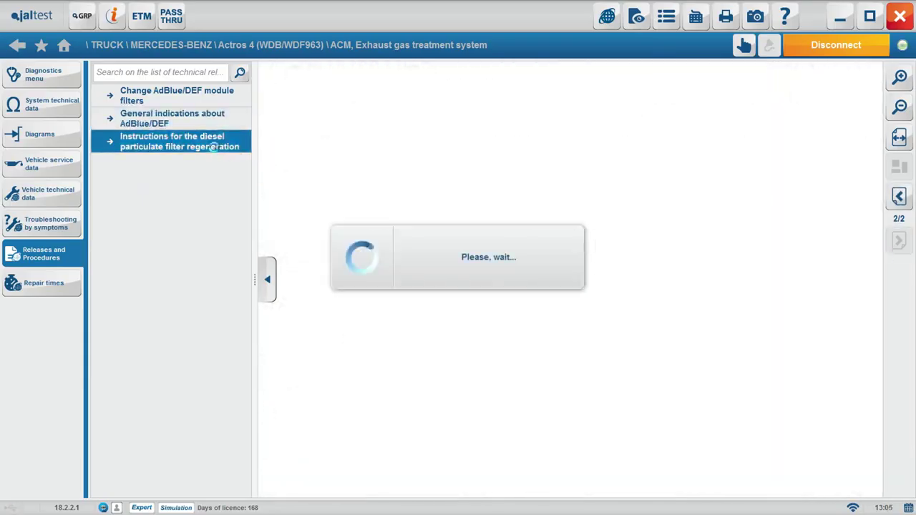
scroll(838, 229, down, 5)
click(899, 240)
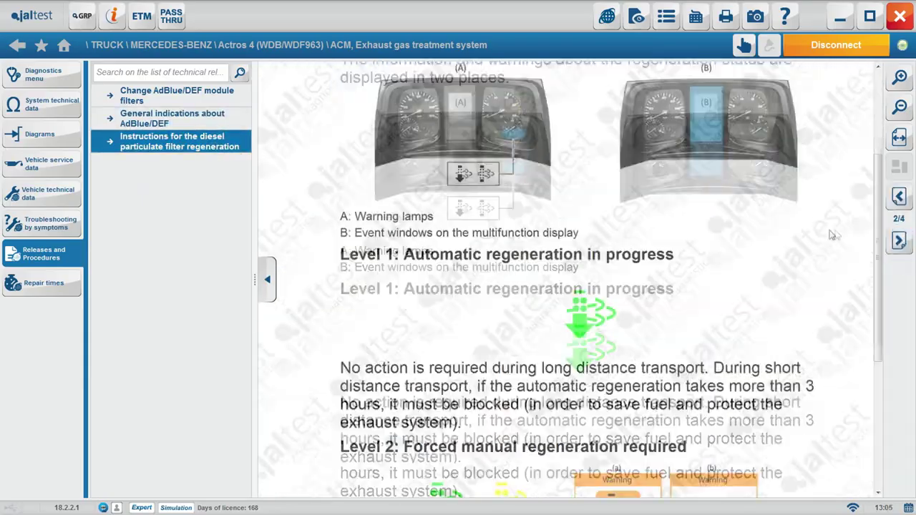
scroll(832, 234, down, 15)
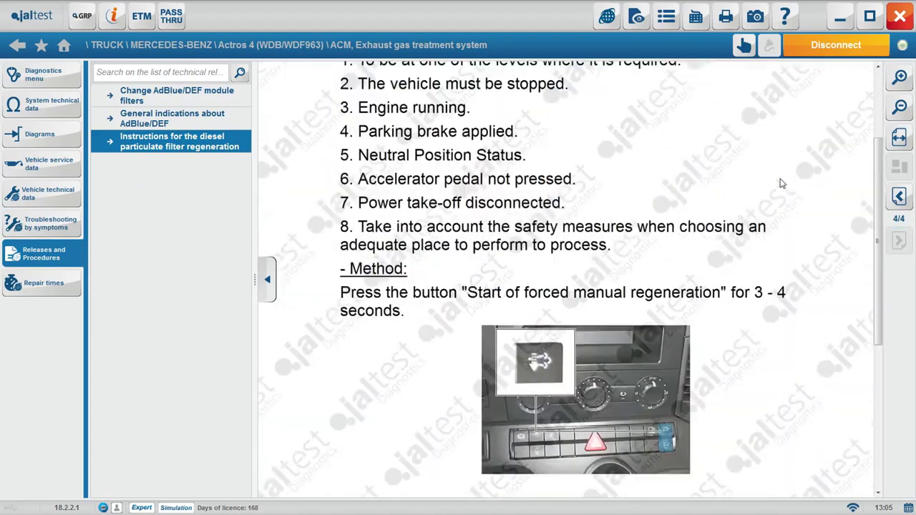
scroll(782, 183, up, 5)
click(177, 95)
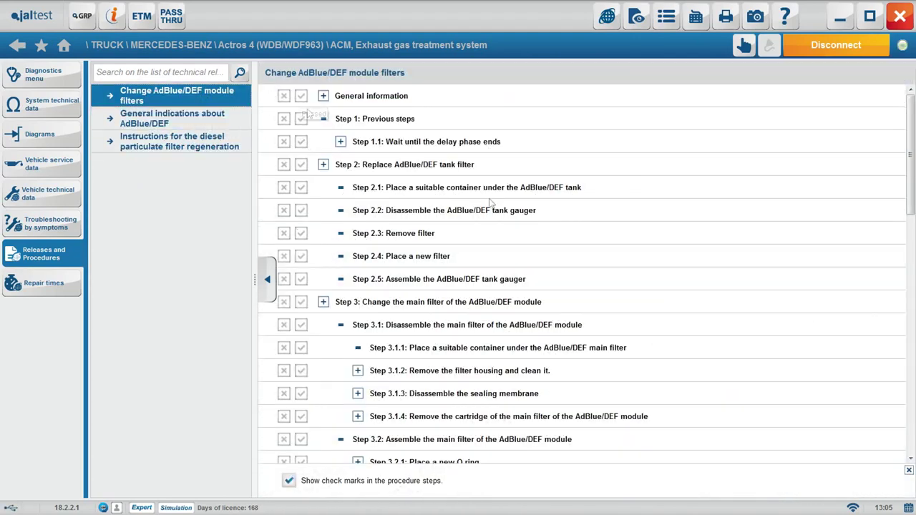
mouse_move(912, 100)
mouse_down()
mouse_move(912, 344)
mouse_move(912, 107)
mouse_up()
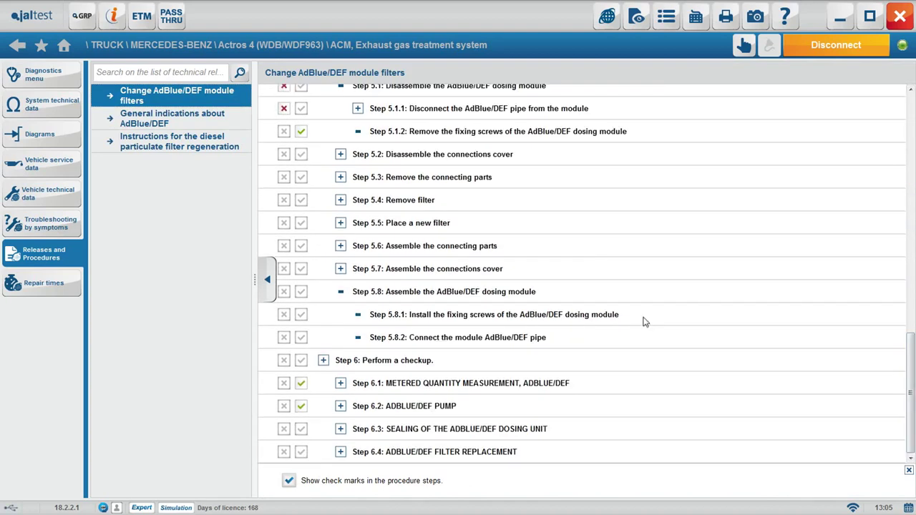
In the repair times list, view and close the power take-off task details
click(66, 283)
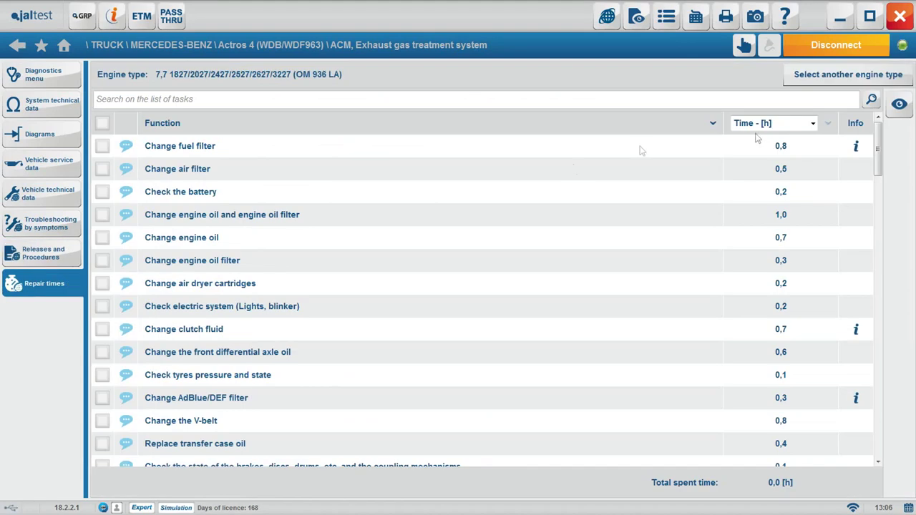
drag(882, 143, 878, 401)
click(874, 398)
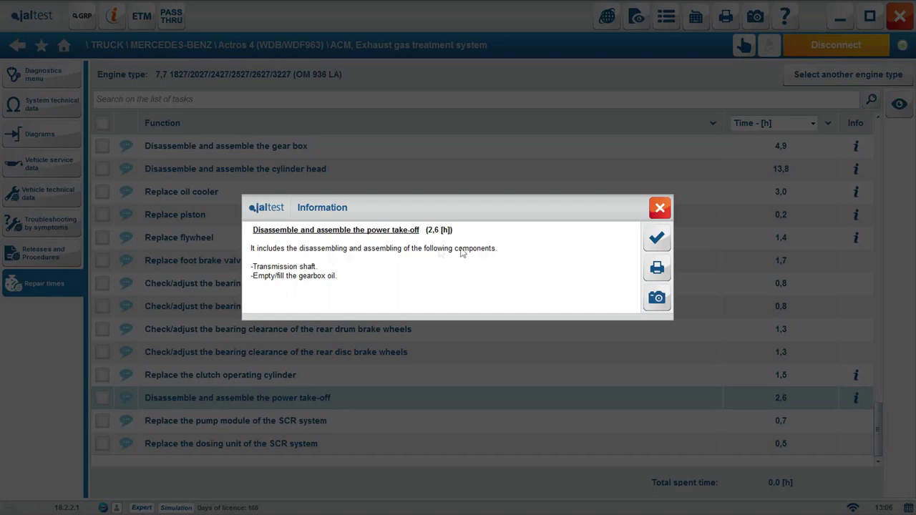
click(659, 210)
drag(883, 427, 880, 129)
Tick fuel filter, engine oil filter, transfer case oil and both coolant replacement tasks
click(102, 145)
click(102, 259)
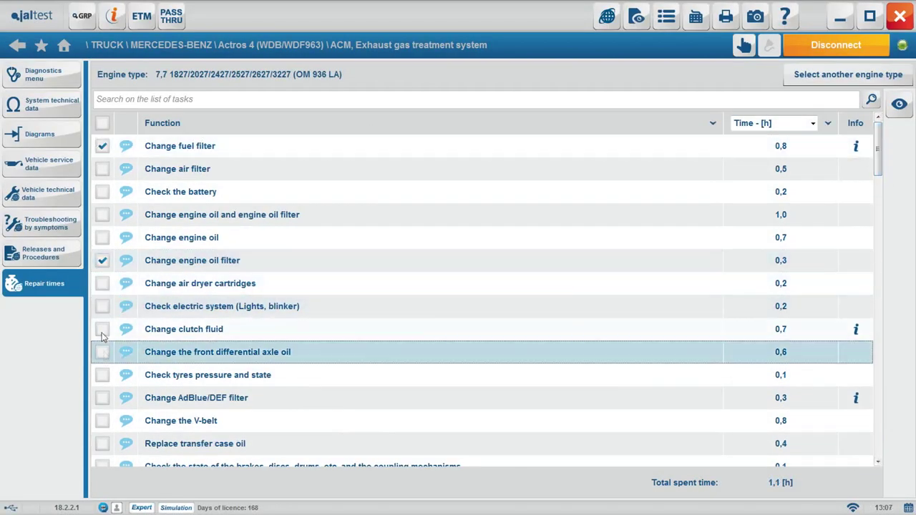
click(102, 444)
scroll(104, 415, down, 1)
click(103, 444)
click(102, 420)
scroll(104, 422, down, 3)
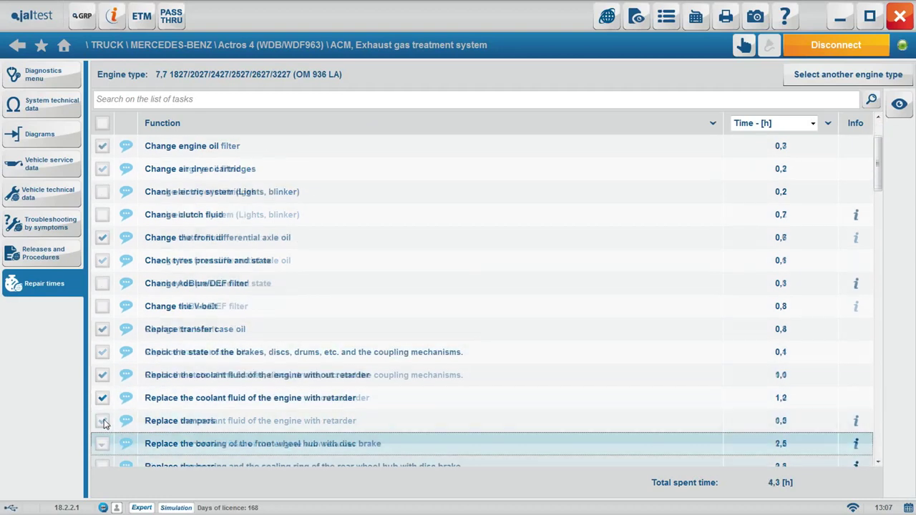
Tick fan, trailer EBS module, rear brake disc and calliper, drum brake cam and rear differential replacements
click(102, 420)
scroll(104, 422, down, 3)
click(103, 421)
scroll(104, 422, down, 2)
click(103, 421)
scroll(103, 422, down, 1)
click(102, 421)
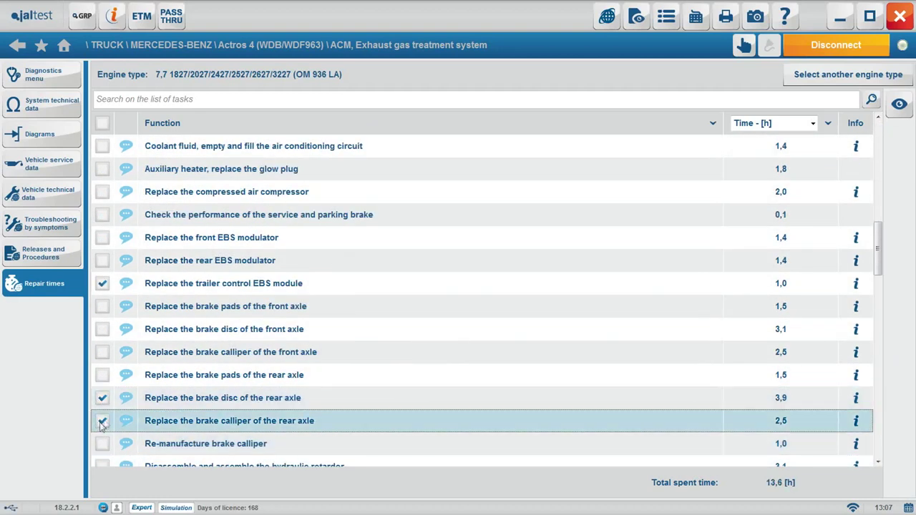
scroll(104, 422, down, 3)
click(102, 421)
scroll(104, 422, down, 3)
click(102, 421)
scroll(104, 423, down, 6)
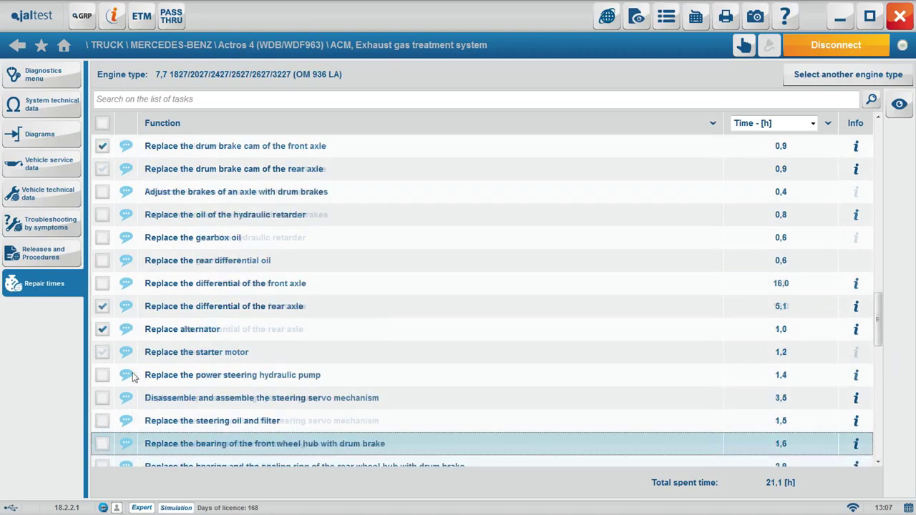
click(103, 421)
Tick gear box disassembly and assembly (28,3 h total), then review and close the three-page report
click(900, 104)
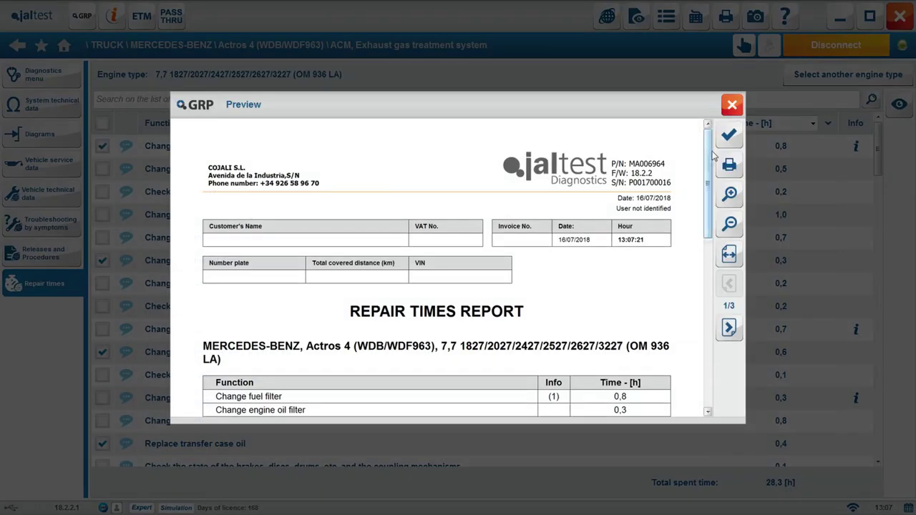
scroll(712, 156, down, 5)
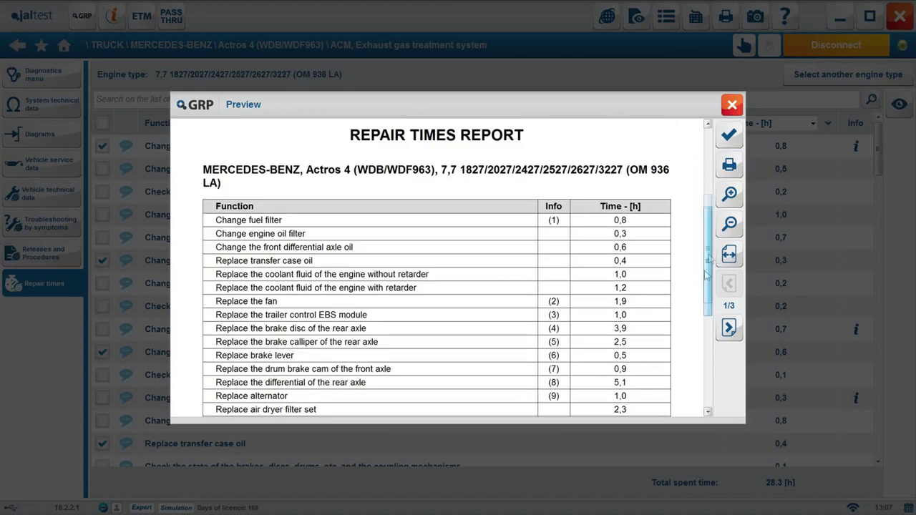
scroll(707, 274, down, 8)
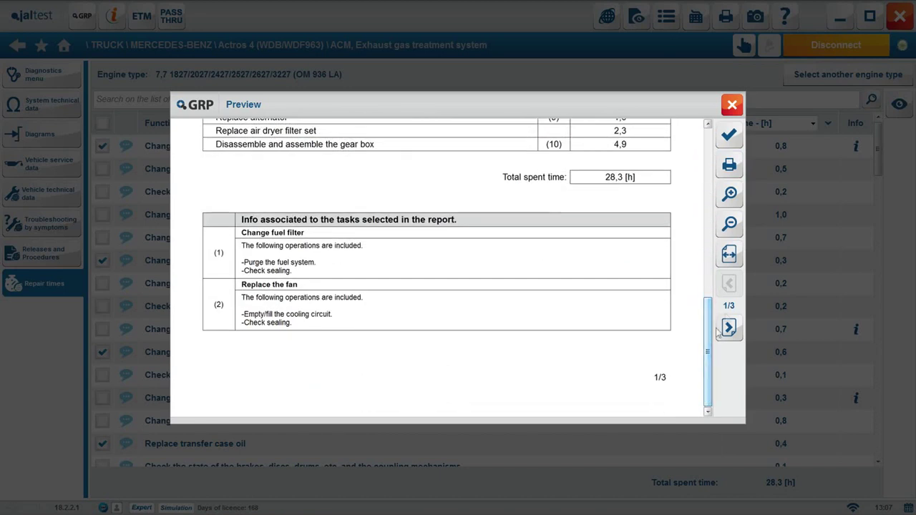
click(729, 328)
scroll(517, 225, down, 10)
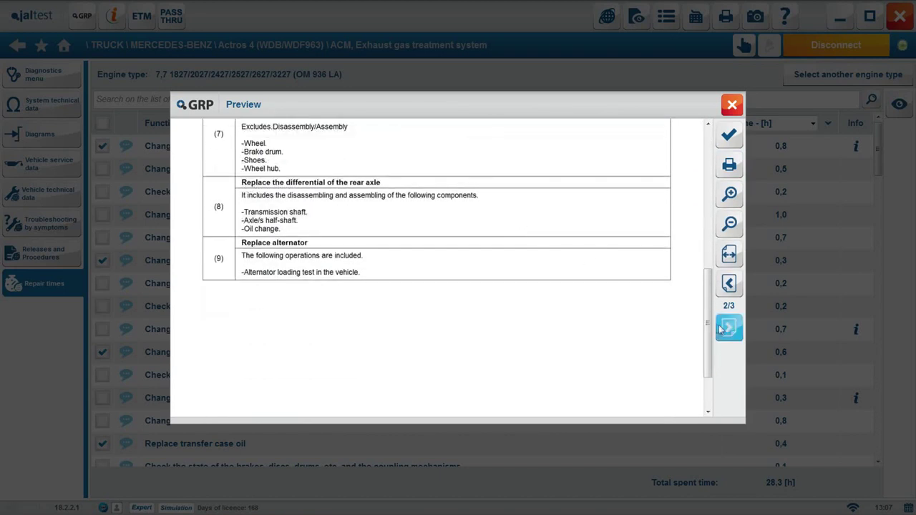
click(728, 328)
click(728, 137)
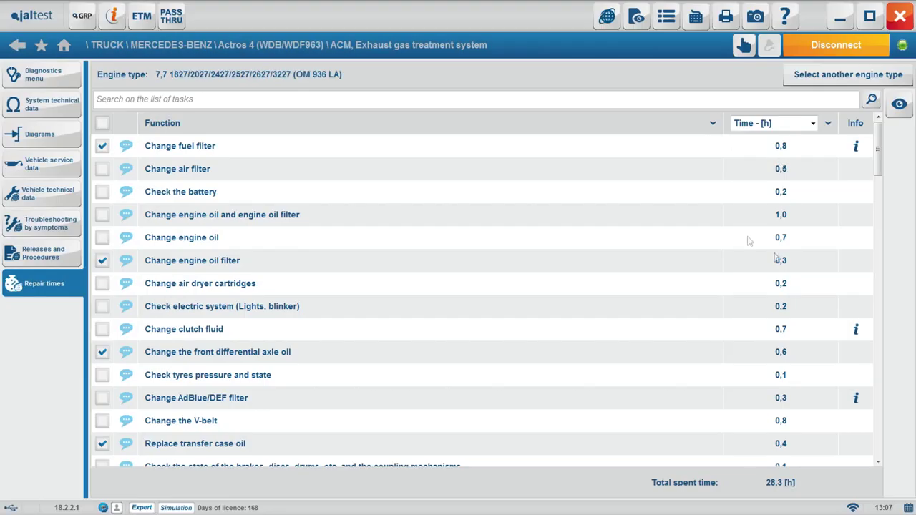
Leave diagnostics, close the Save report form and exit without saving the diagnostic report
click(44, 77)
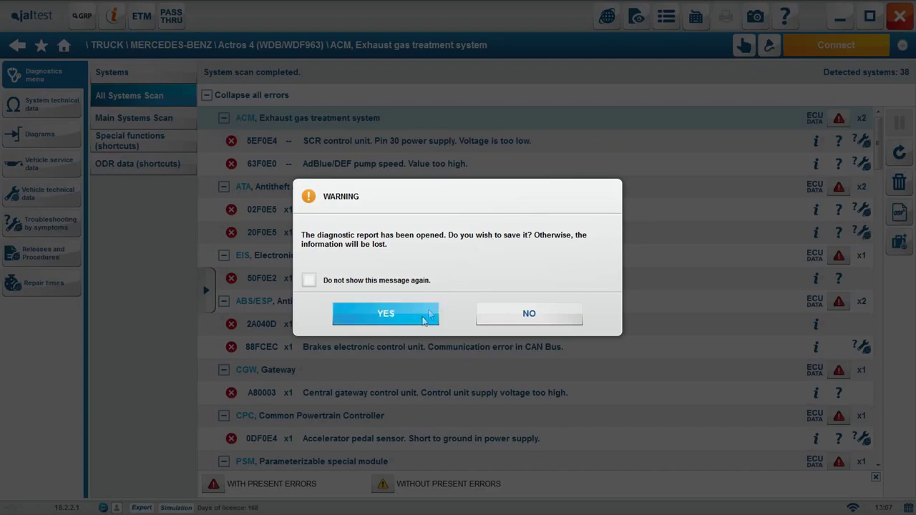
click(423, 322)
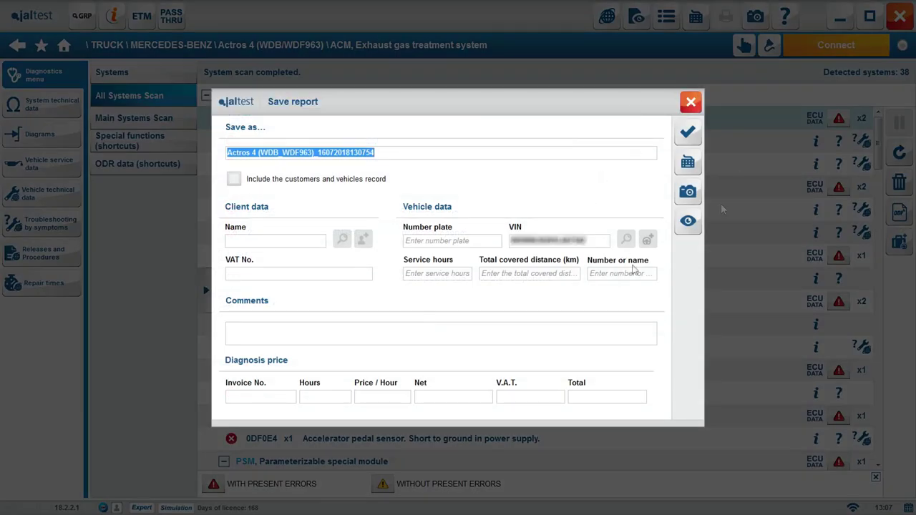
click(692, 102)
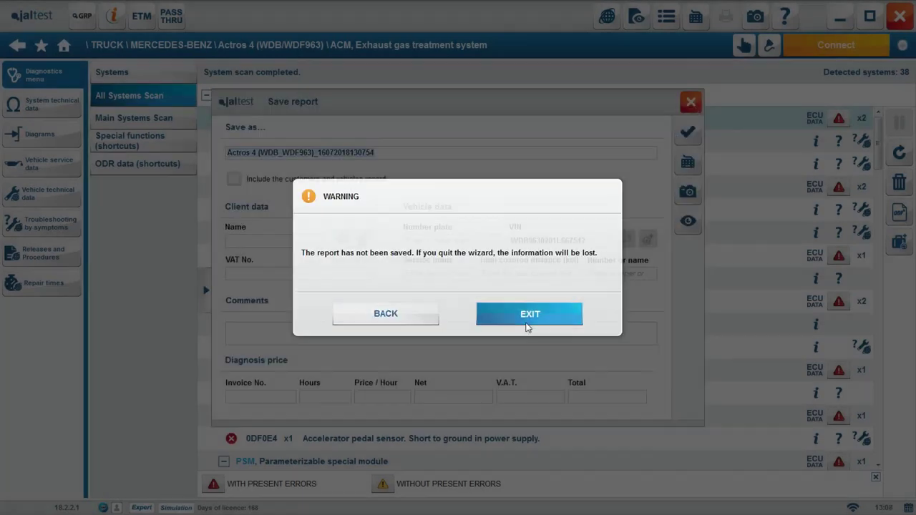
click(527, 319)
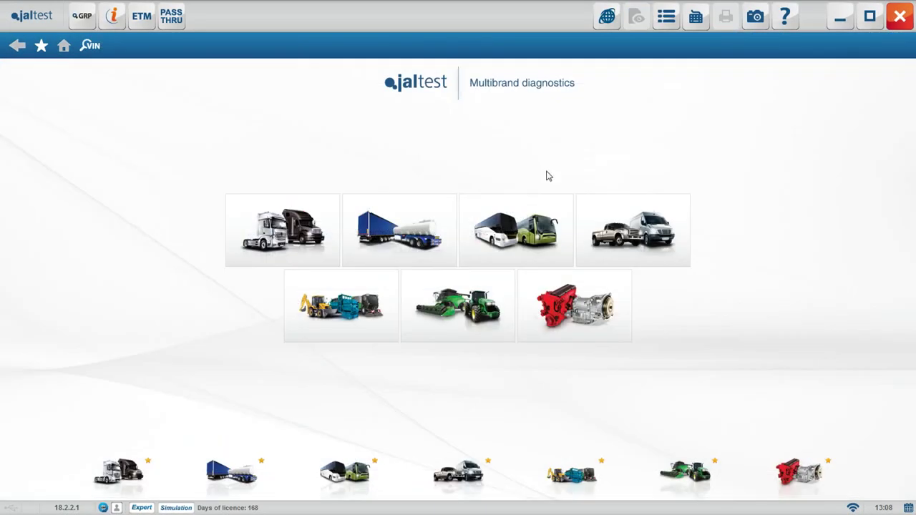